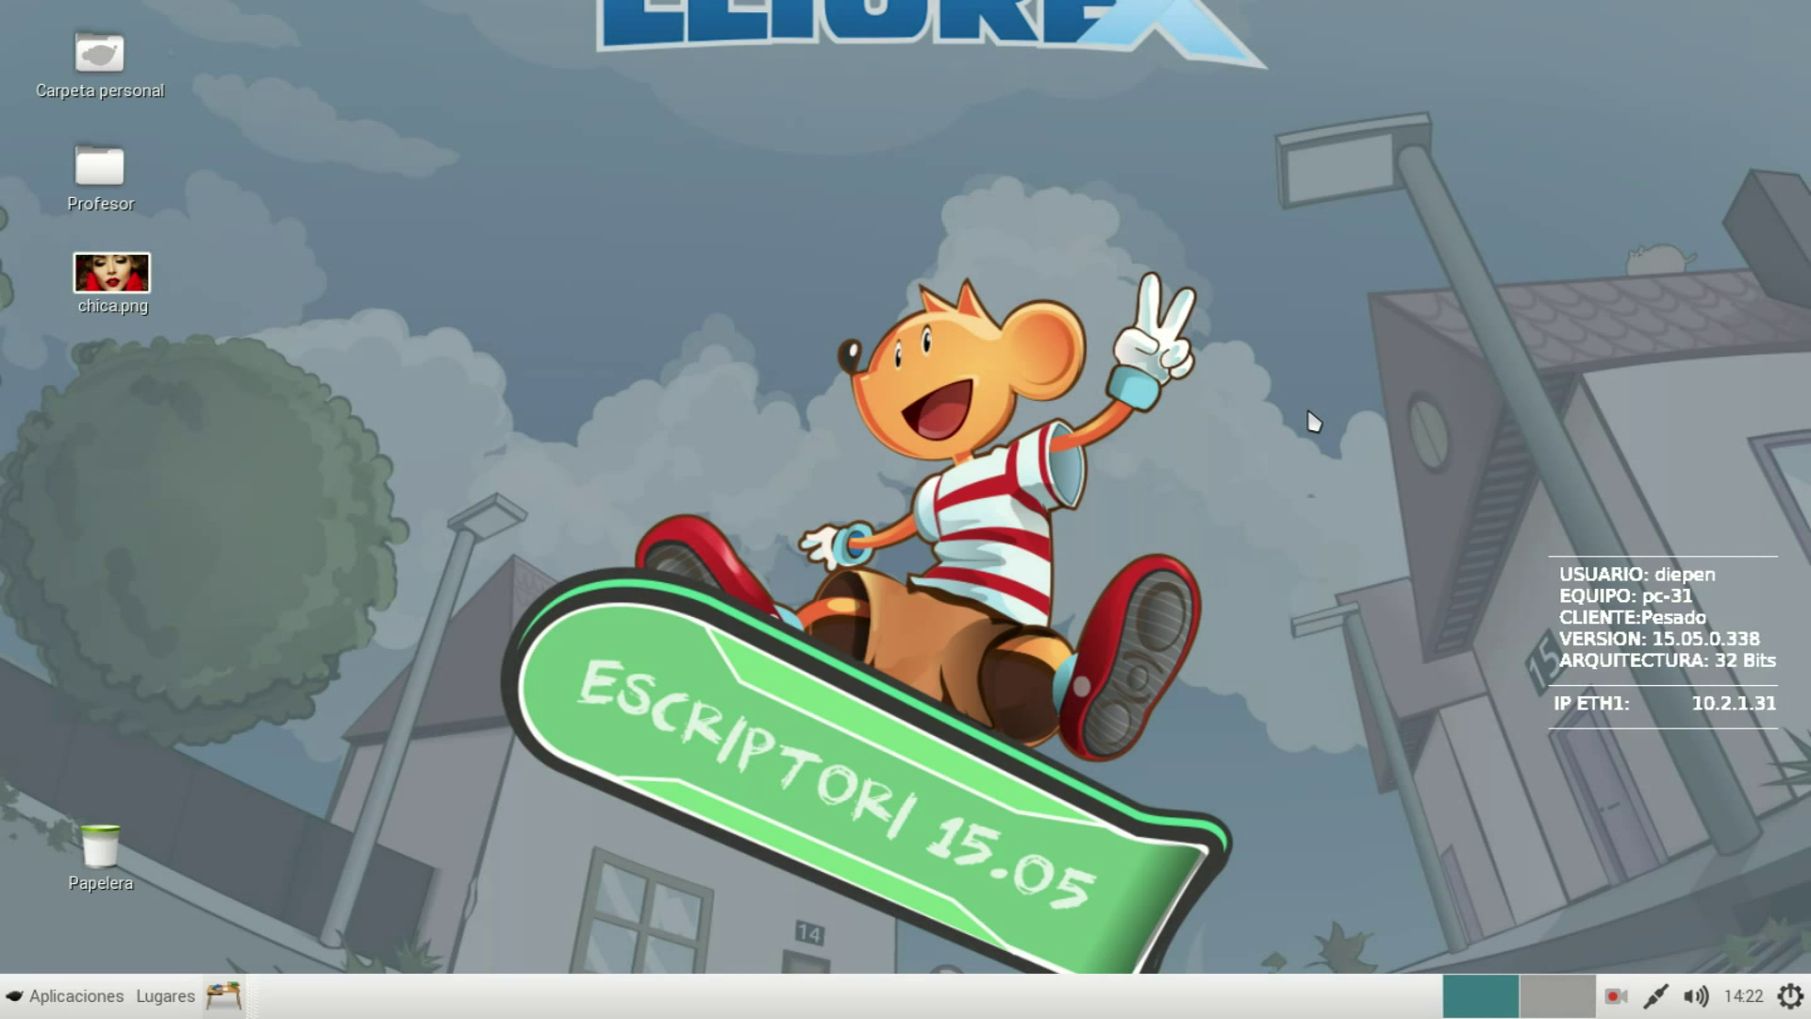
- Open chica.png from the desktop with GIMP, editor de imágenes
click(130, 283)
right_click(130, 283)
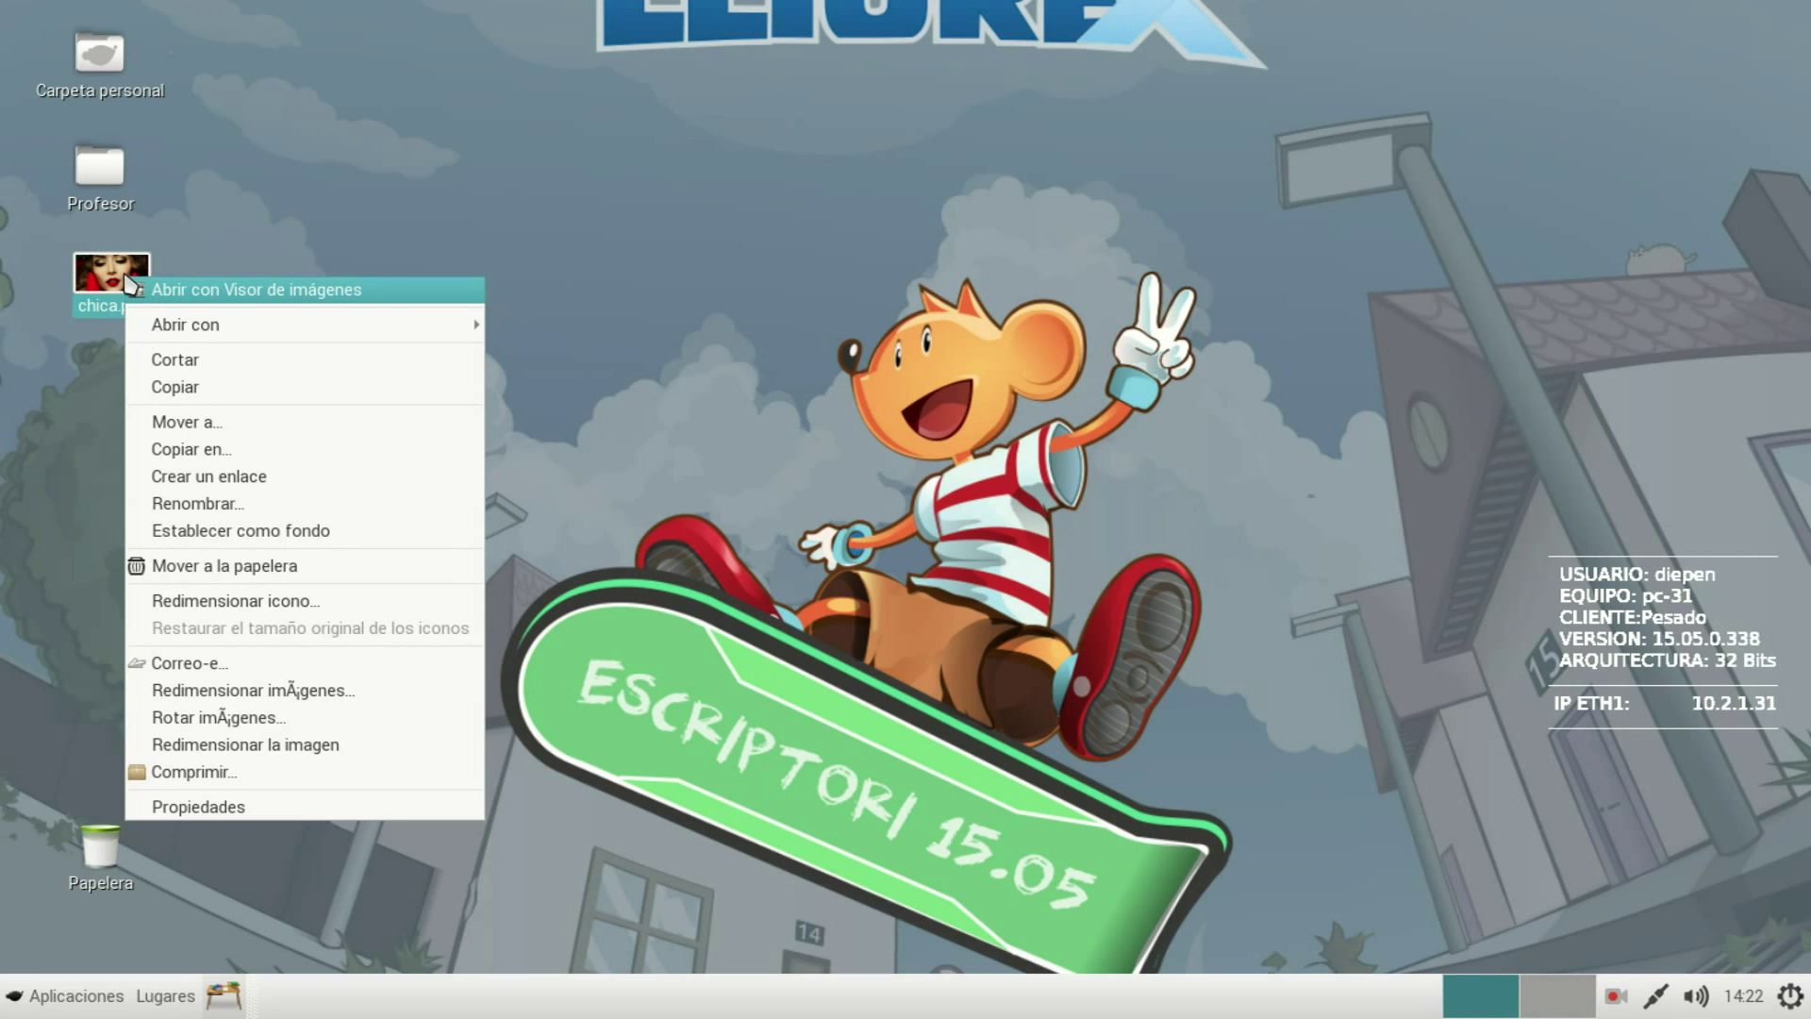
mouse_move(184, 325)
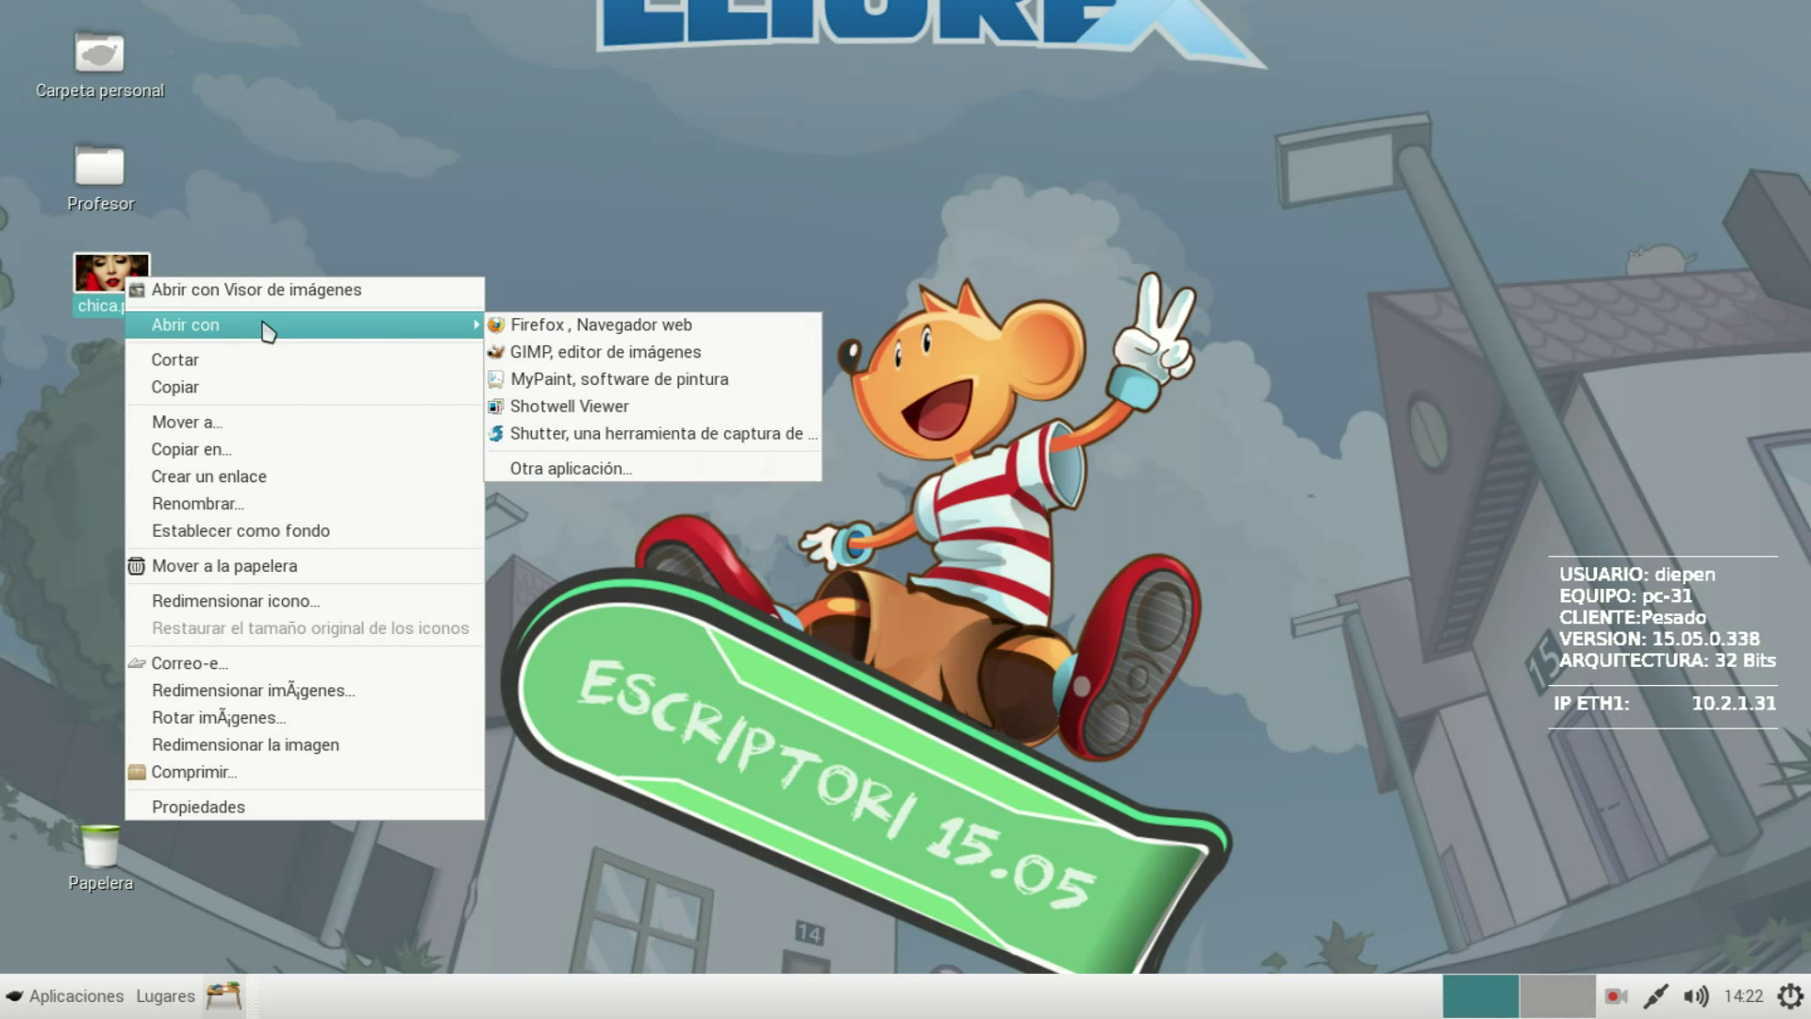
click(542, 353)
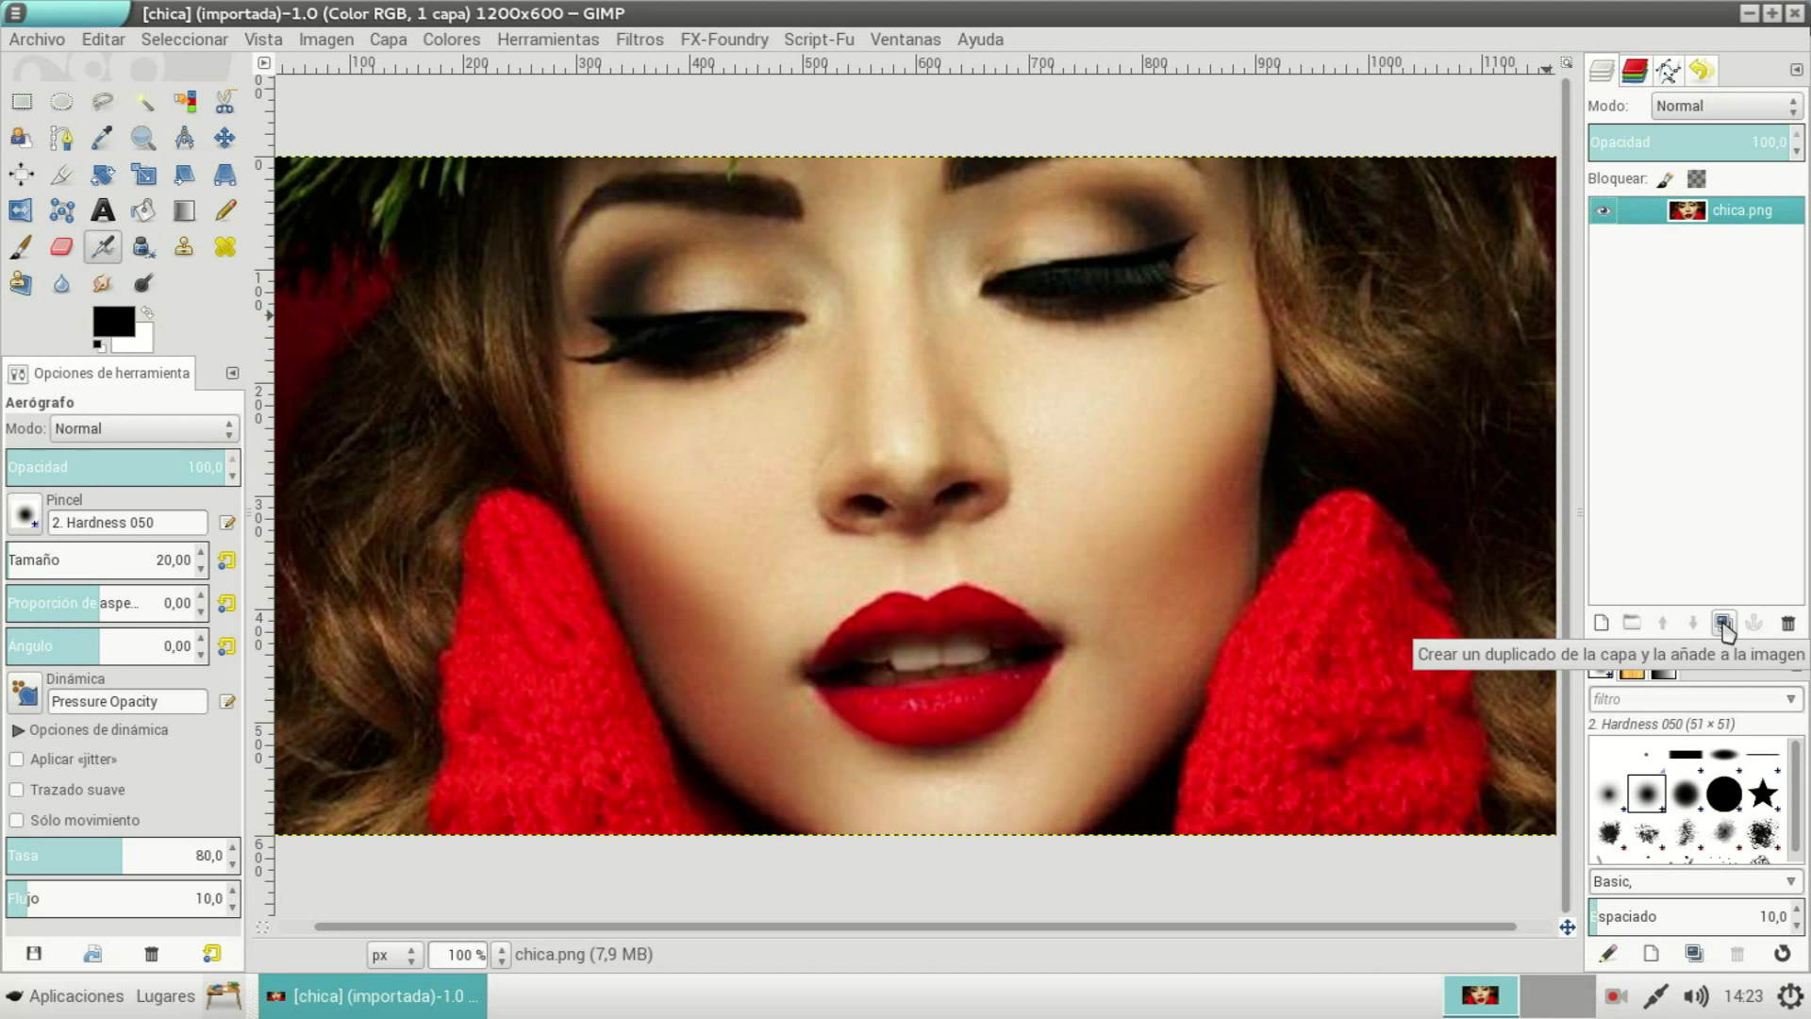
- Duplicate the chica.png layer and keep the 'Copia de chica.png' copy active
click(1724, 623)
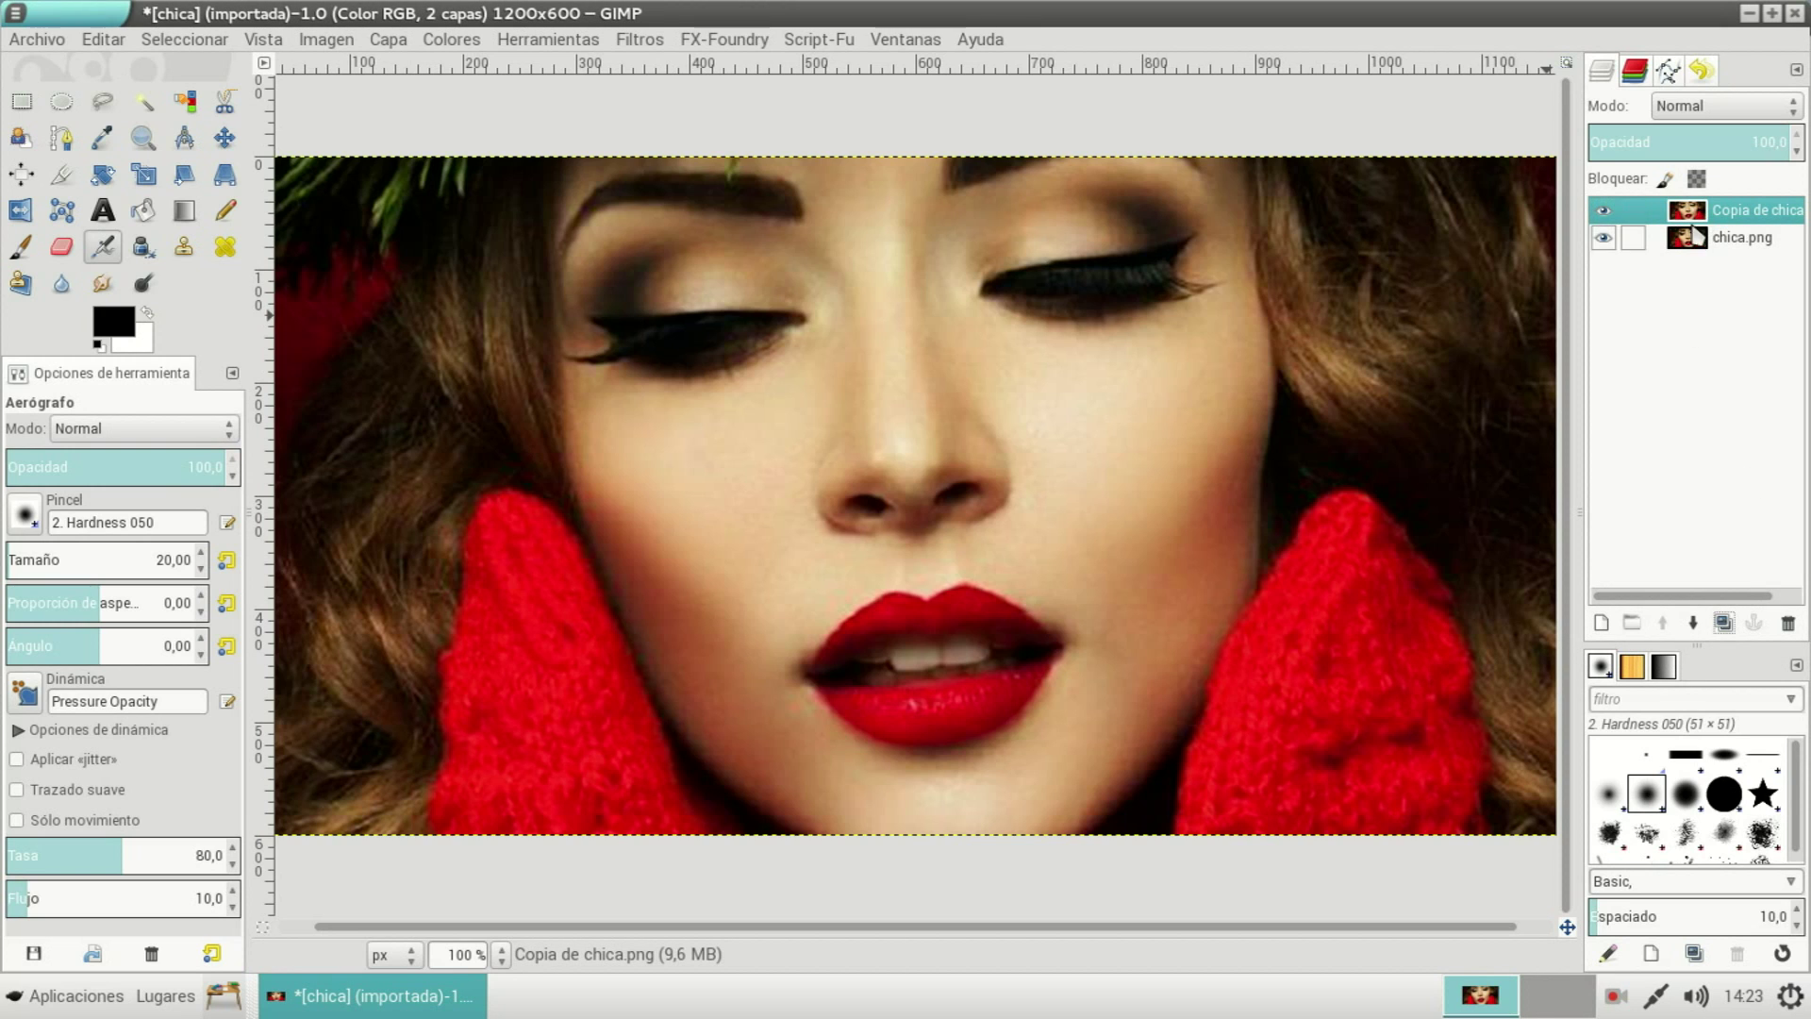
click(1717, 245)
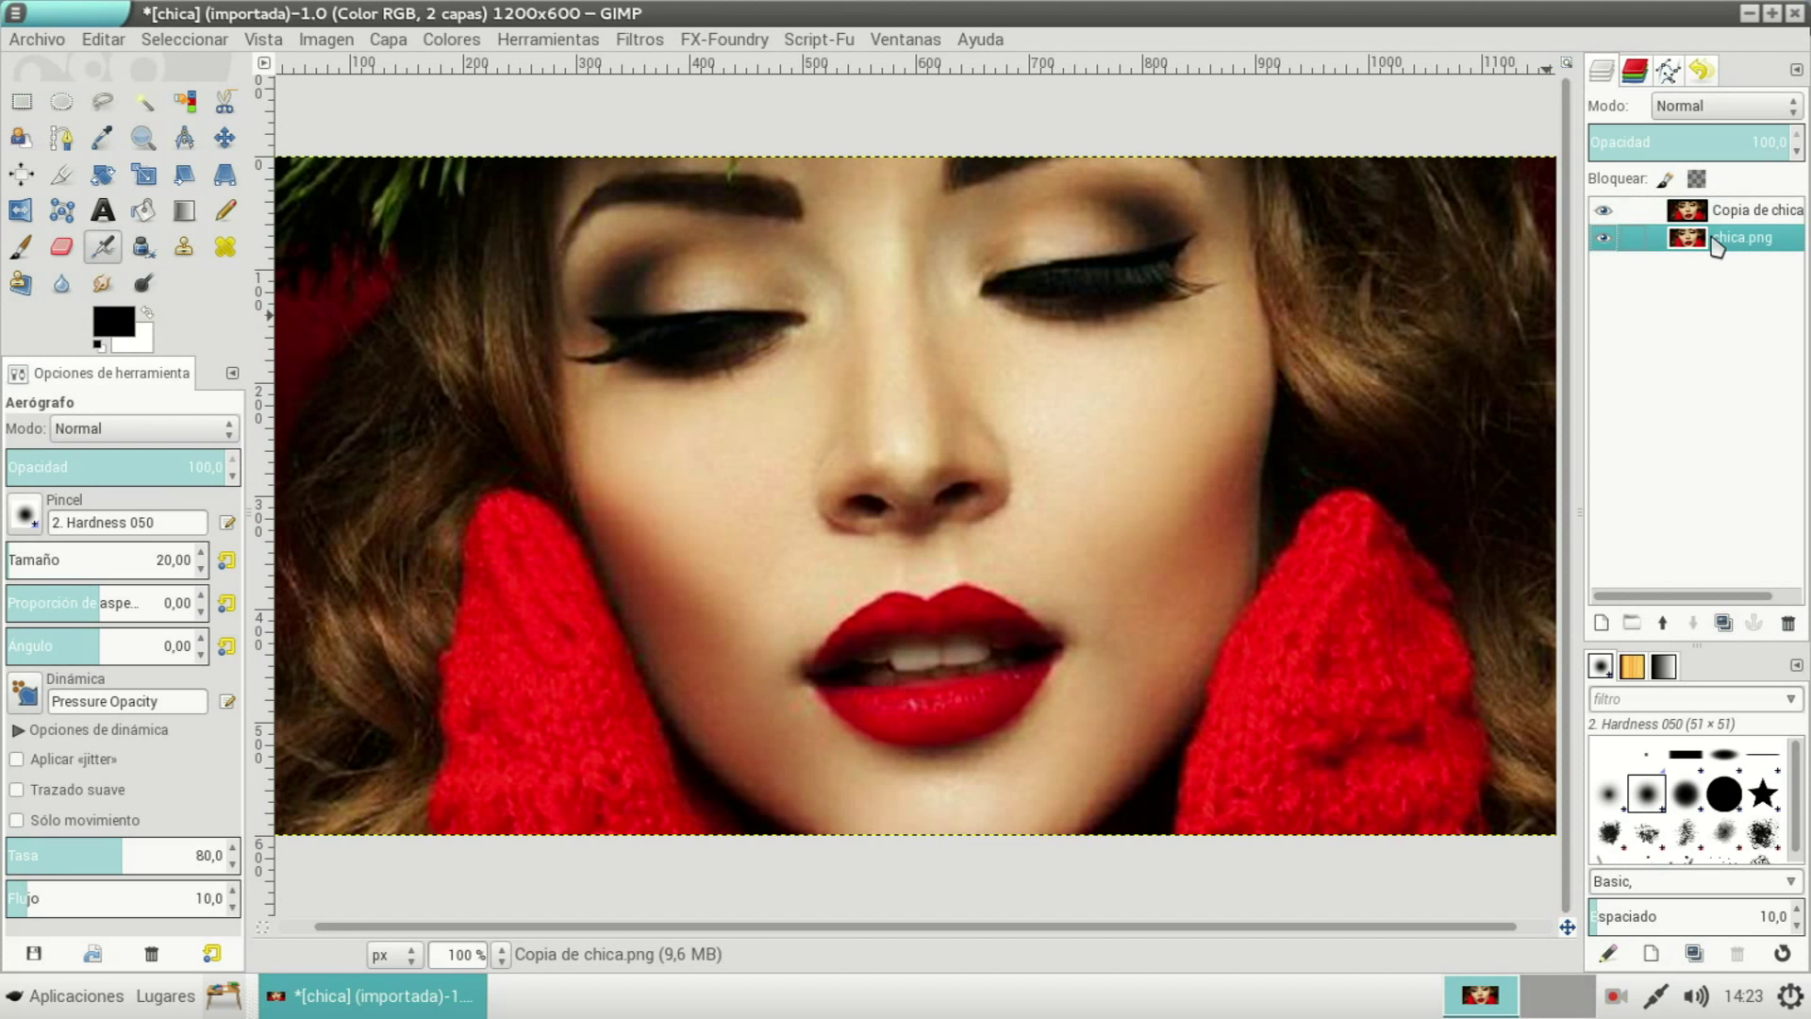
click(1706, 219)
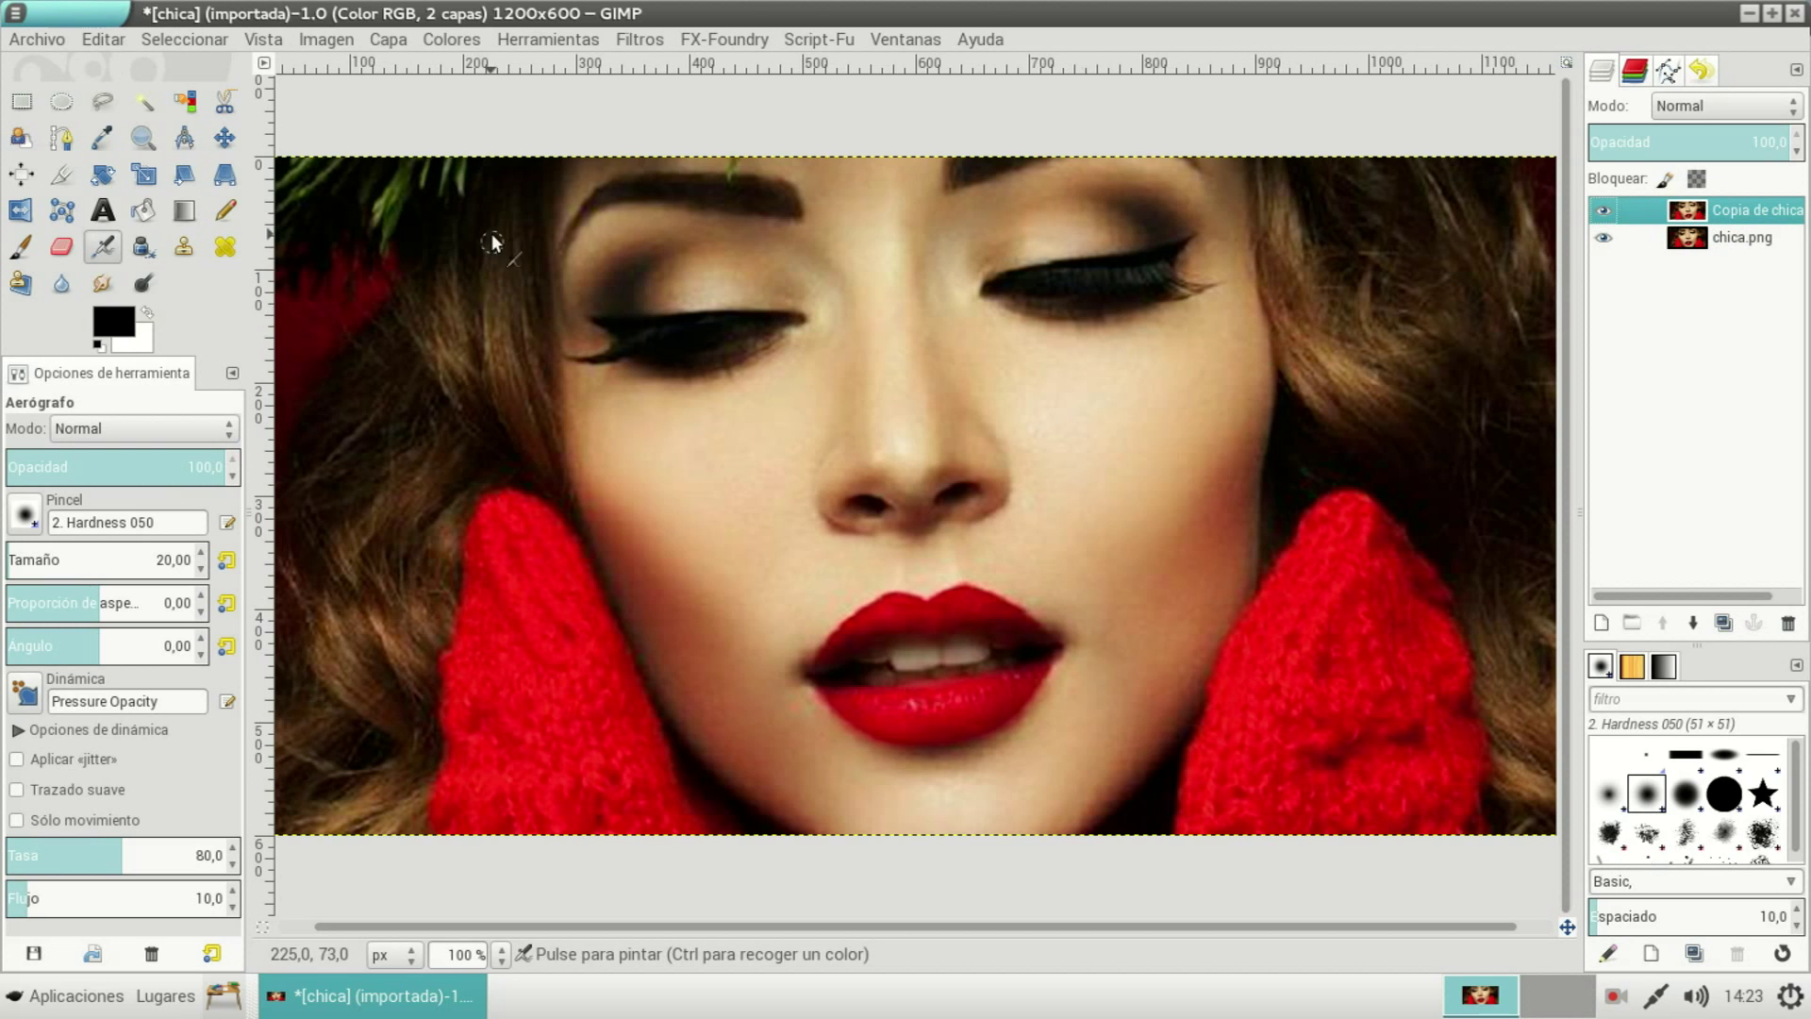
- Desaturate the copy layer, comparing greyscale modes before applying Luminosidad
click(444, 40)
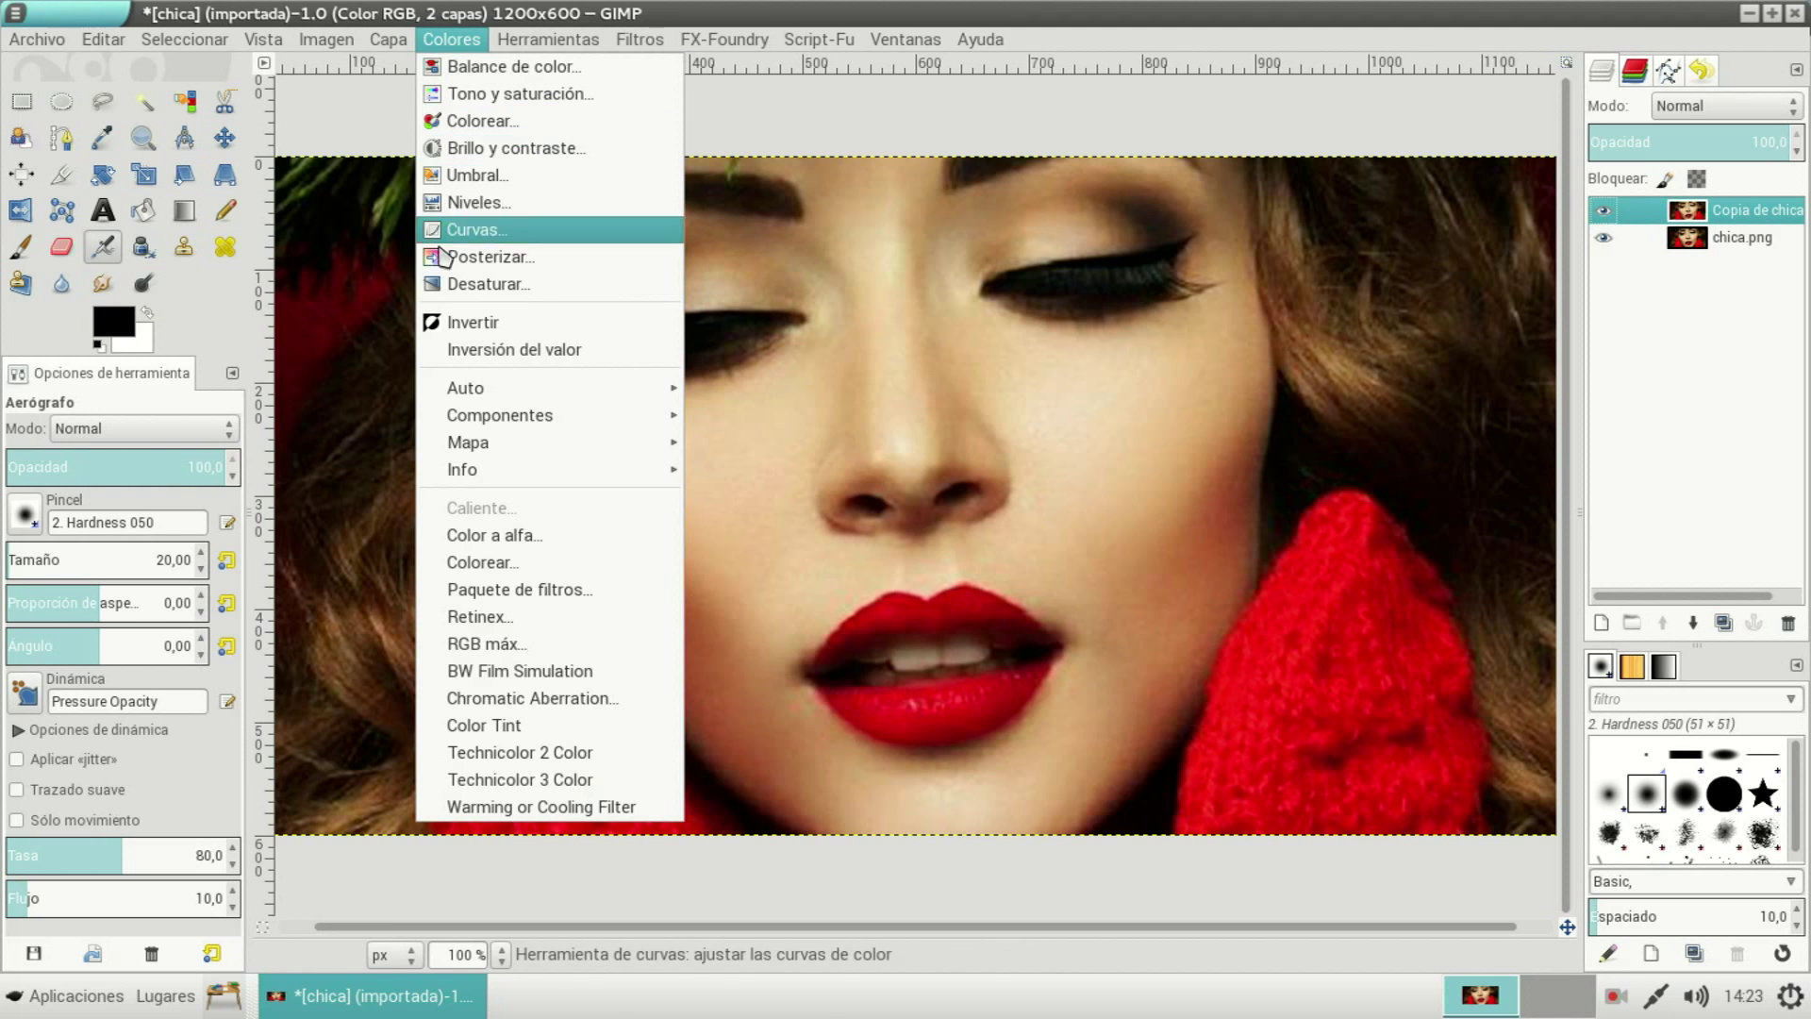
click(454, 281)
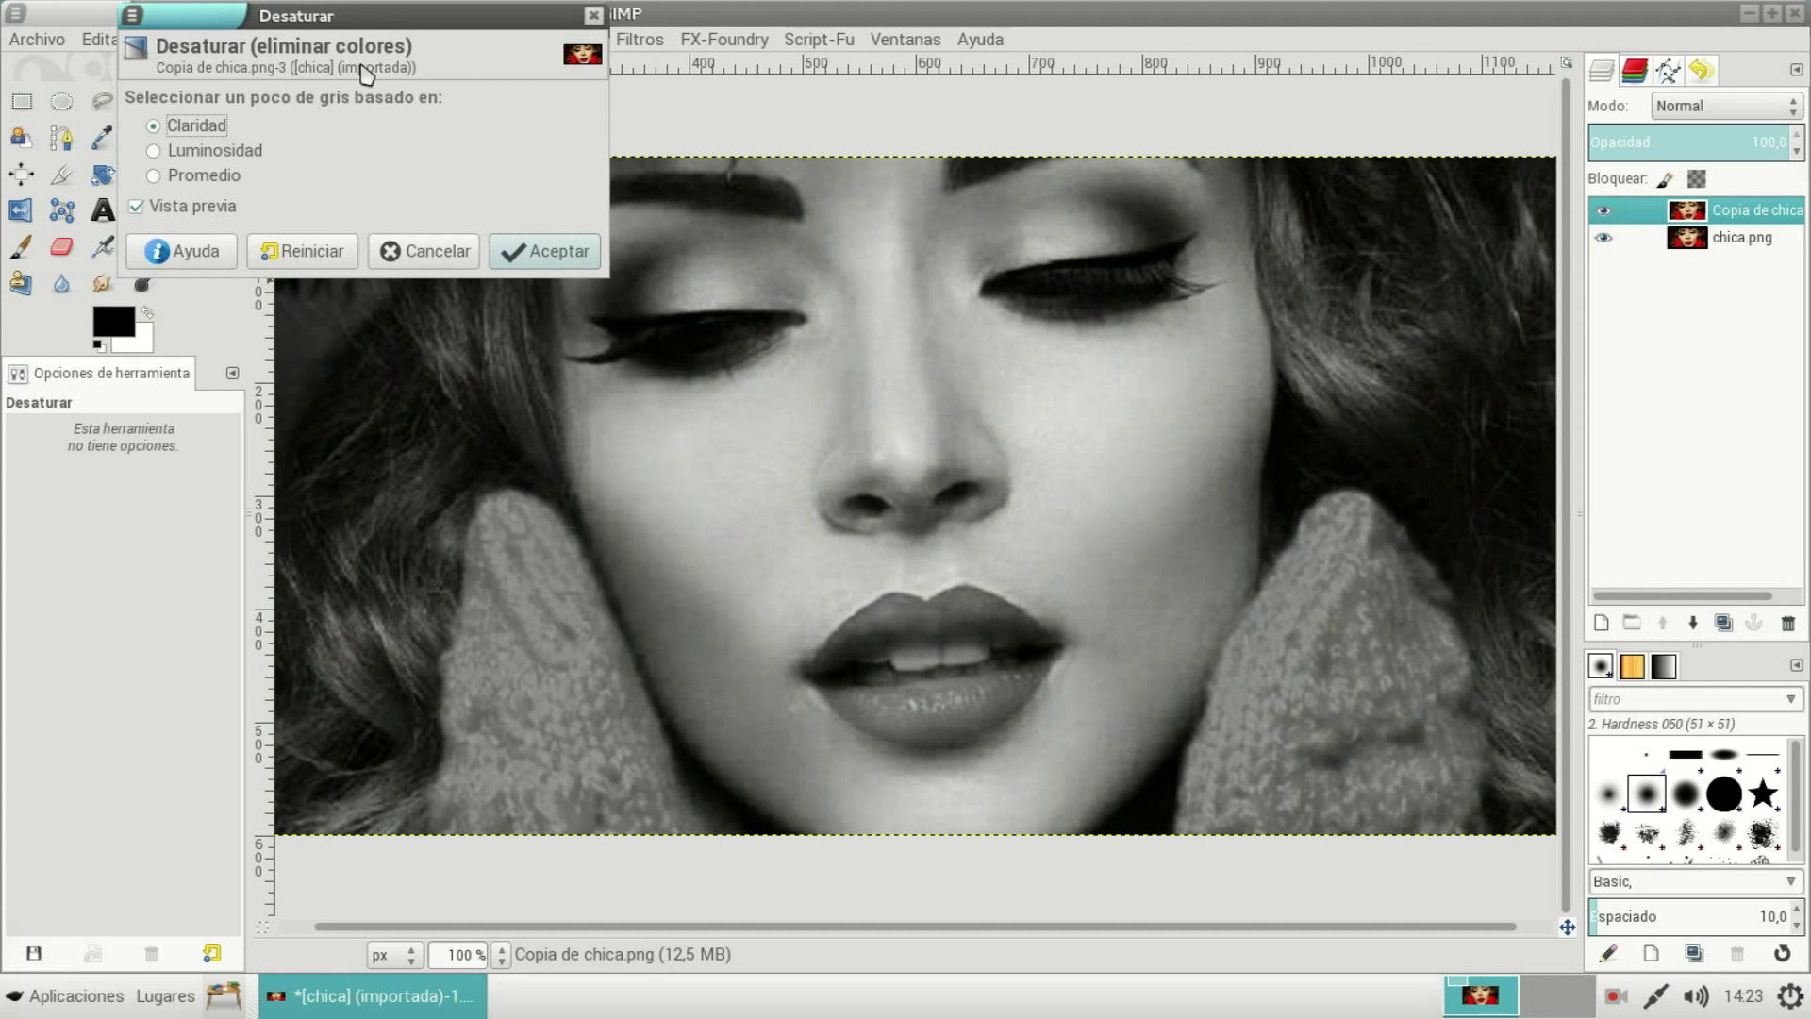
drag(422, 16, 335, 130)
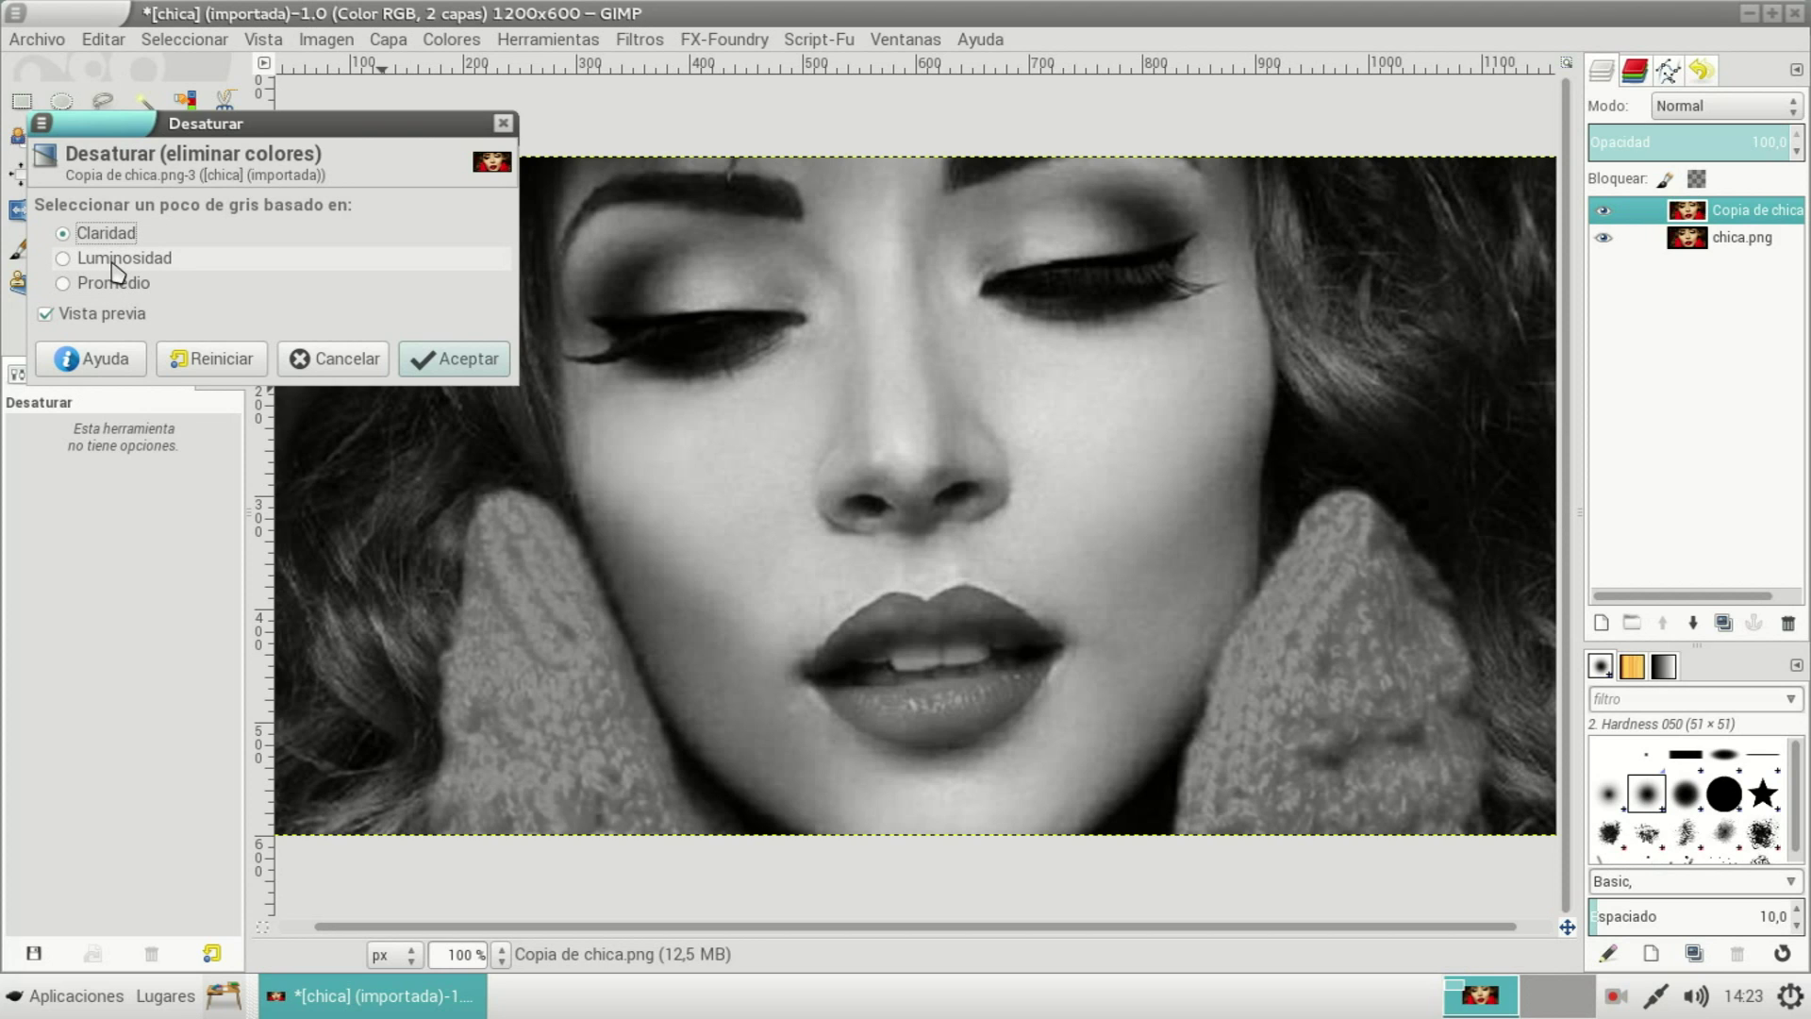
click(115, 273)
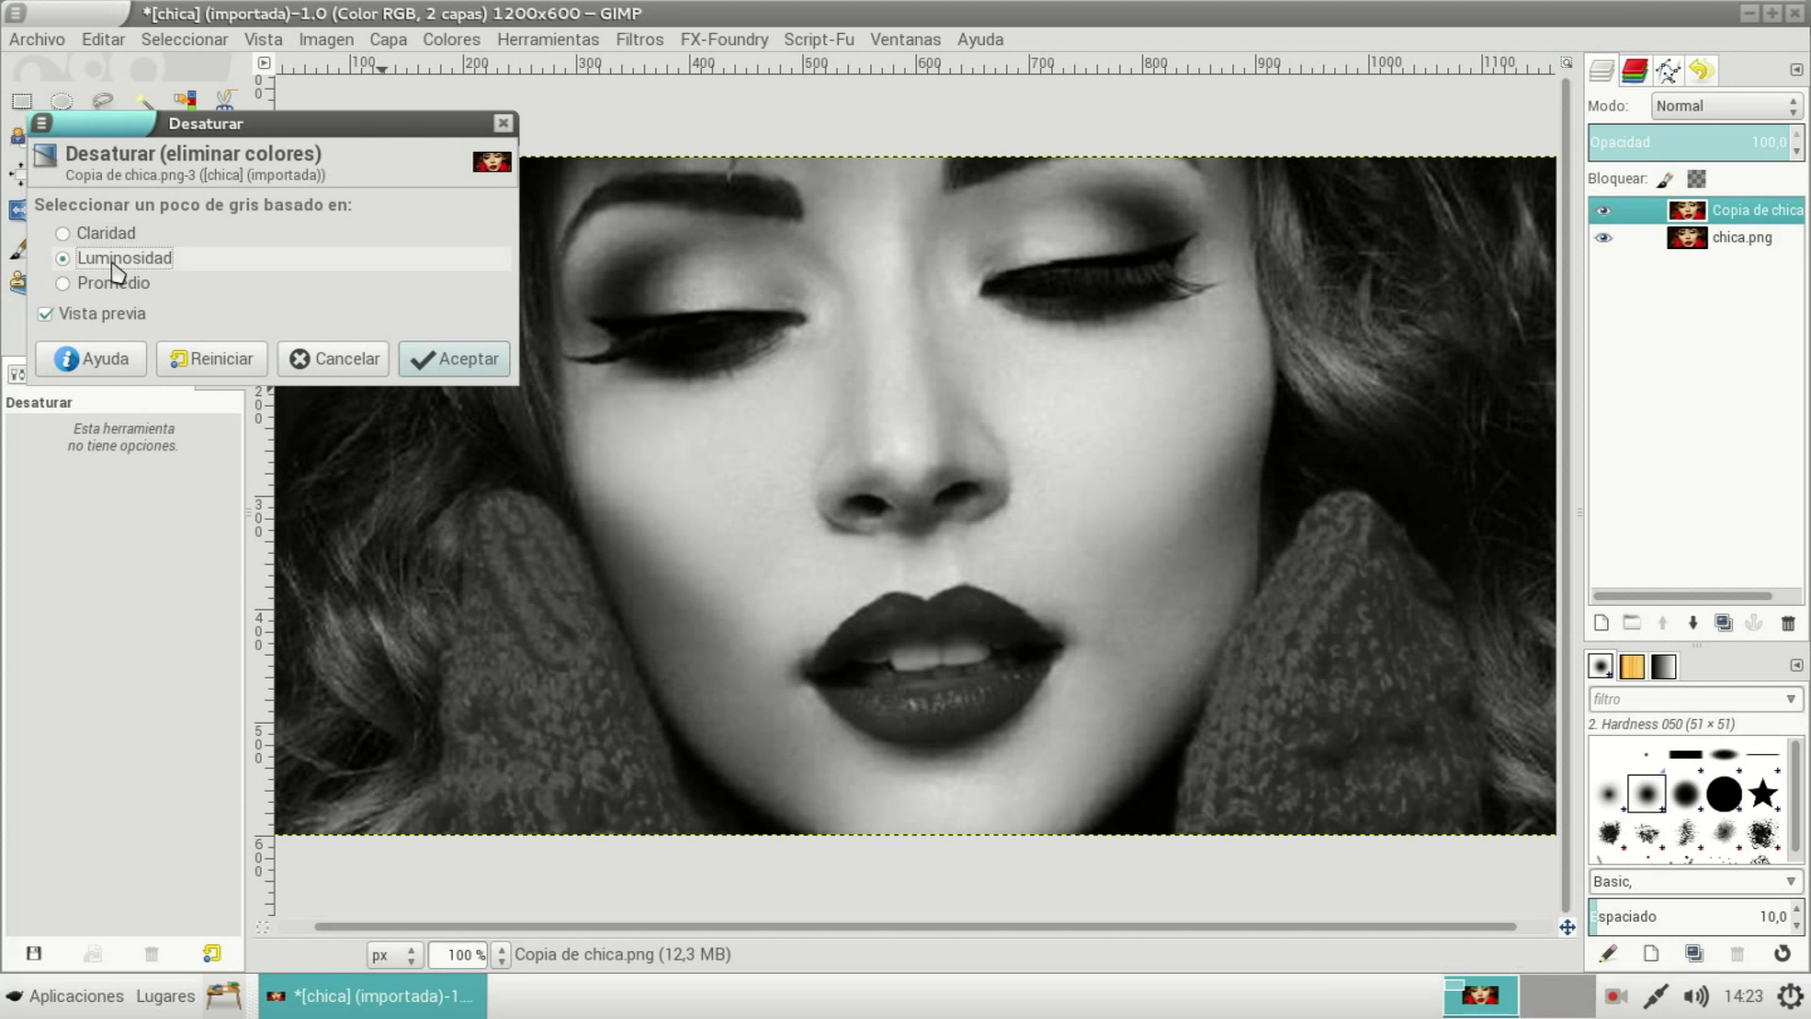
click(111, 283)
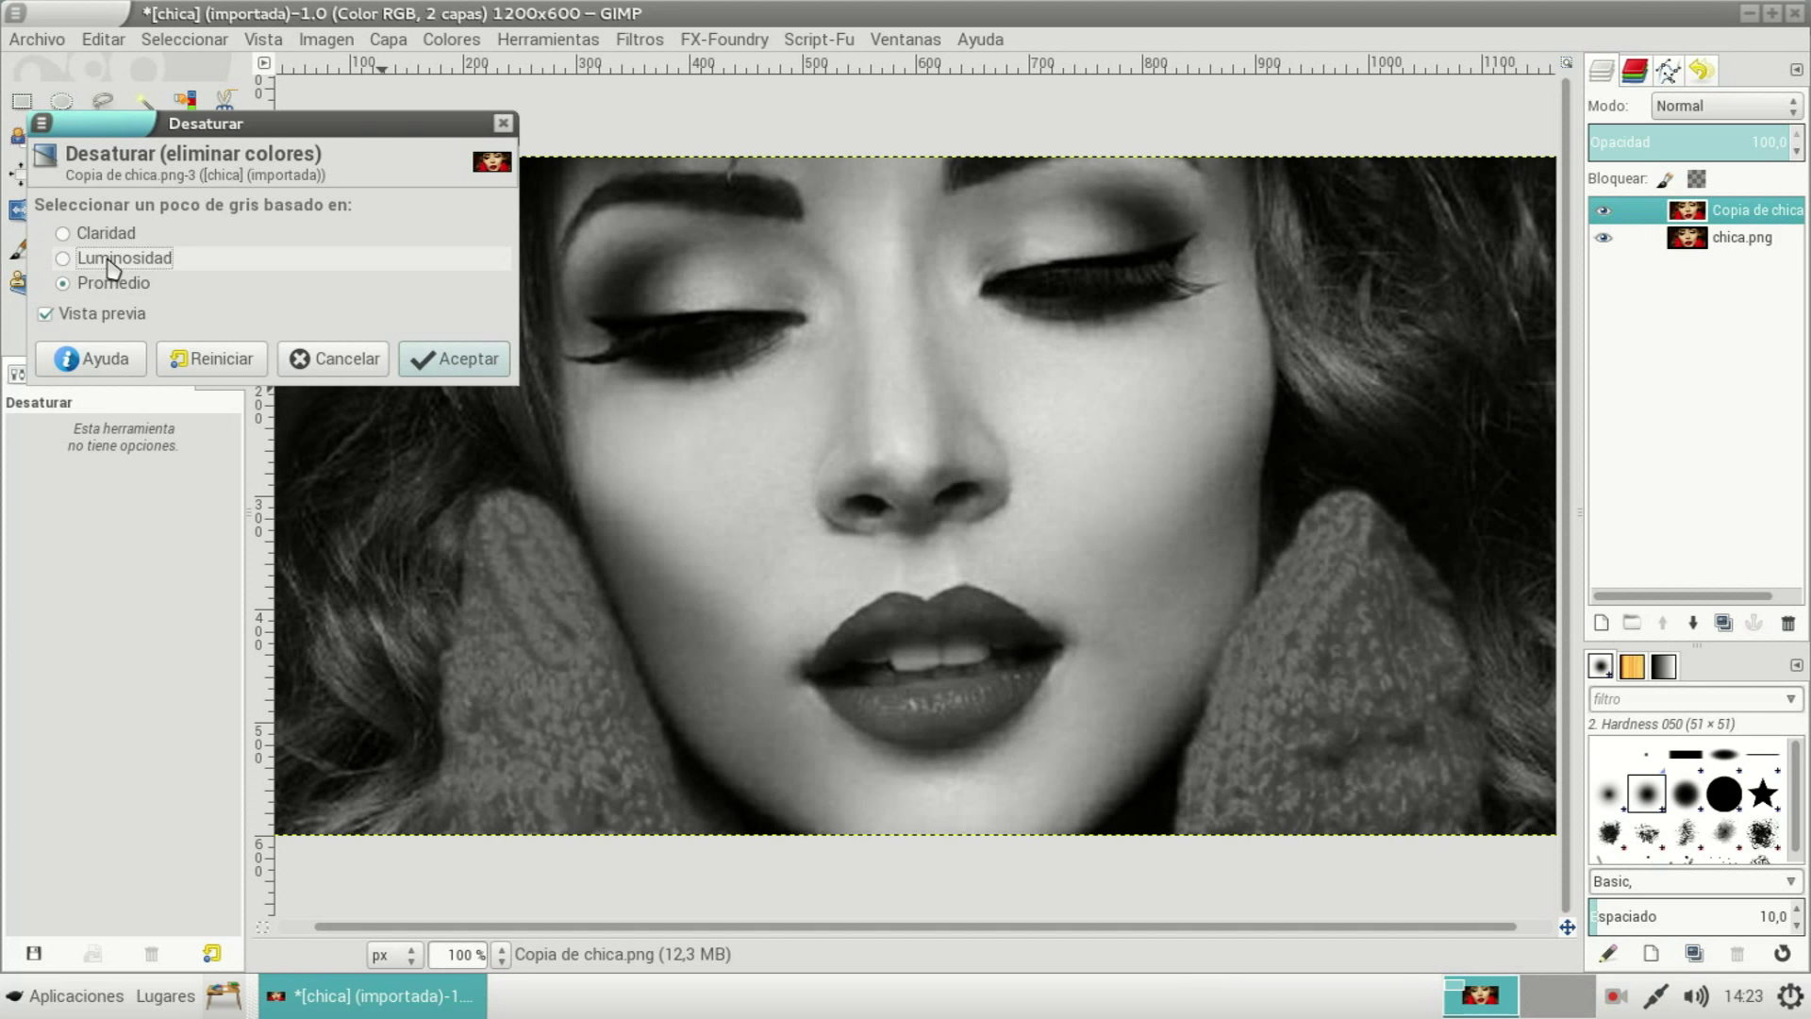
click(113, 270)
click(113, 236)
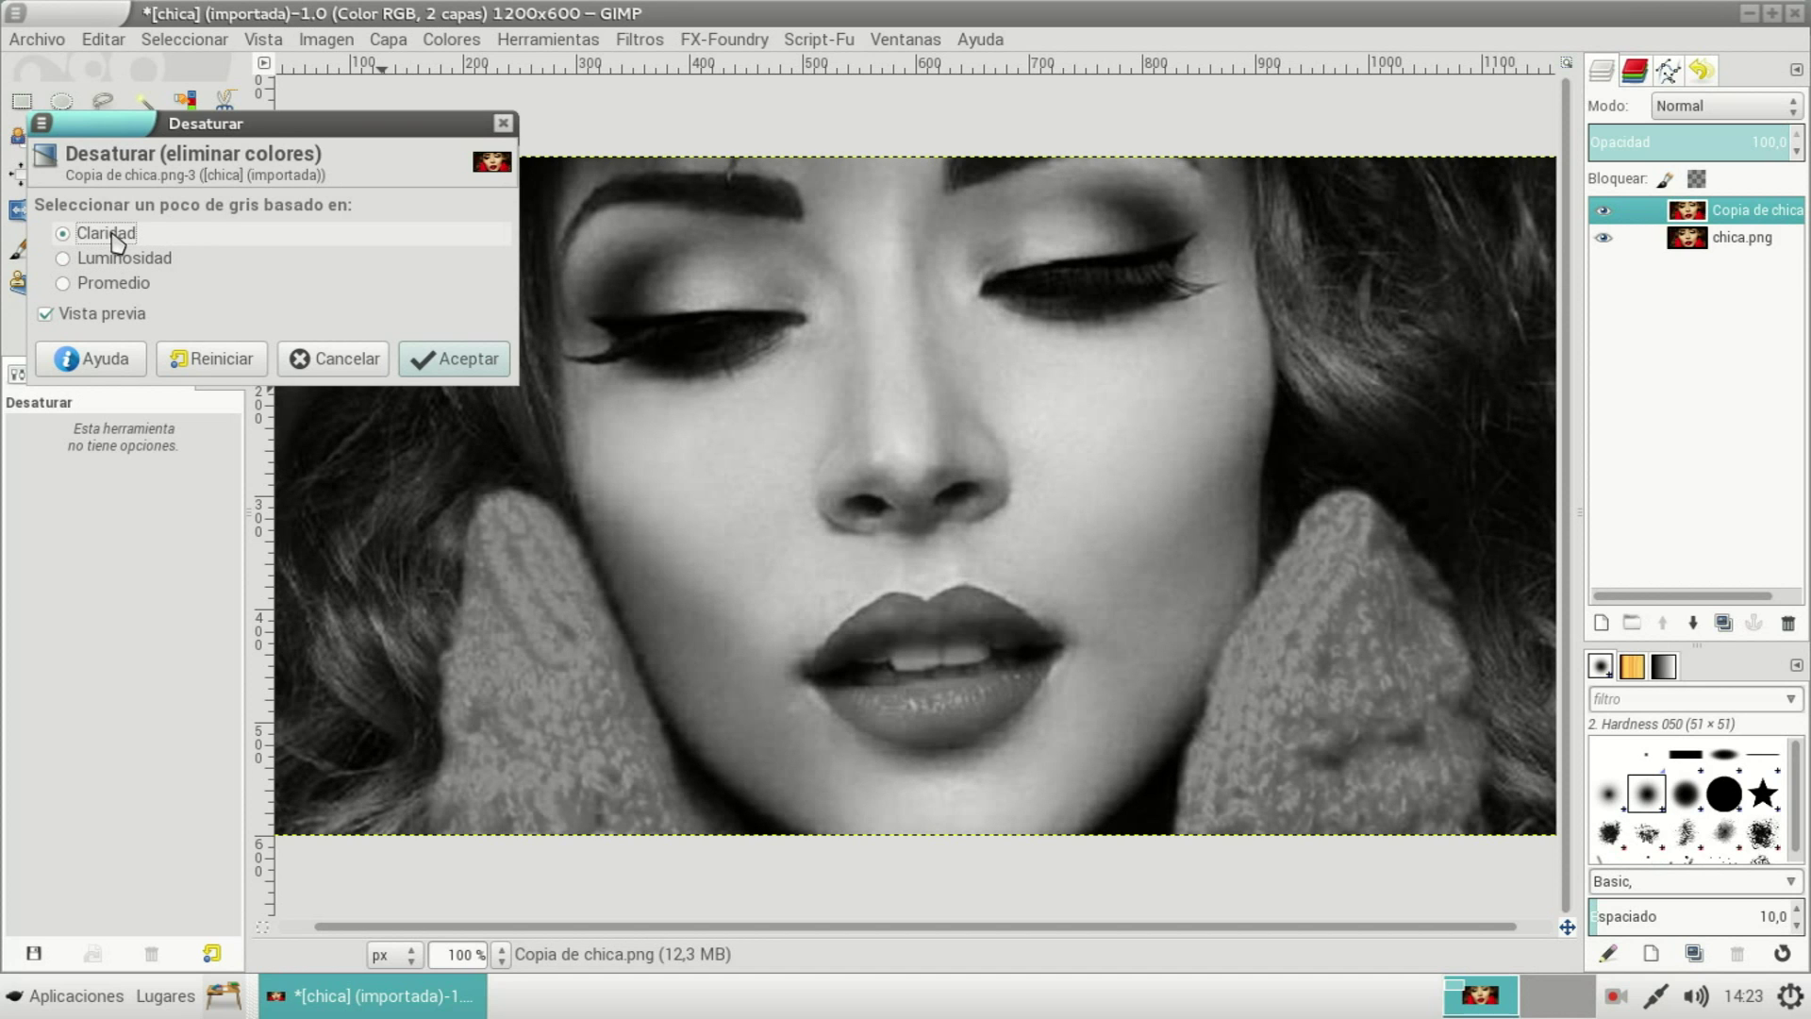
click(114, 261)
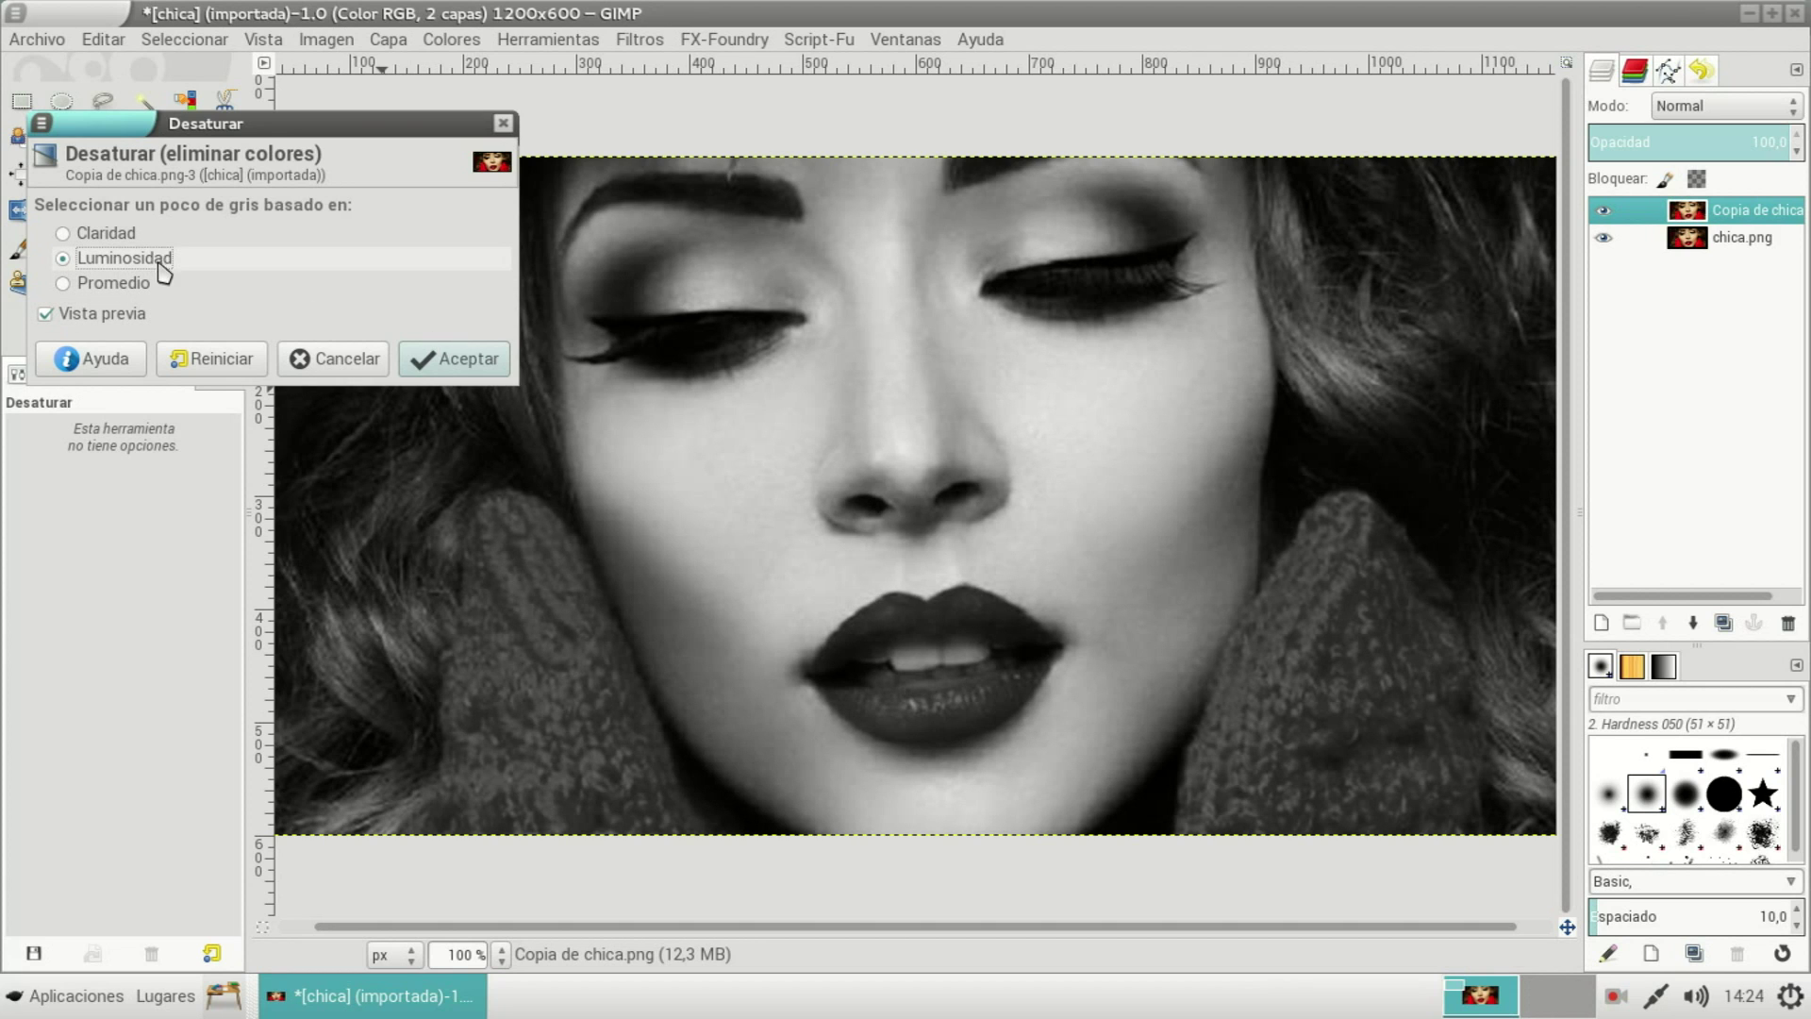
click(476, 354)
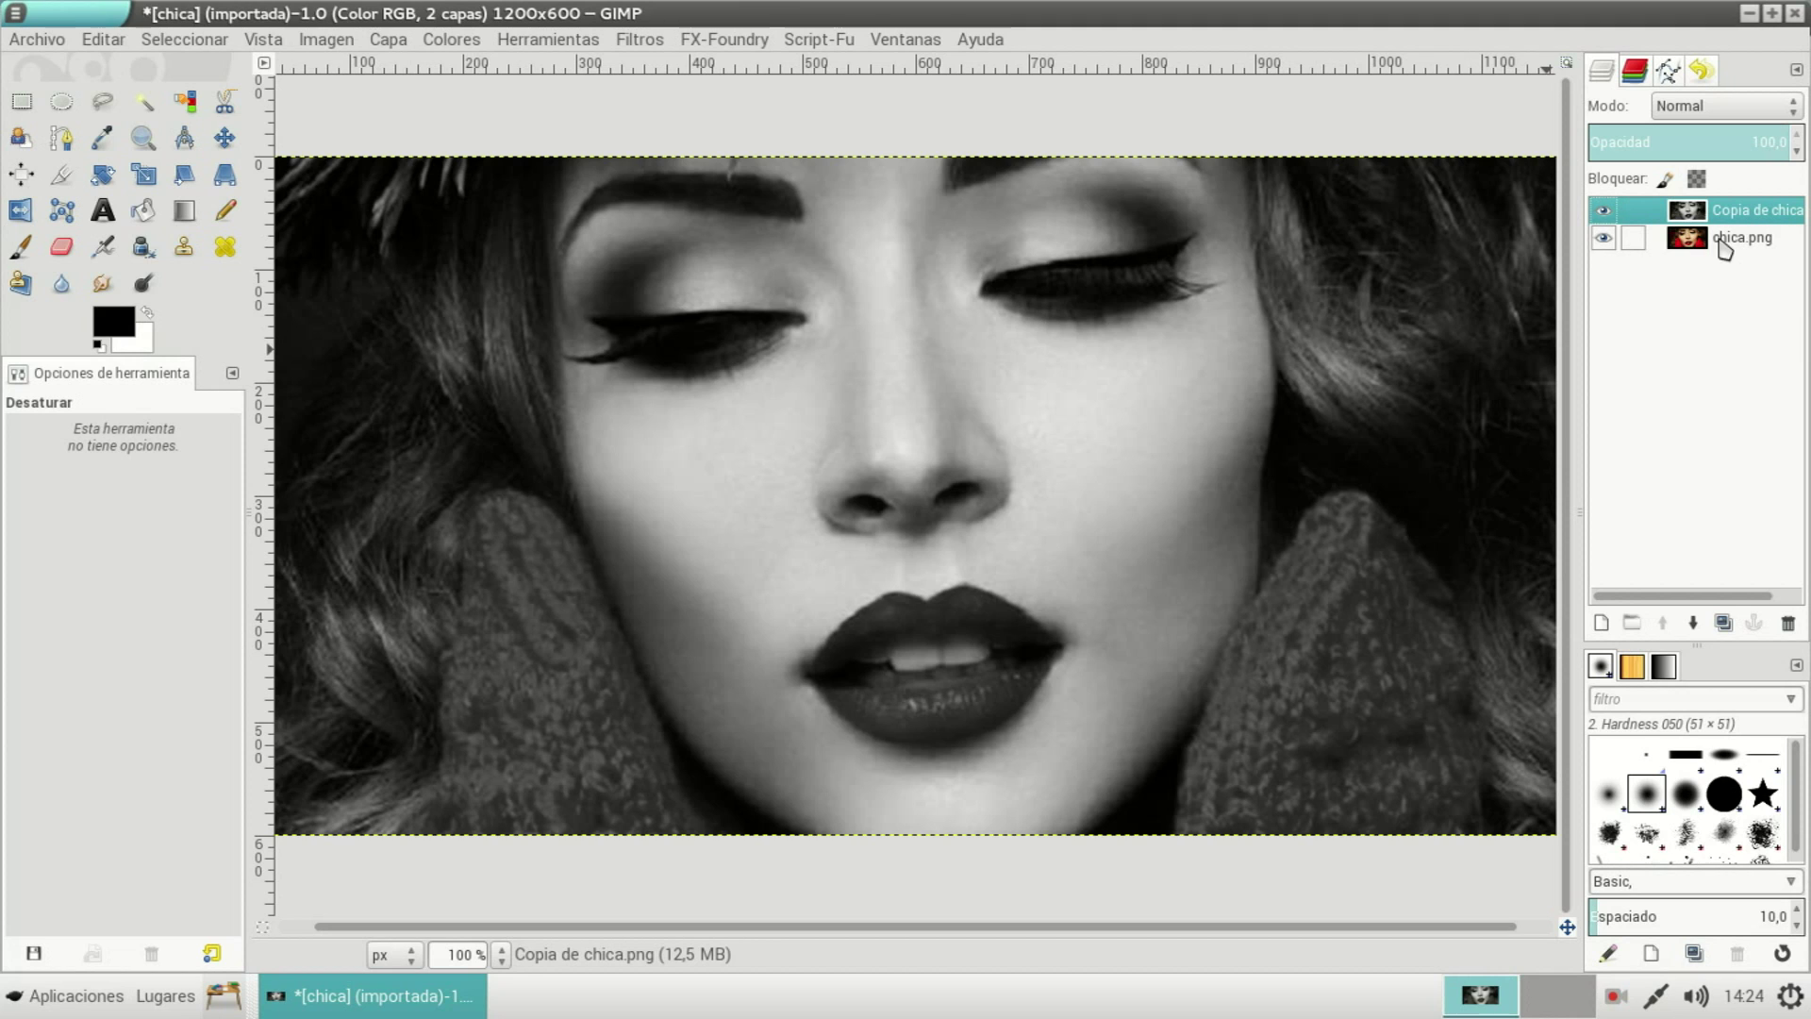
- Compare the grey copy against the original, then add a white layer mask to it
click(1603, 212)
click(1604, 214)
right_click(1697, 215)
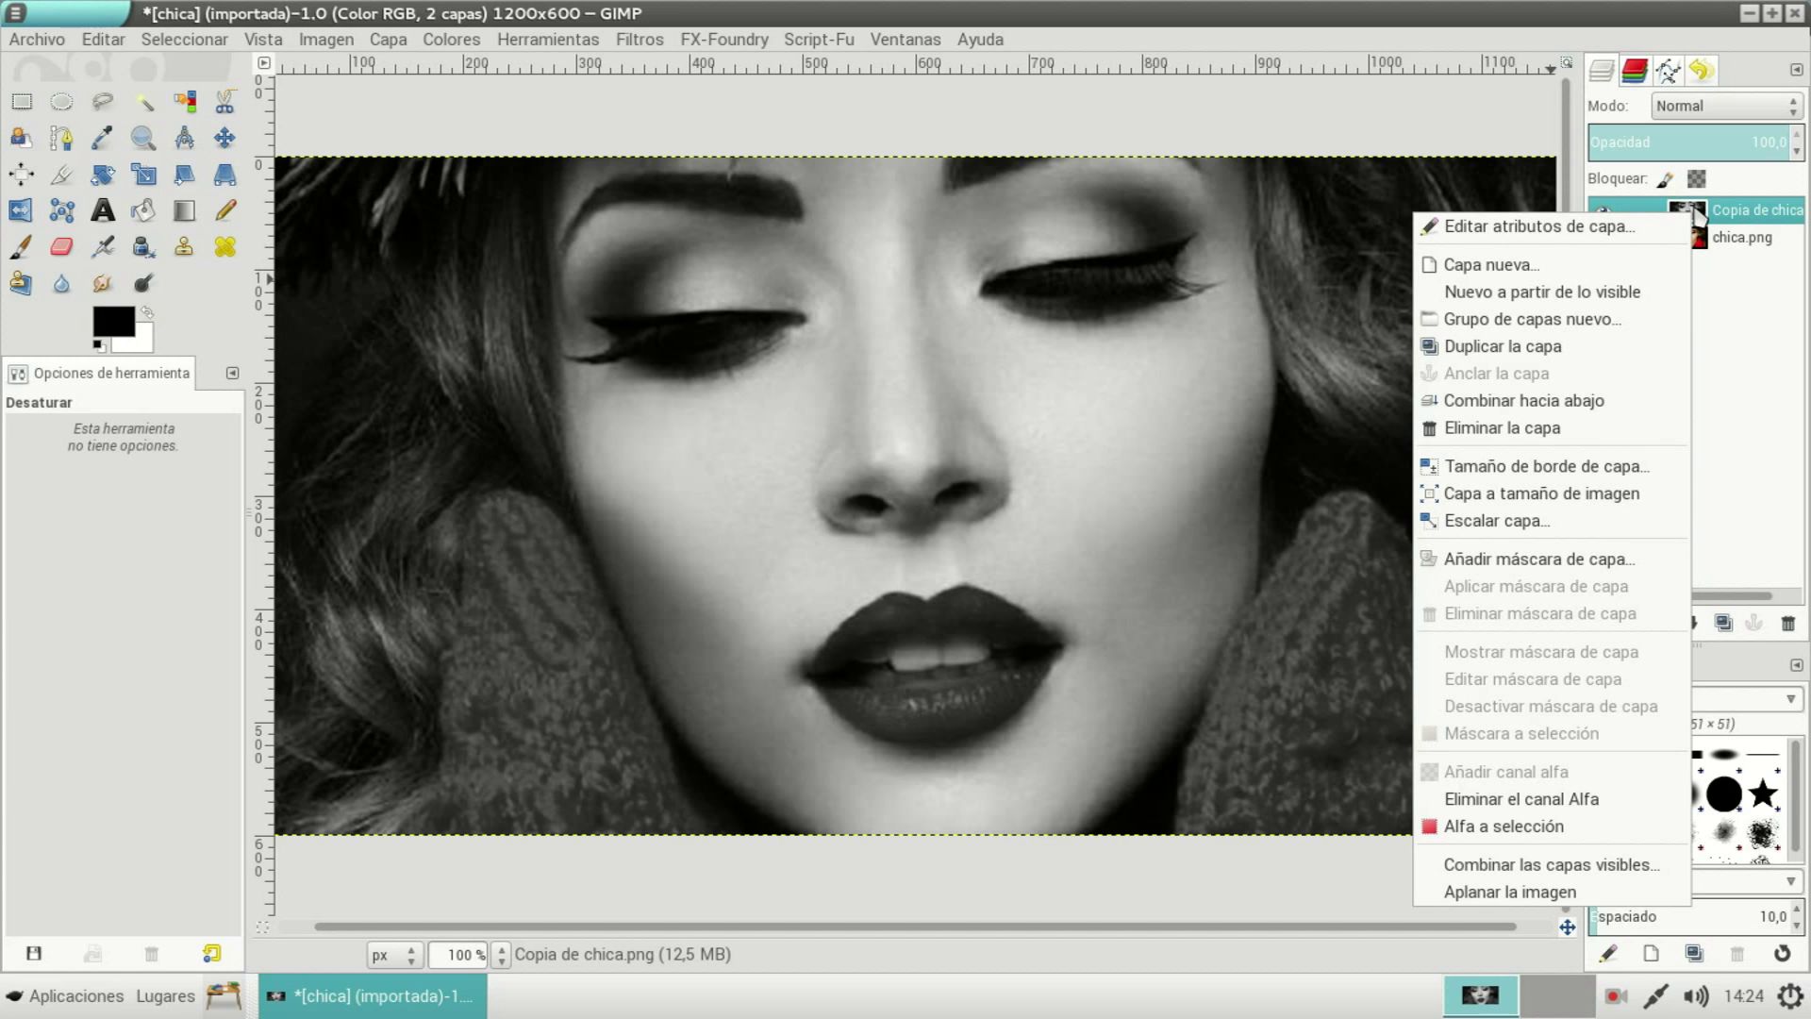
click(1590, 564)
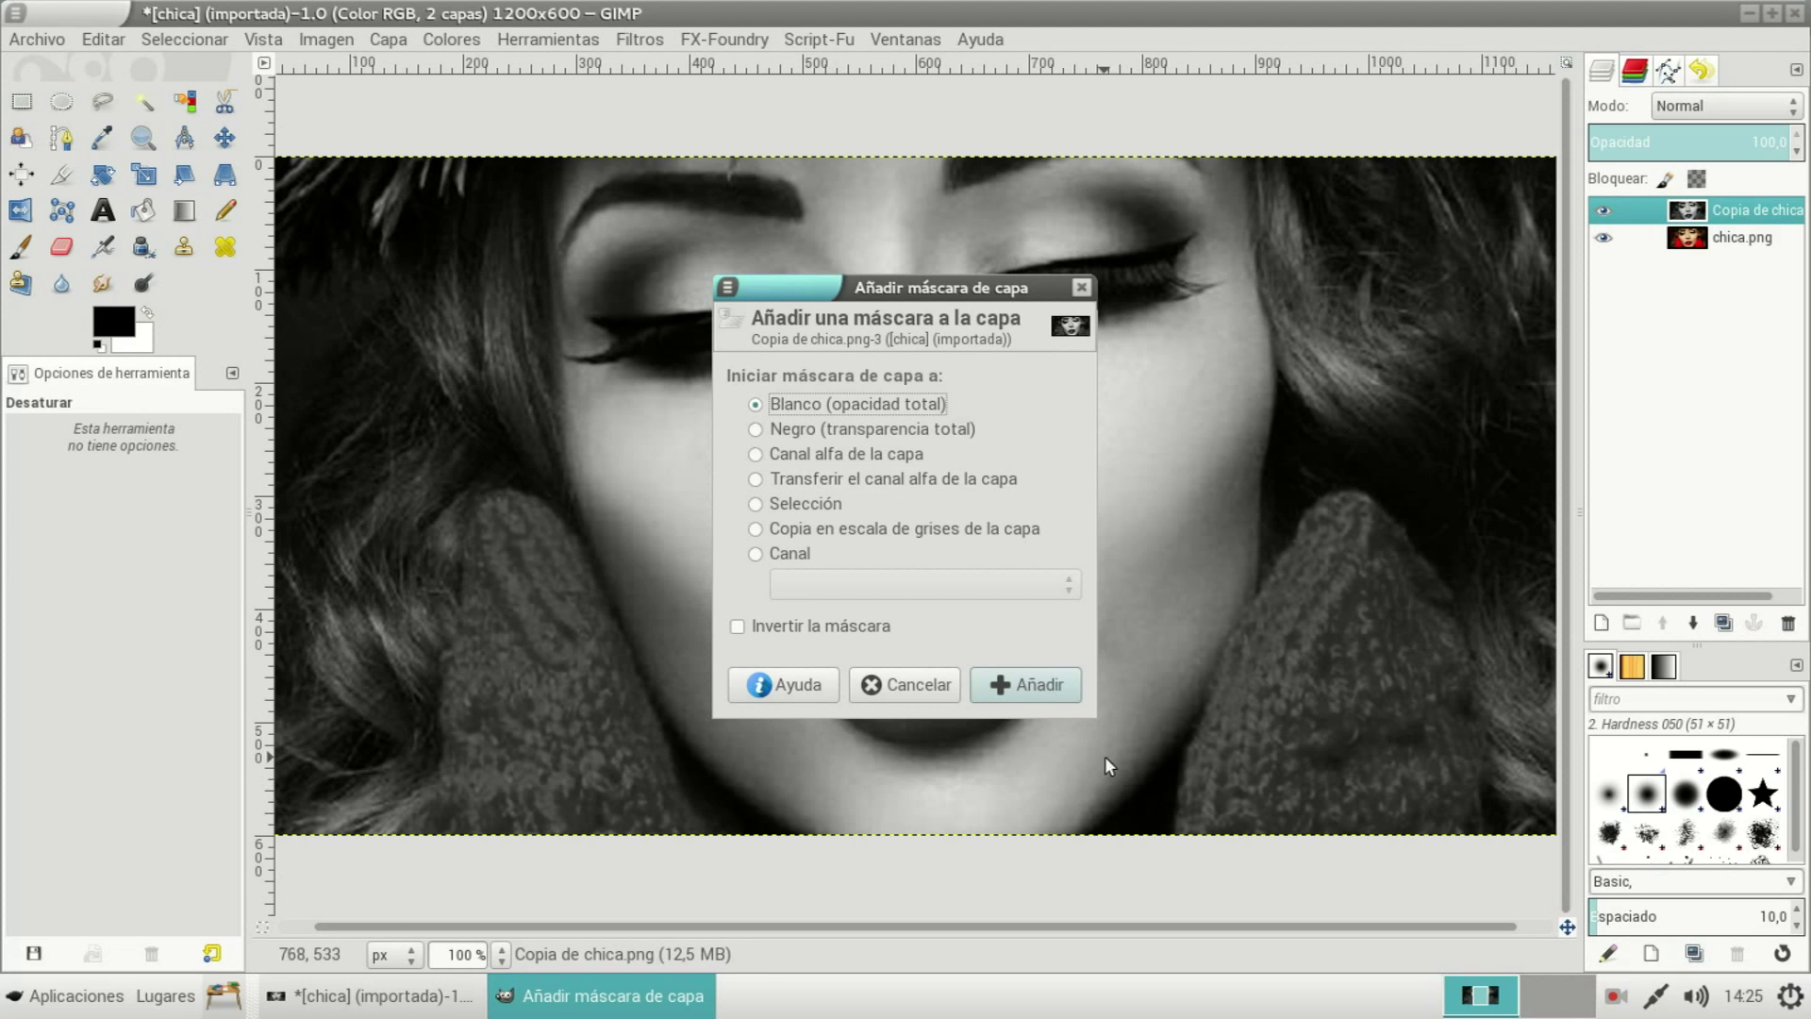
click(1036, 688)
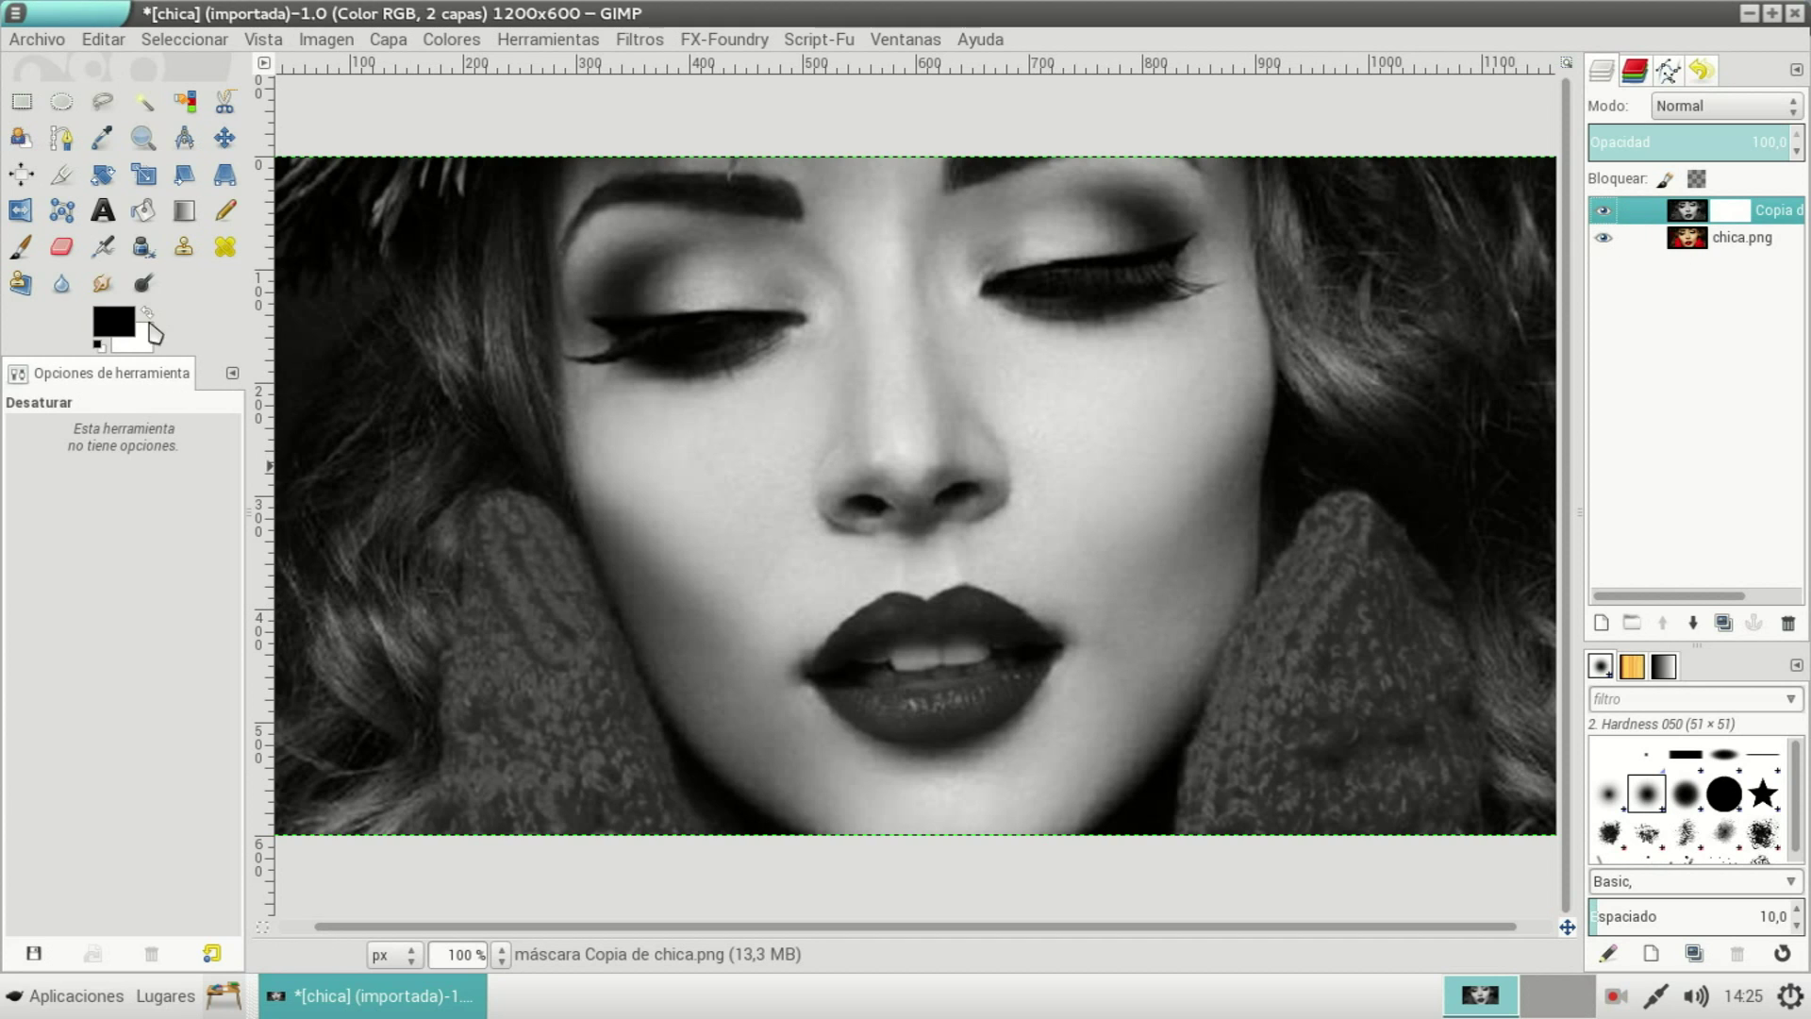
- Paint black on the mask over the left mitten, set brush size 54.30, and zoom in
click(23, 248)
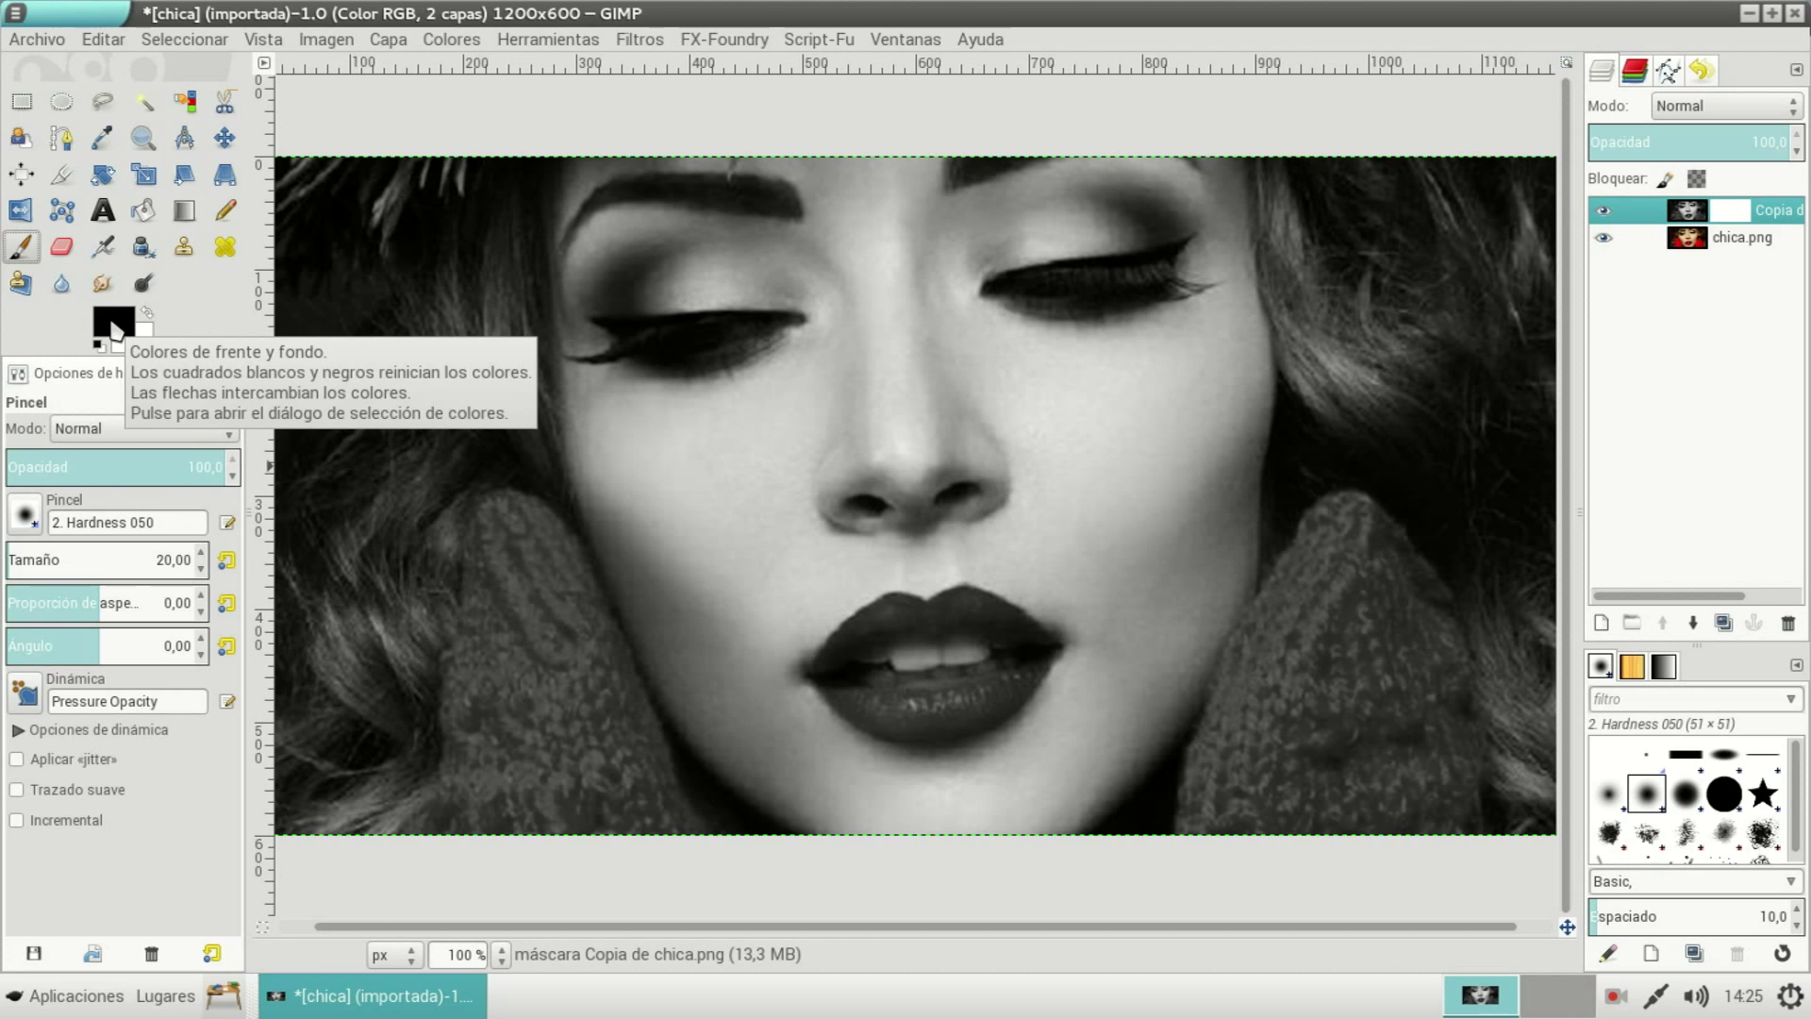
mouse_move(542, 745)
mouse_down()
mouse_move(549, 801)
mouse_move(522, 695)
mouse_move(530, 654)
mouse_move(540, 687)
mouse_move(560, 685)
mouse_move(542, 636)
mouse_move(558, 703)
mouse_move(531, 703)
mouse_up()
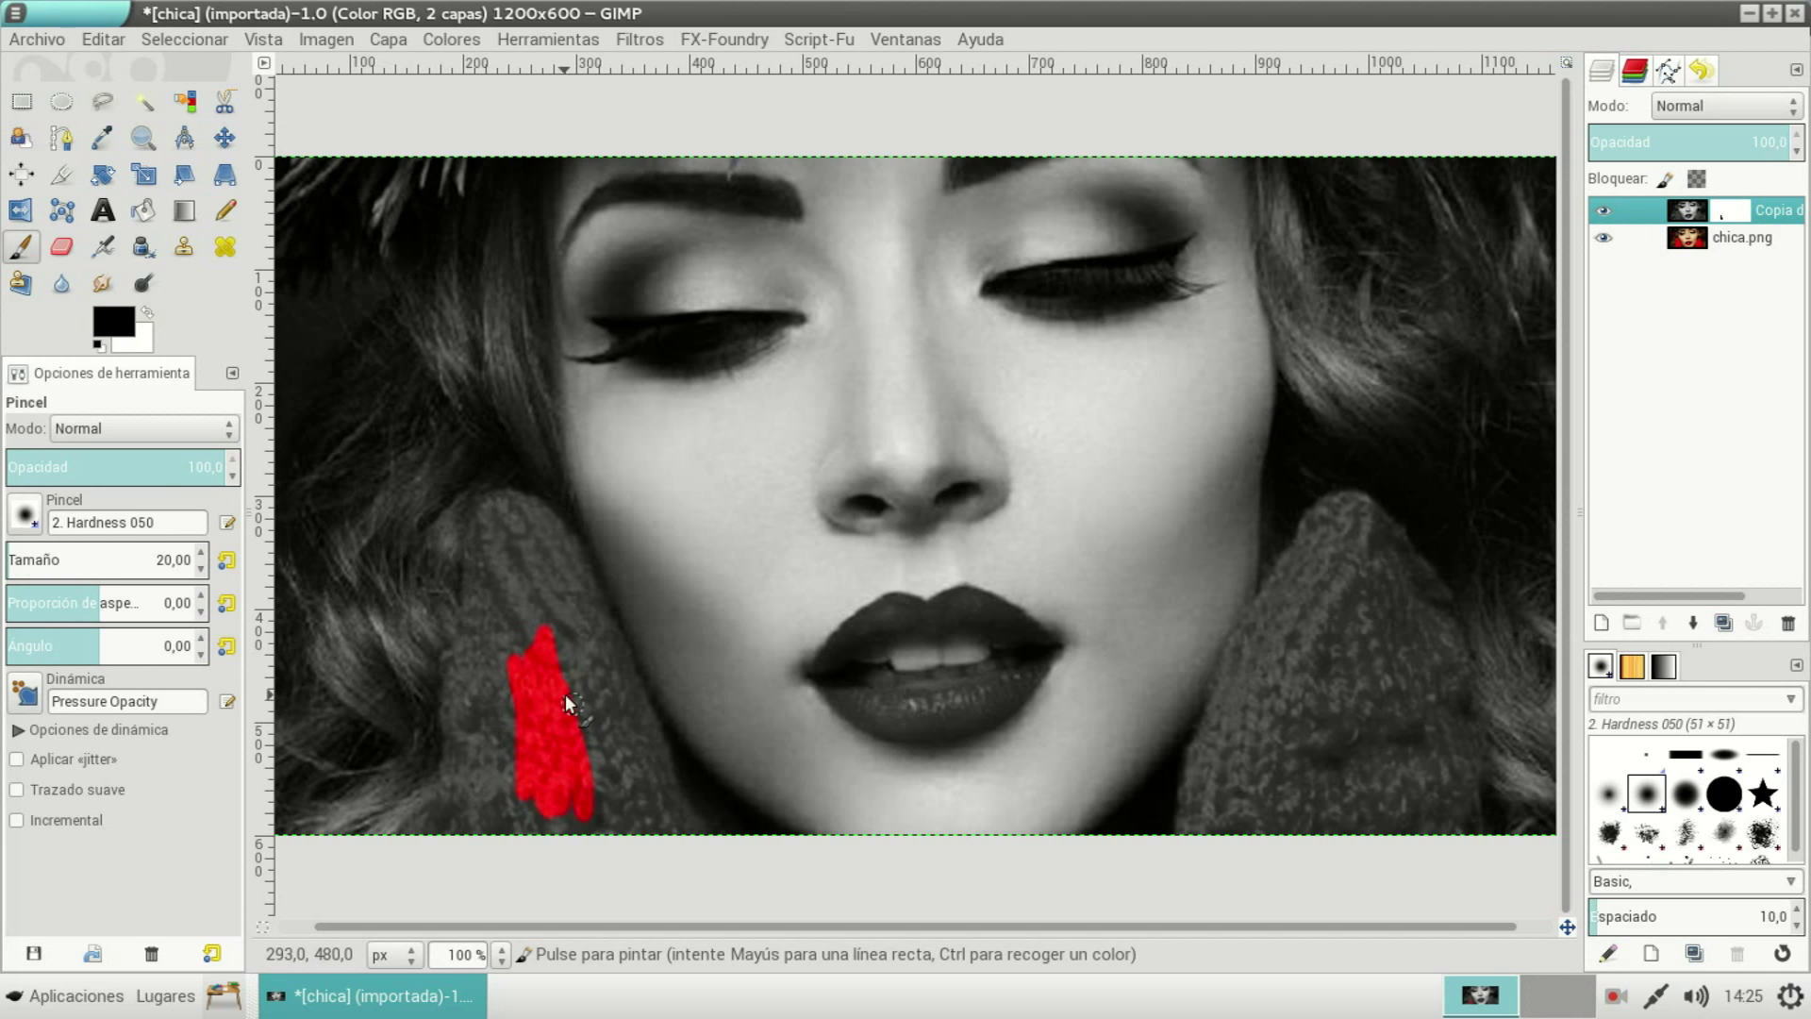
click(19, 566)
drag(19, 566, 83, 571)
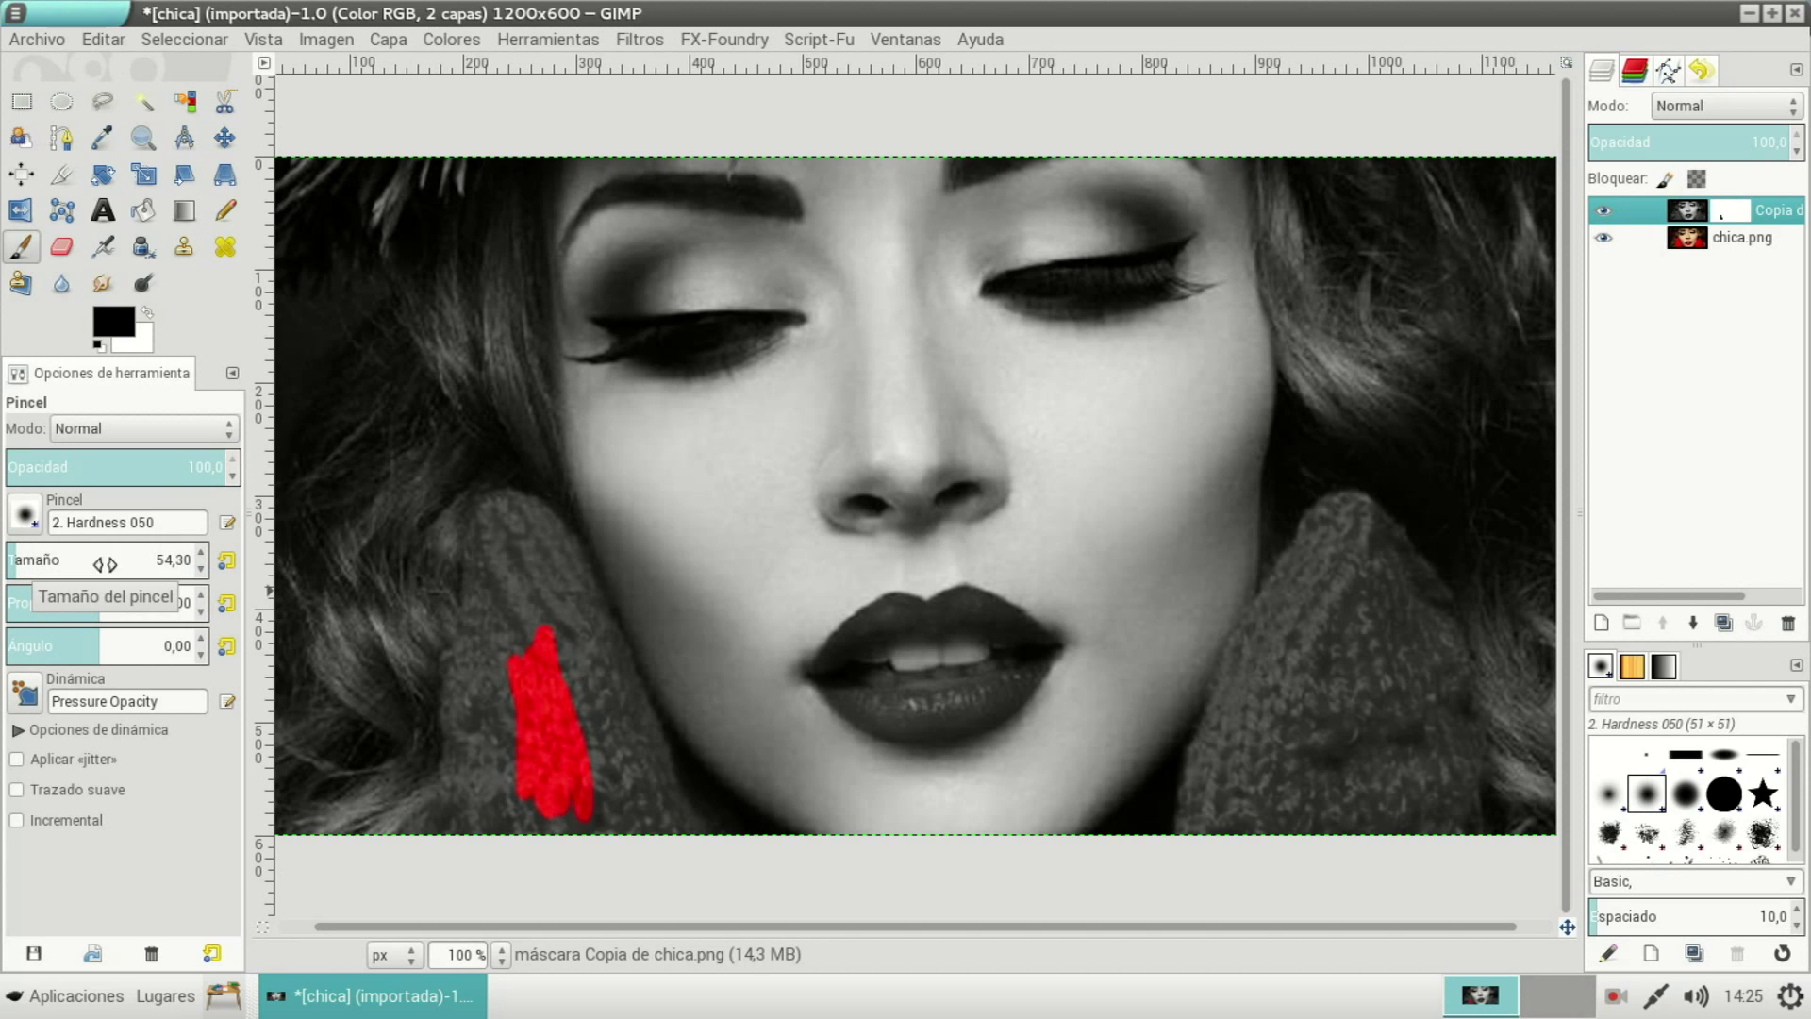
click(142, 138)
drag(366, 421, 739, 885)
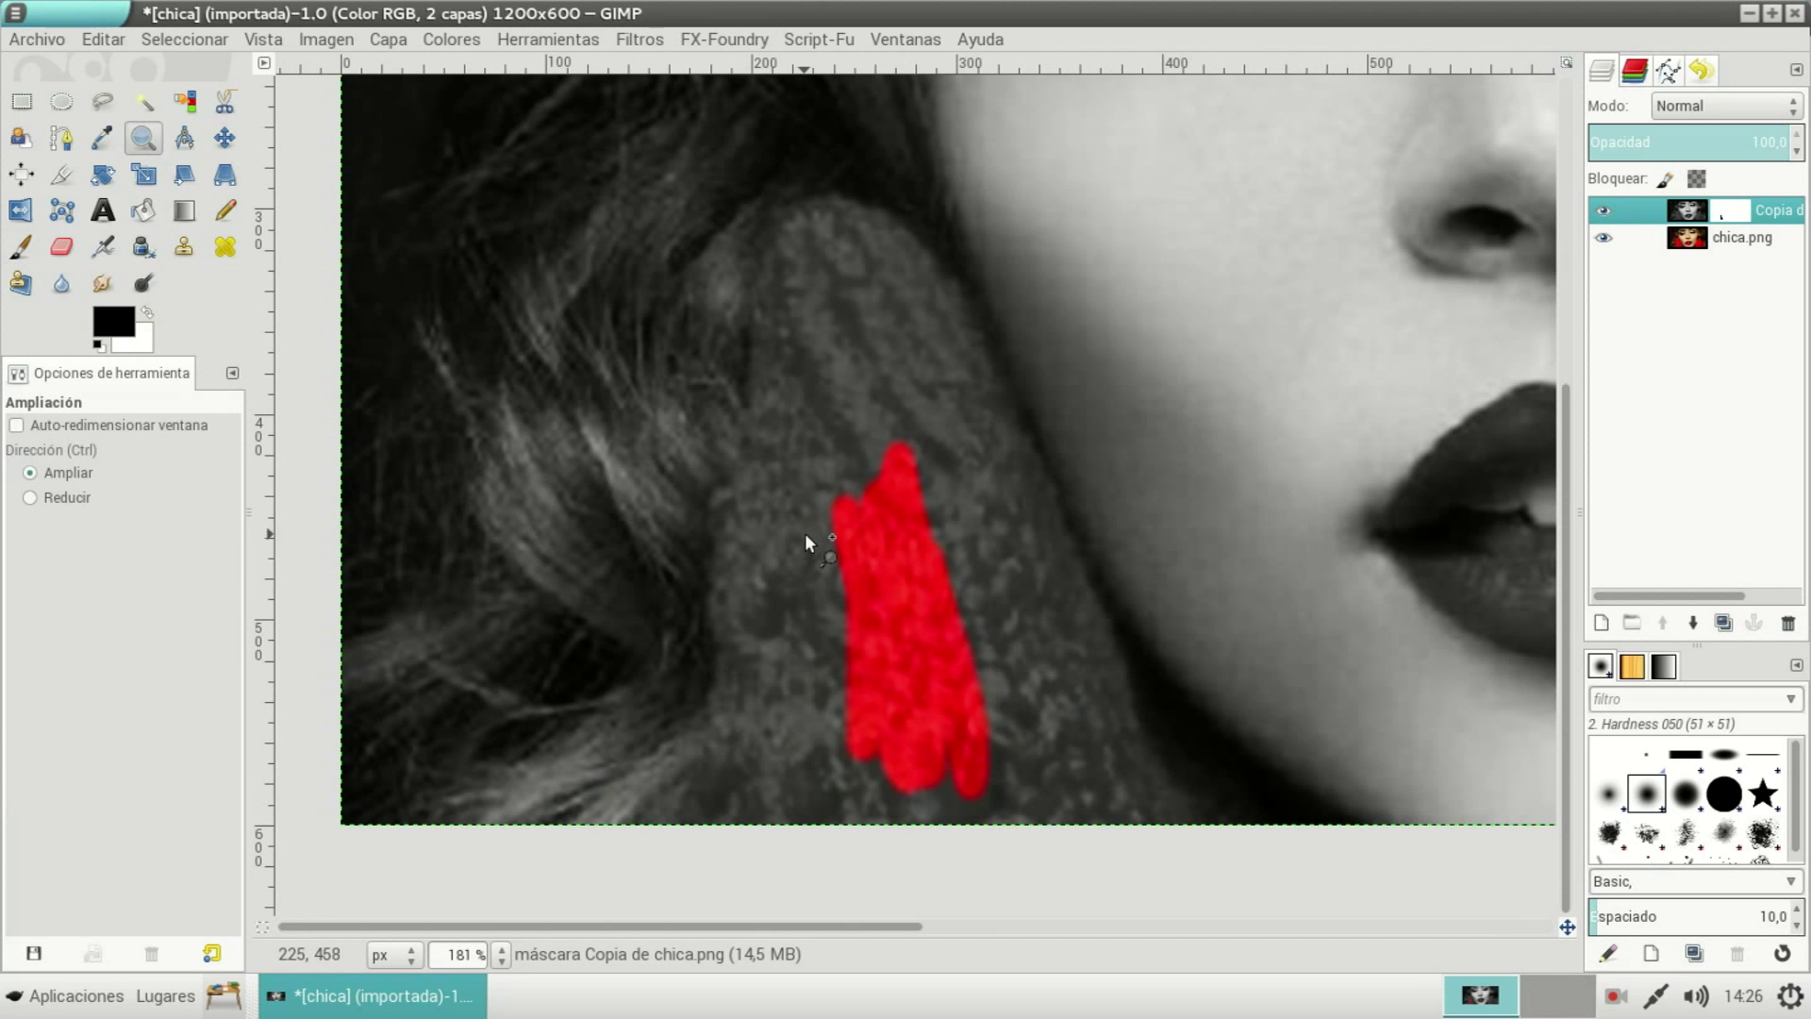
- Paint black around the left mitten's edges and grey strip until it shows fully red
click(19, 246)
mouse_move(830, 726)
mouse_down()
mouse_move(820, 271)
mouse_move(910, 525)
mouse_up()
drag(917, 427, 854, 758)
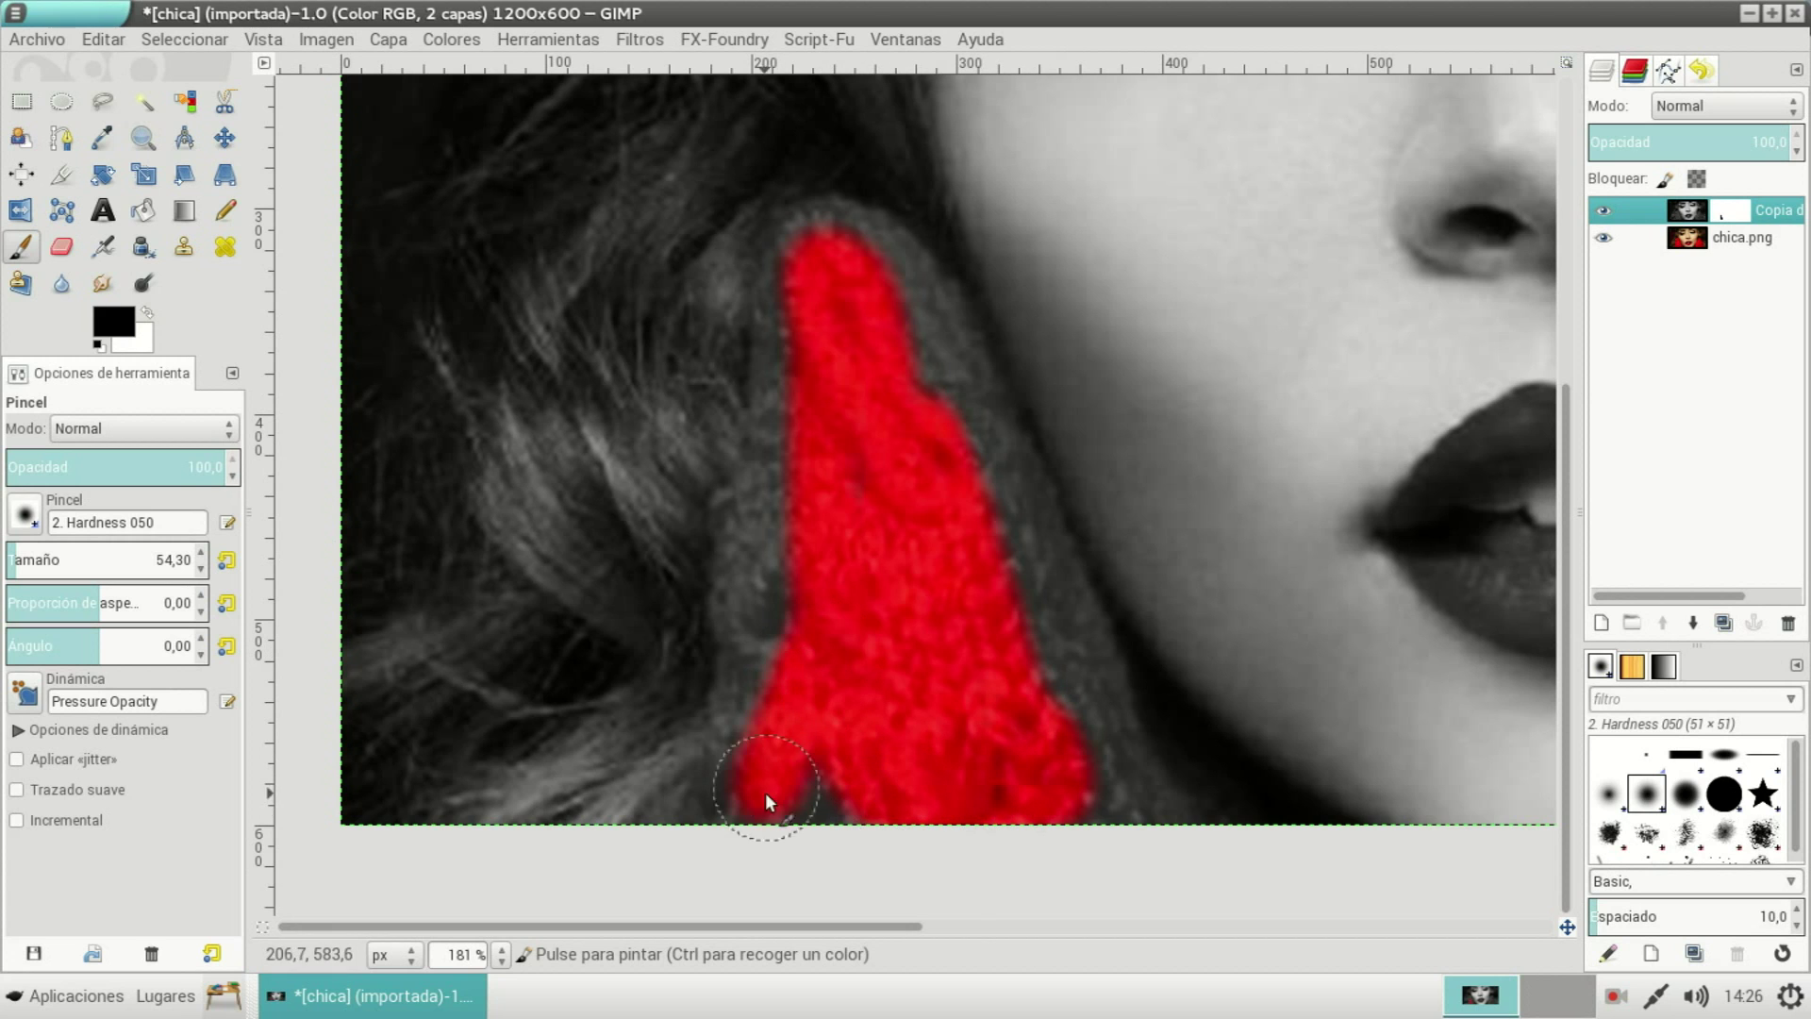
mouse_move(822, 829)
mouse_down()
mouse_move(740, 813)
mouse_move(741, 728)
mouse_up()
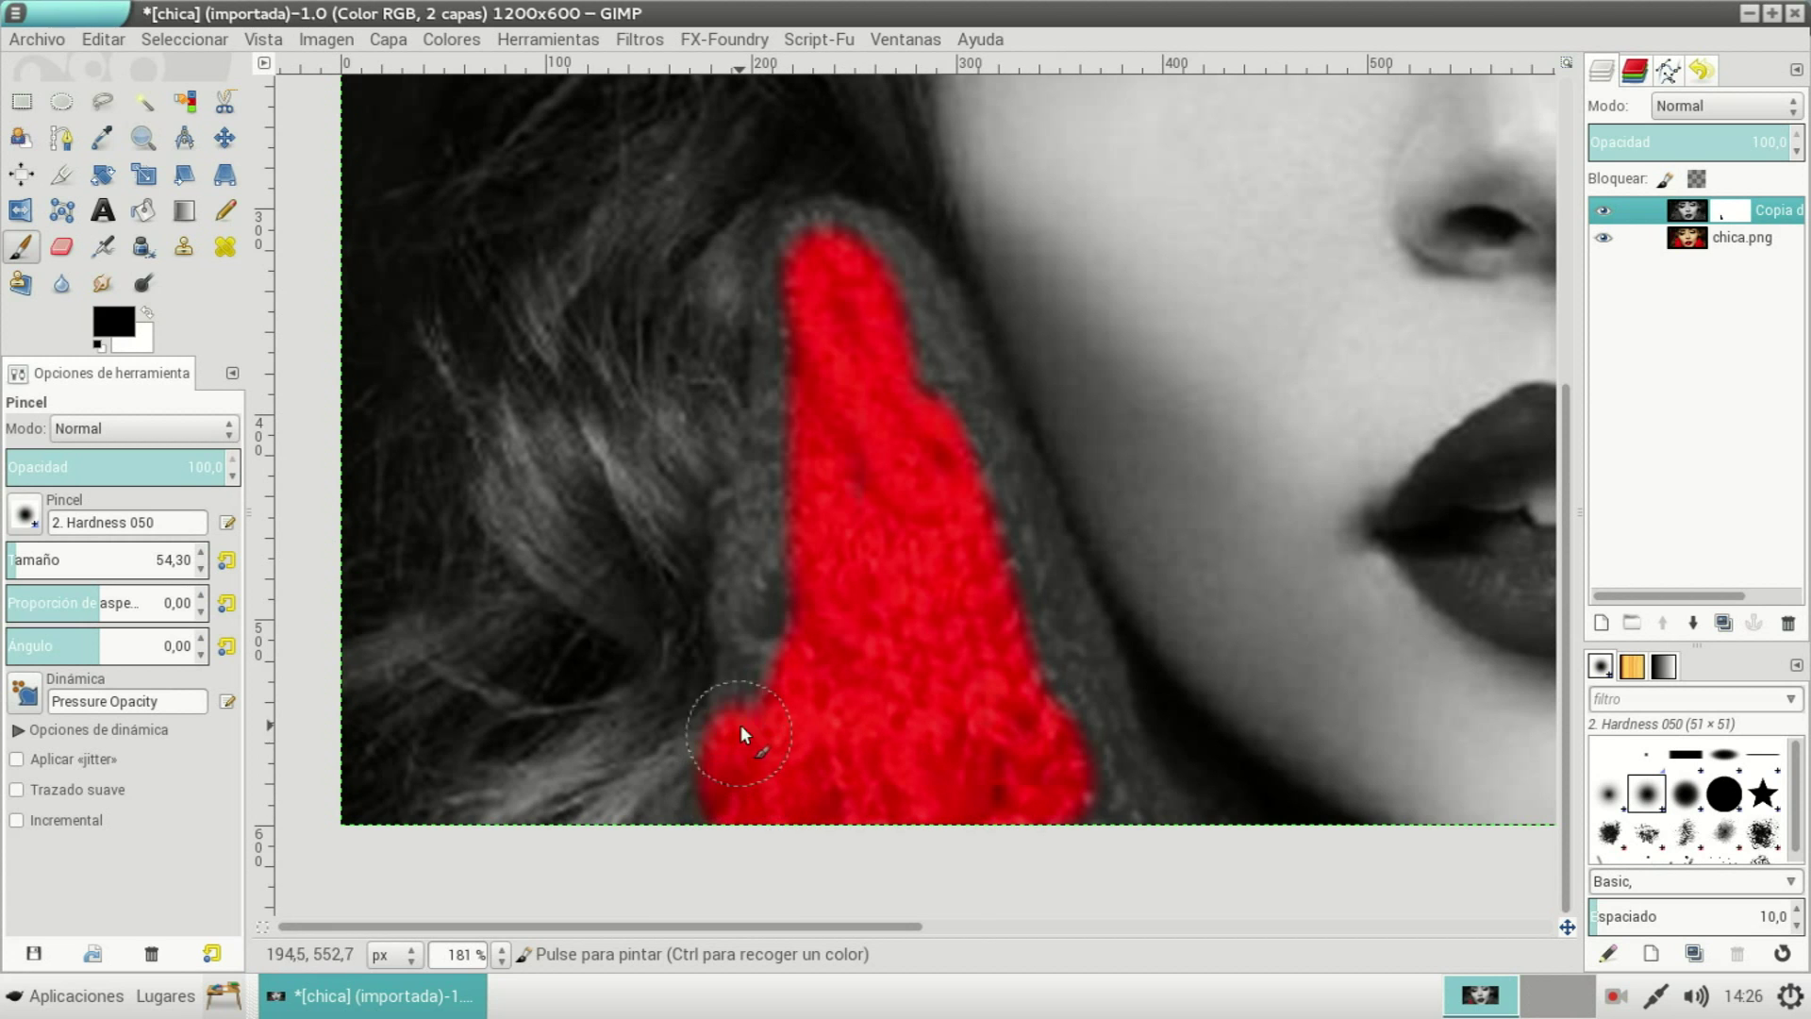
drag(745, 578, 751, 522)
drag(772, 613, 773, 562)
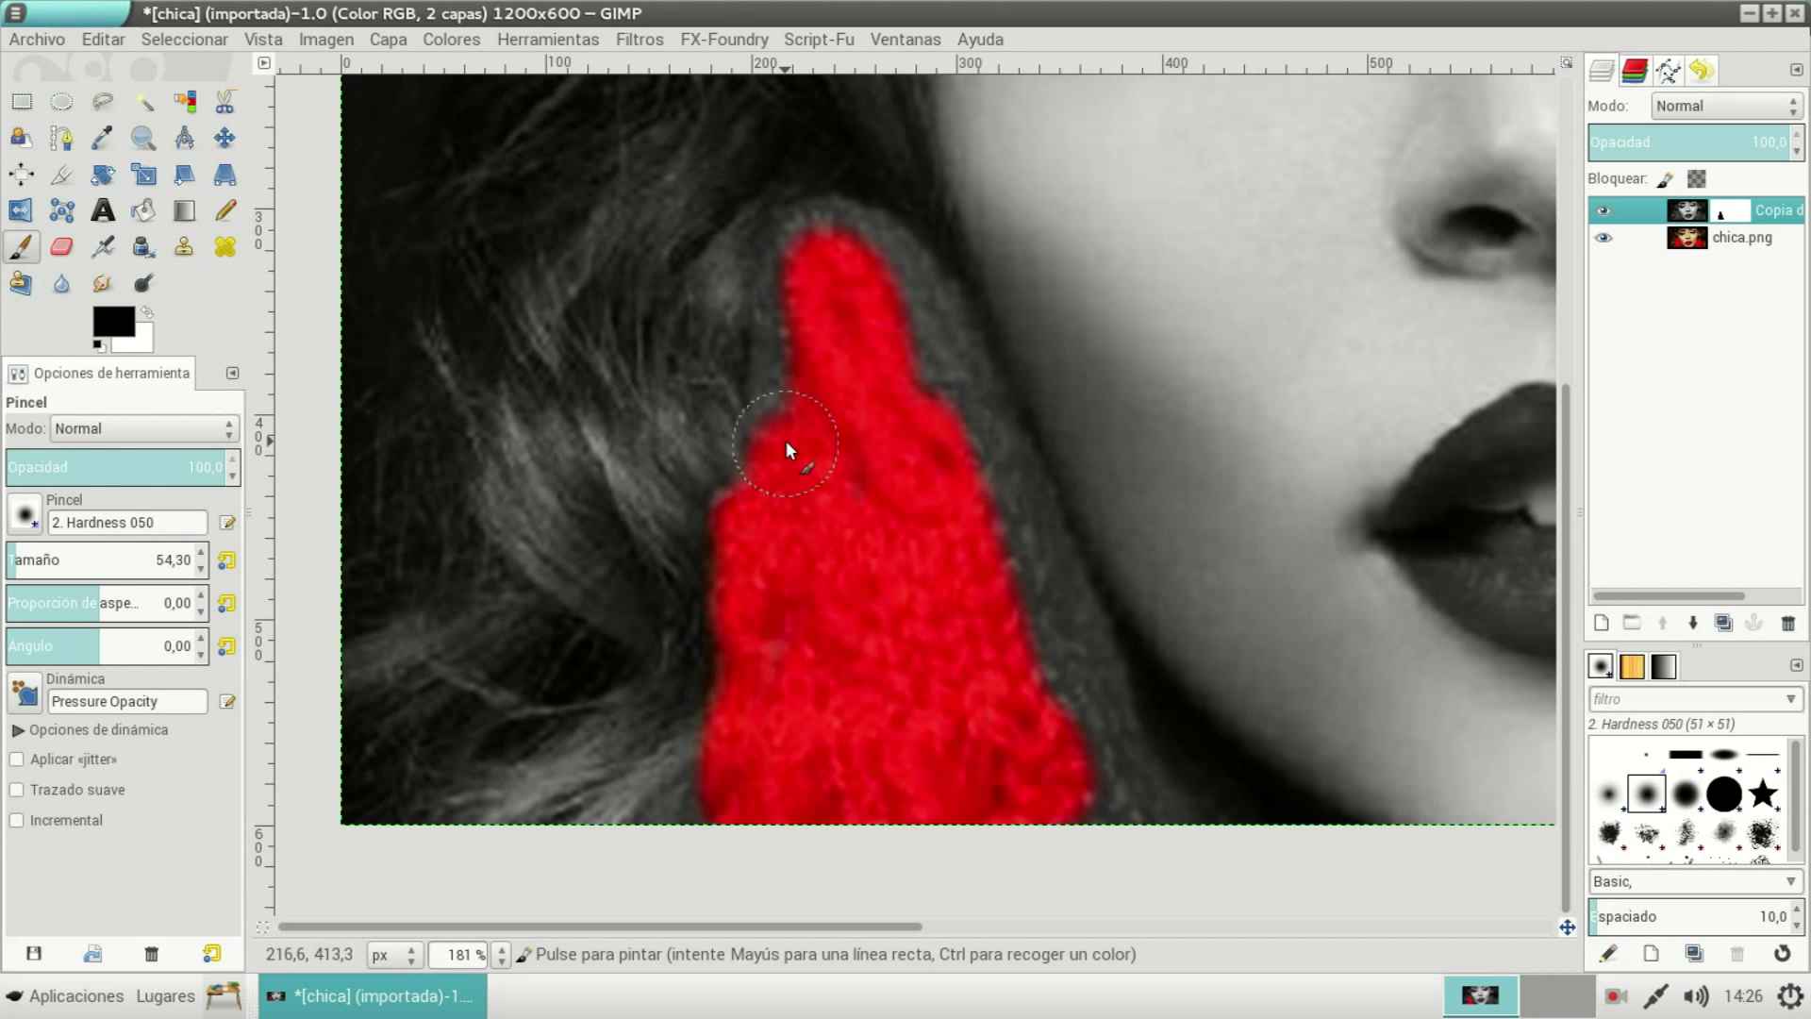
mouse_move(798, 274)
mouse_down()
mouse_move(908, 280)
mouse_move(940, 321)
mouse_up()
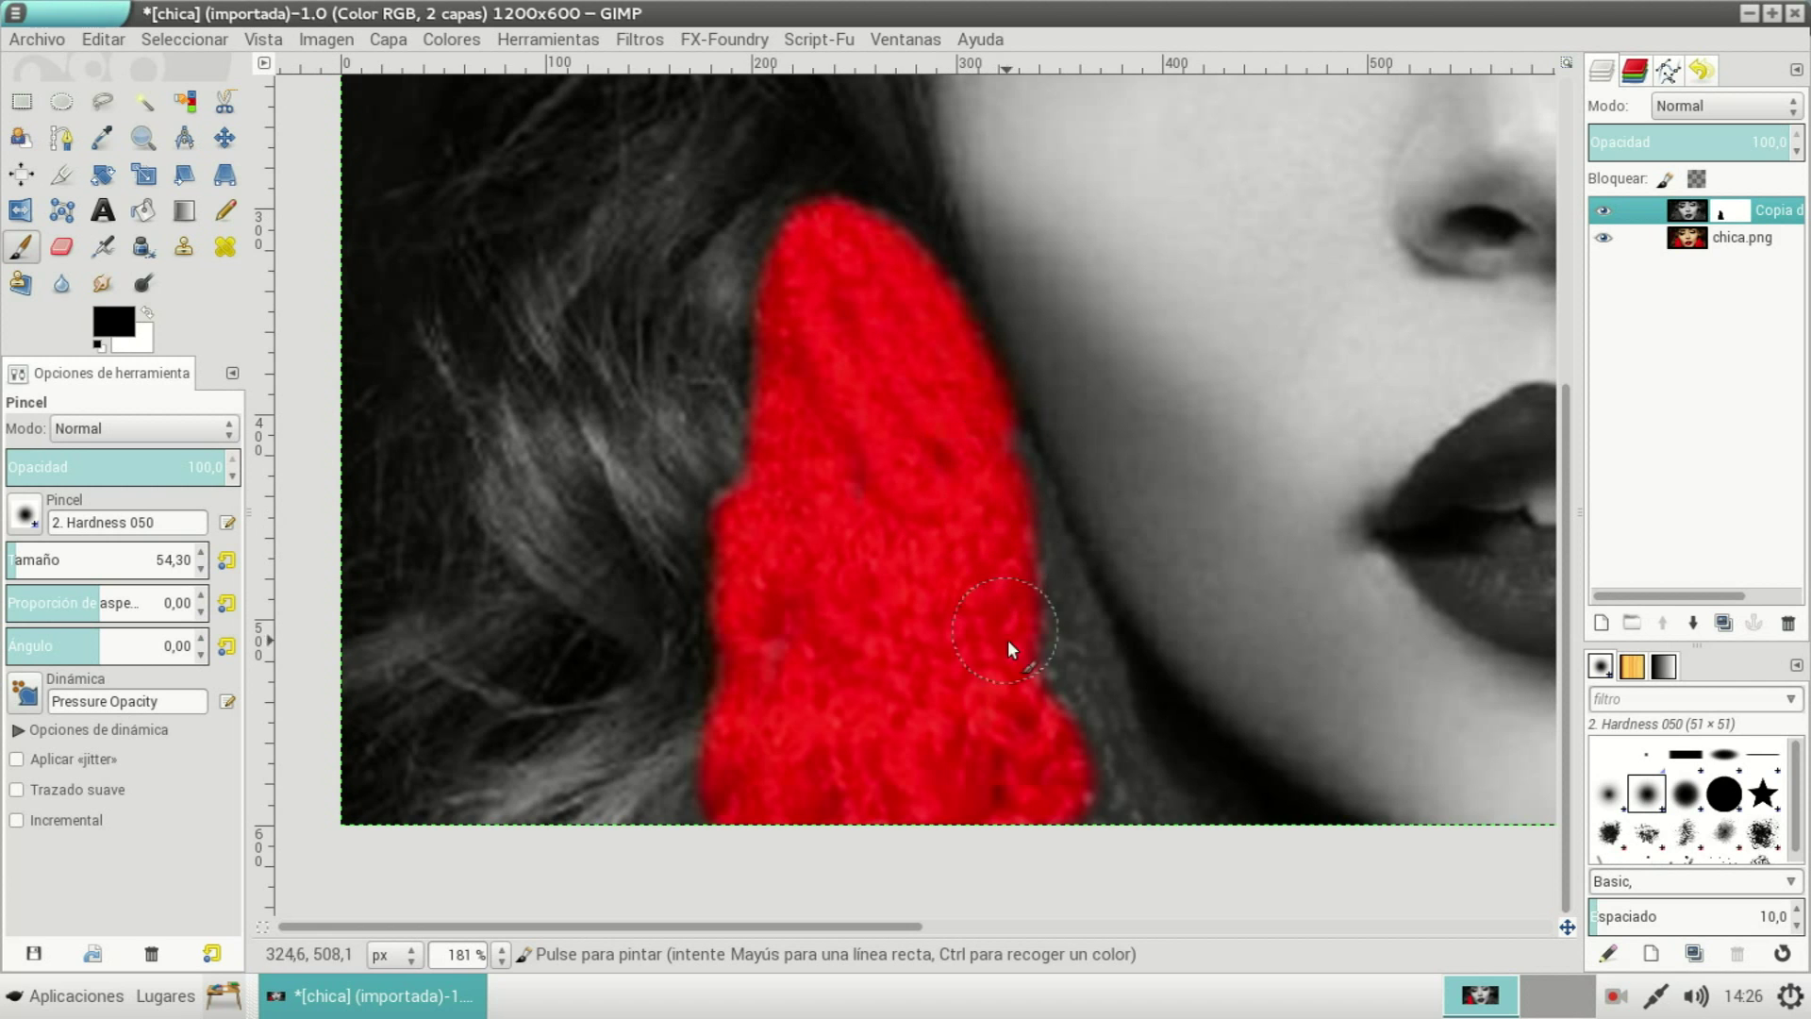
drag(1144, 817, 1139, 755)
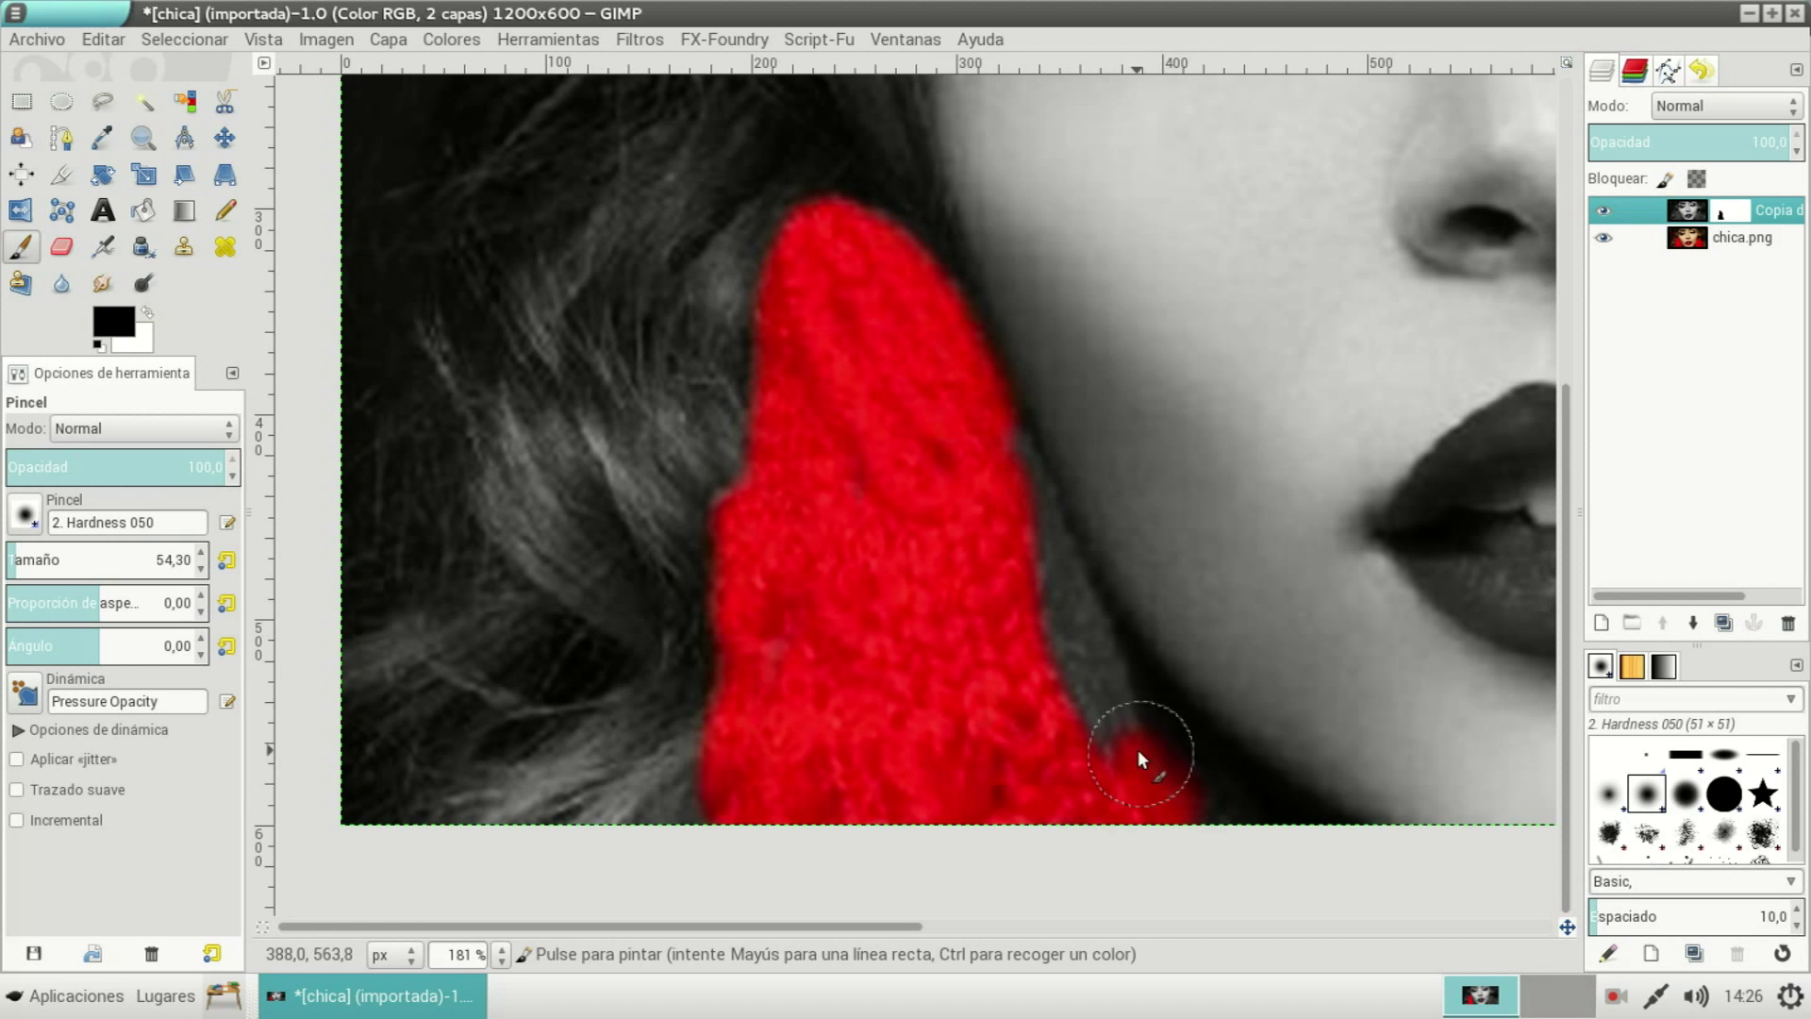
drag(1094, 662, 1066, 585)
drag(1020, 494, 990, 436)
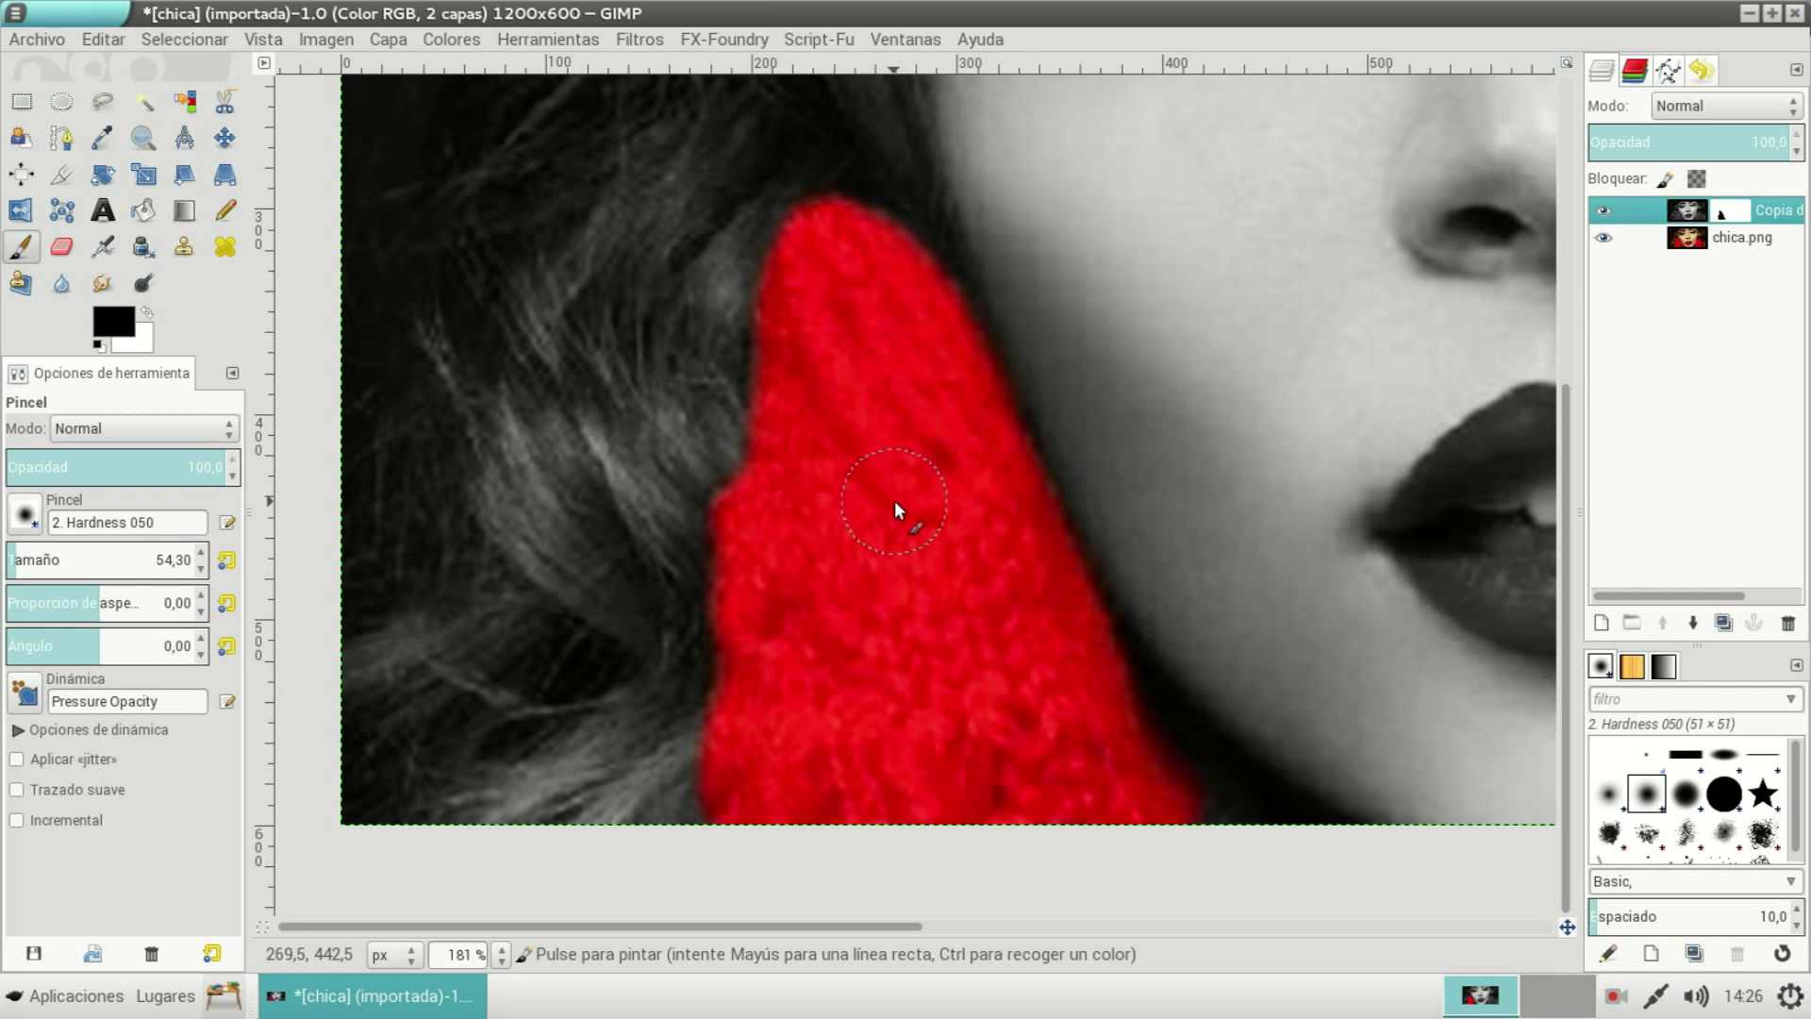
- Paint black over the right mitten, its grey stripes and tip, until it is fully red
drag(762, 933, 1327, 934)
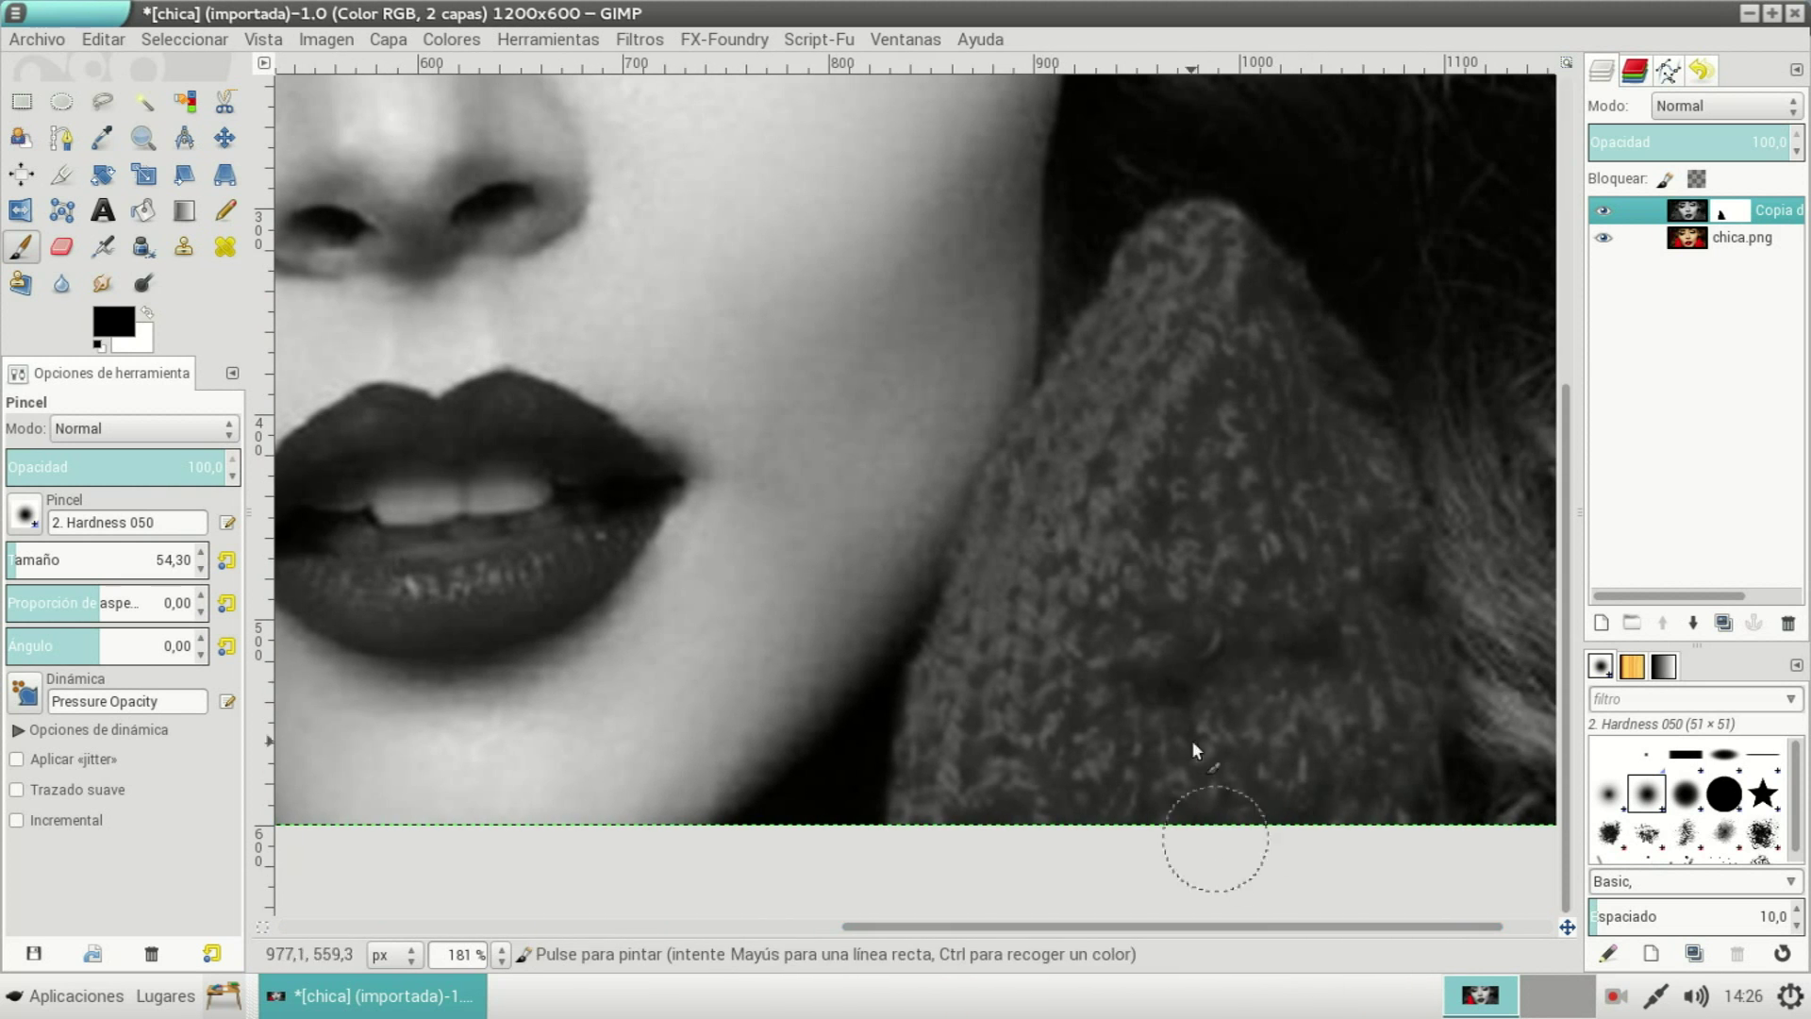
mouse_move(1193, 750)
mouse_down()
mouse_move(1145, 751)
mouse_move(1205, 784)
mouse_move(1084, 628)
mouse_move(1122, 700)
mouse_up()
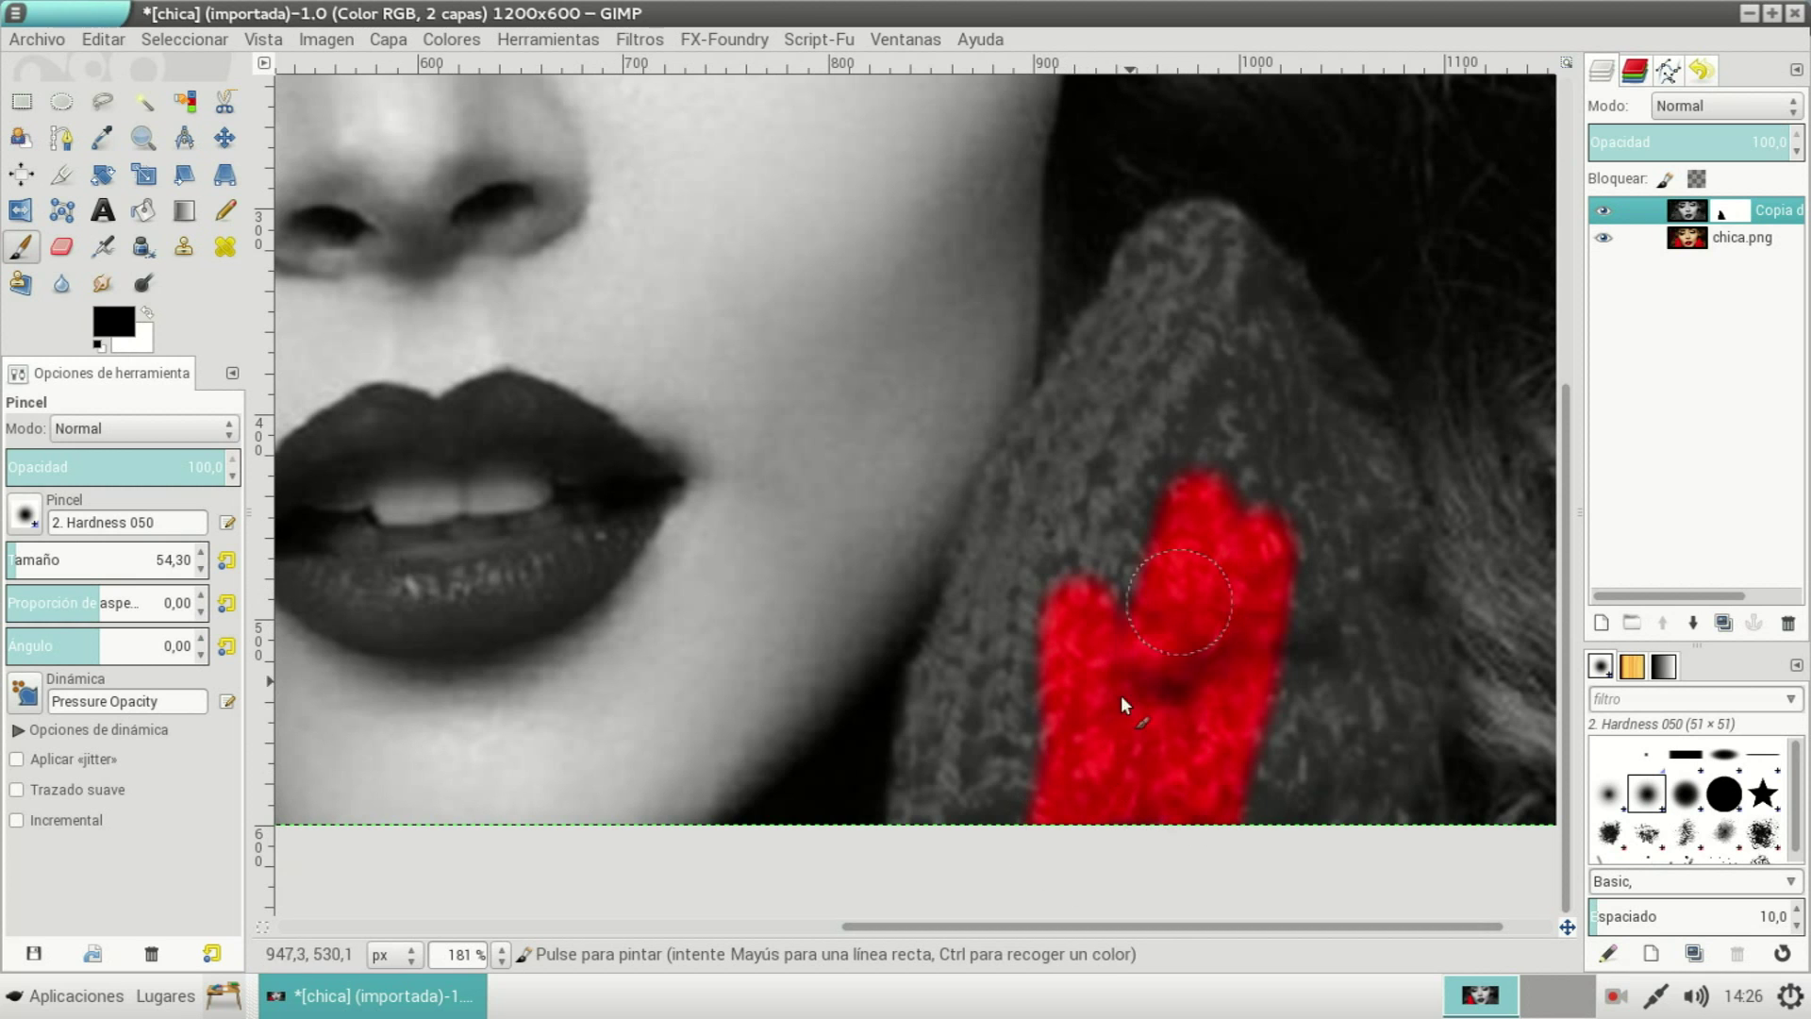
mouse_move(1095, 626)
mouse_down()
mouse_move(1147, 421)
mouse_move(1153, 455)
mouse_move(1128, 477)
mouse_up()
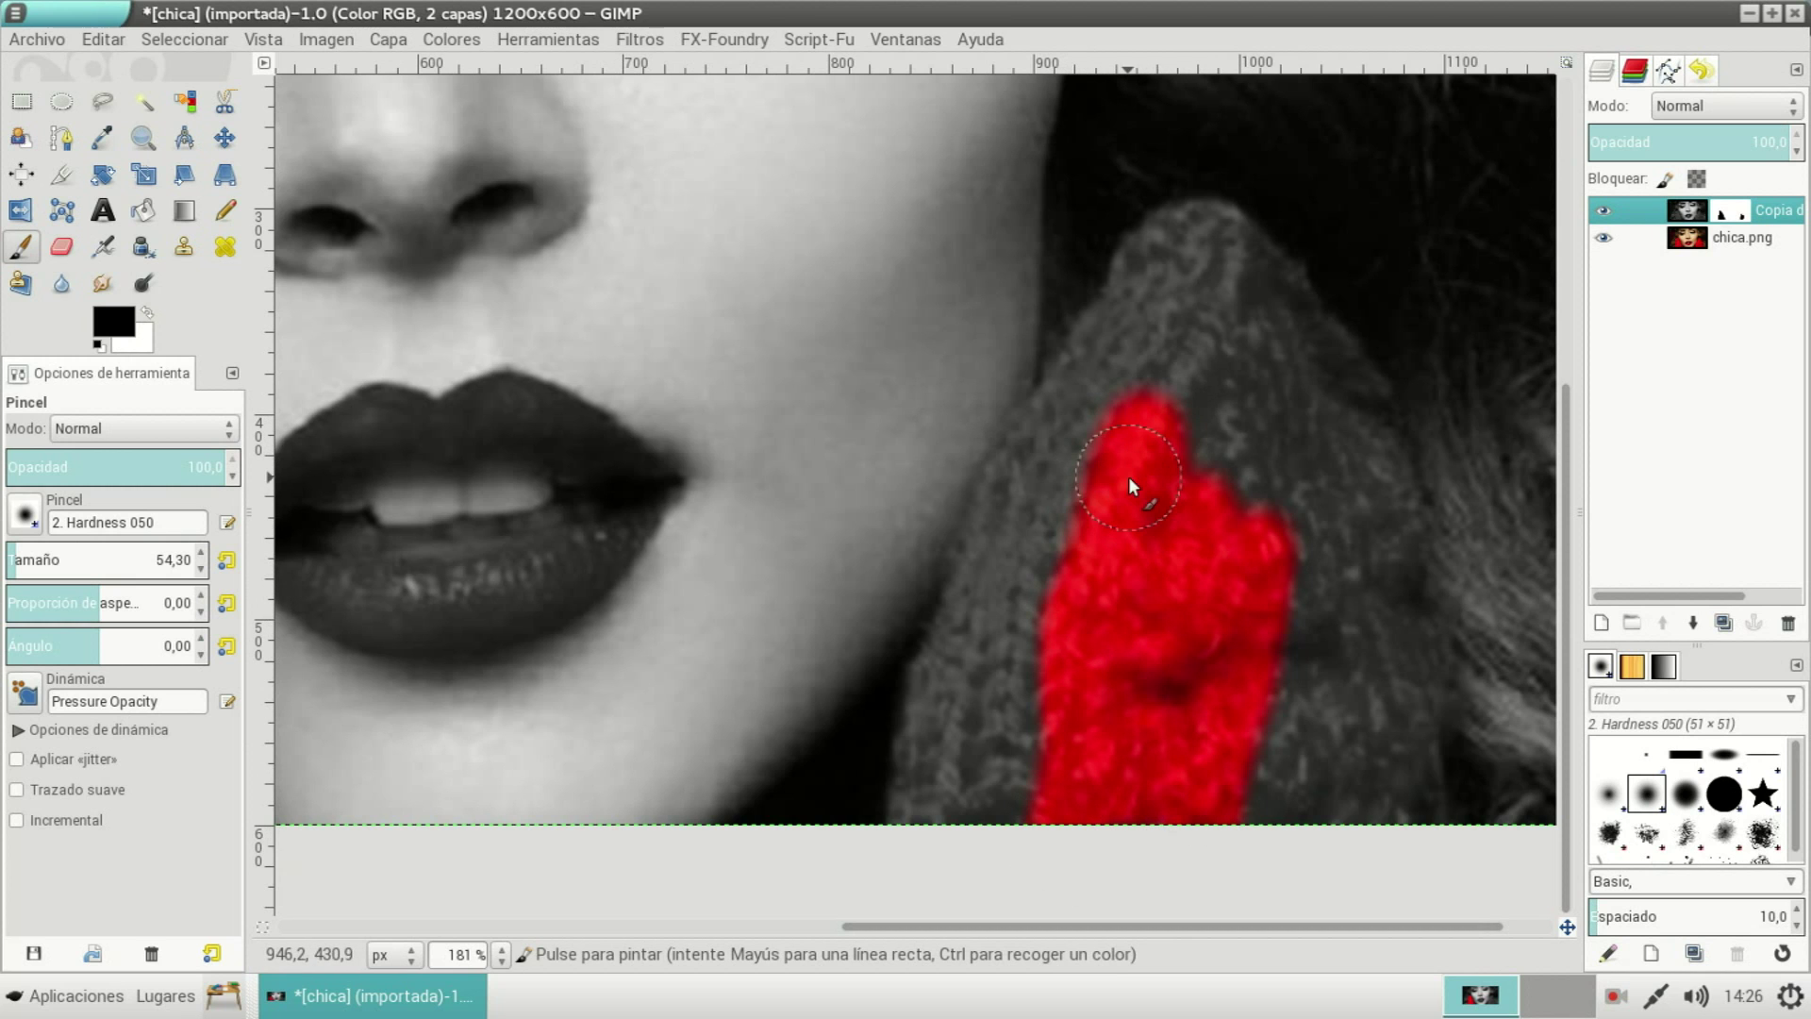
mouse_move(1208, 333)
mouse_down()
mouse_move(1185, 420)
mouse_move(1172, 391)
mouse_up()
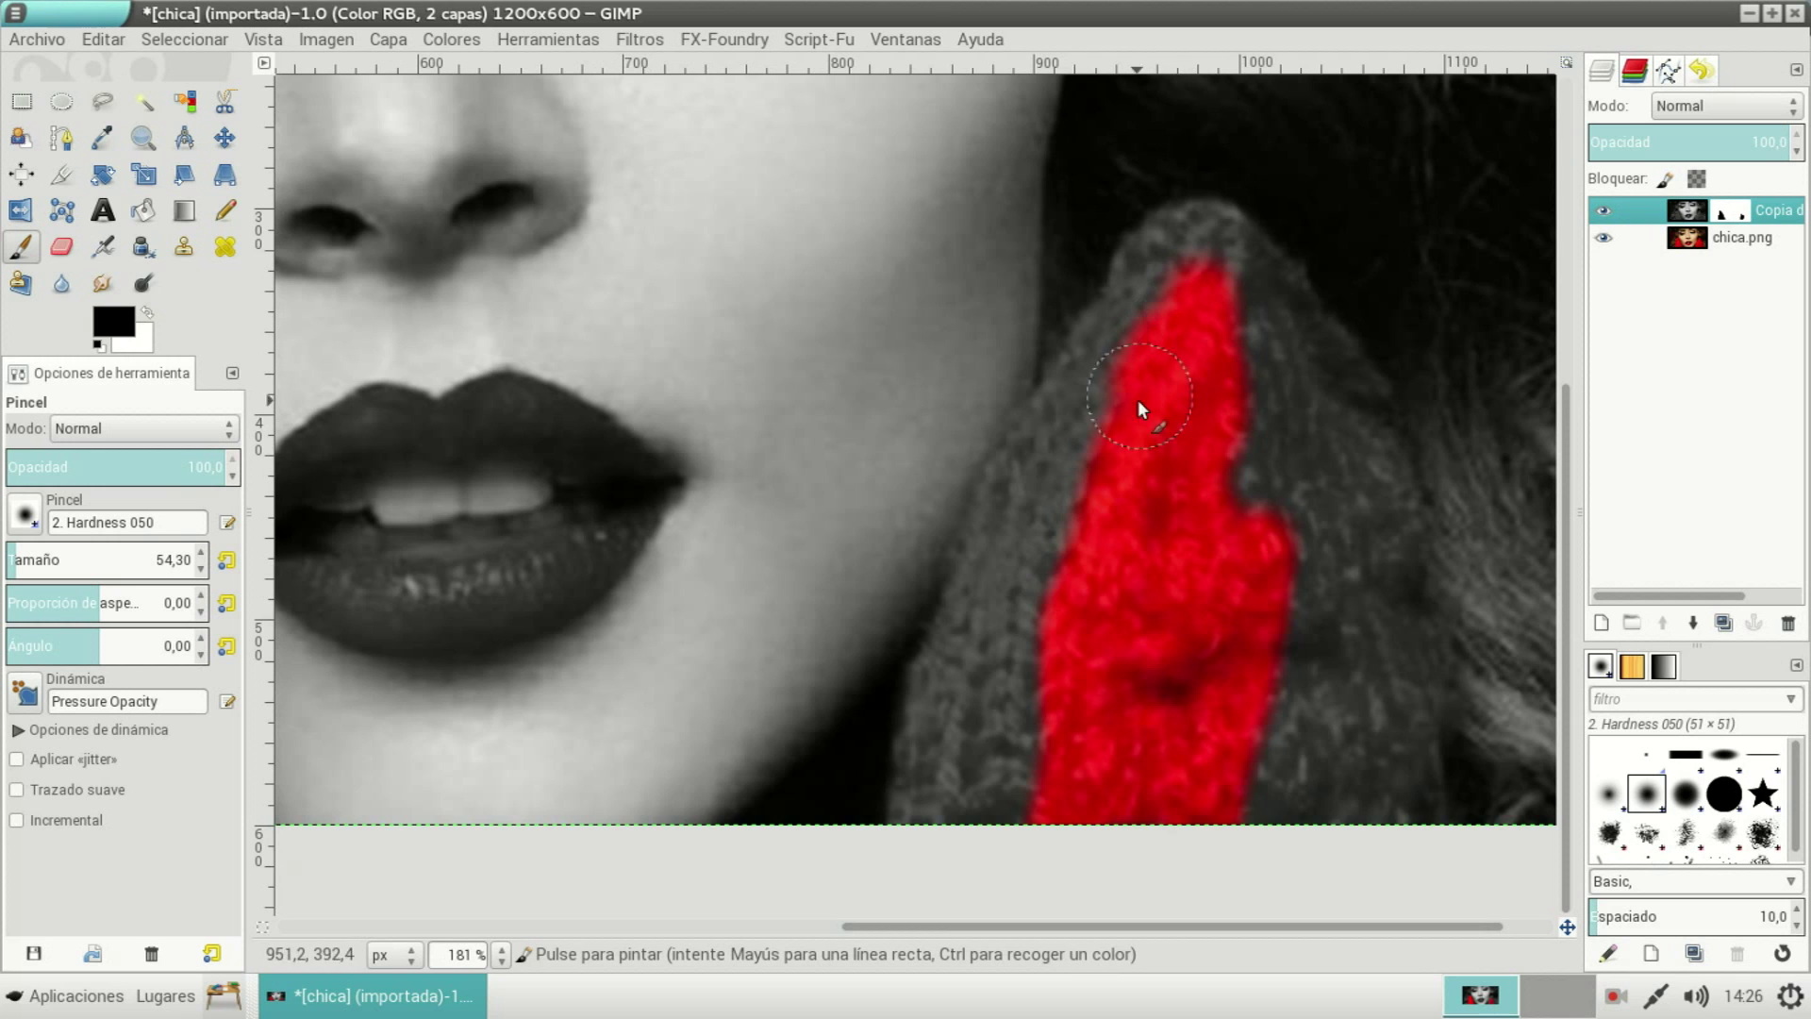
mouse_move(1045, 660)
mouse_down()
mouse_move(1013, 795)
mouse_move(932, 813)
mouse_move(924, 798)
mouse_up()
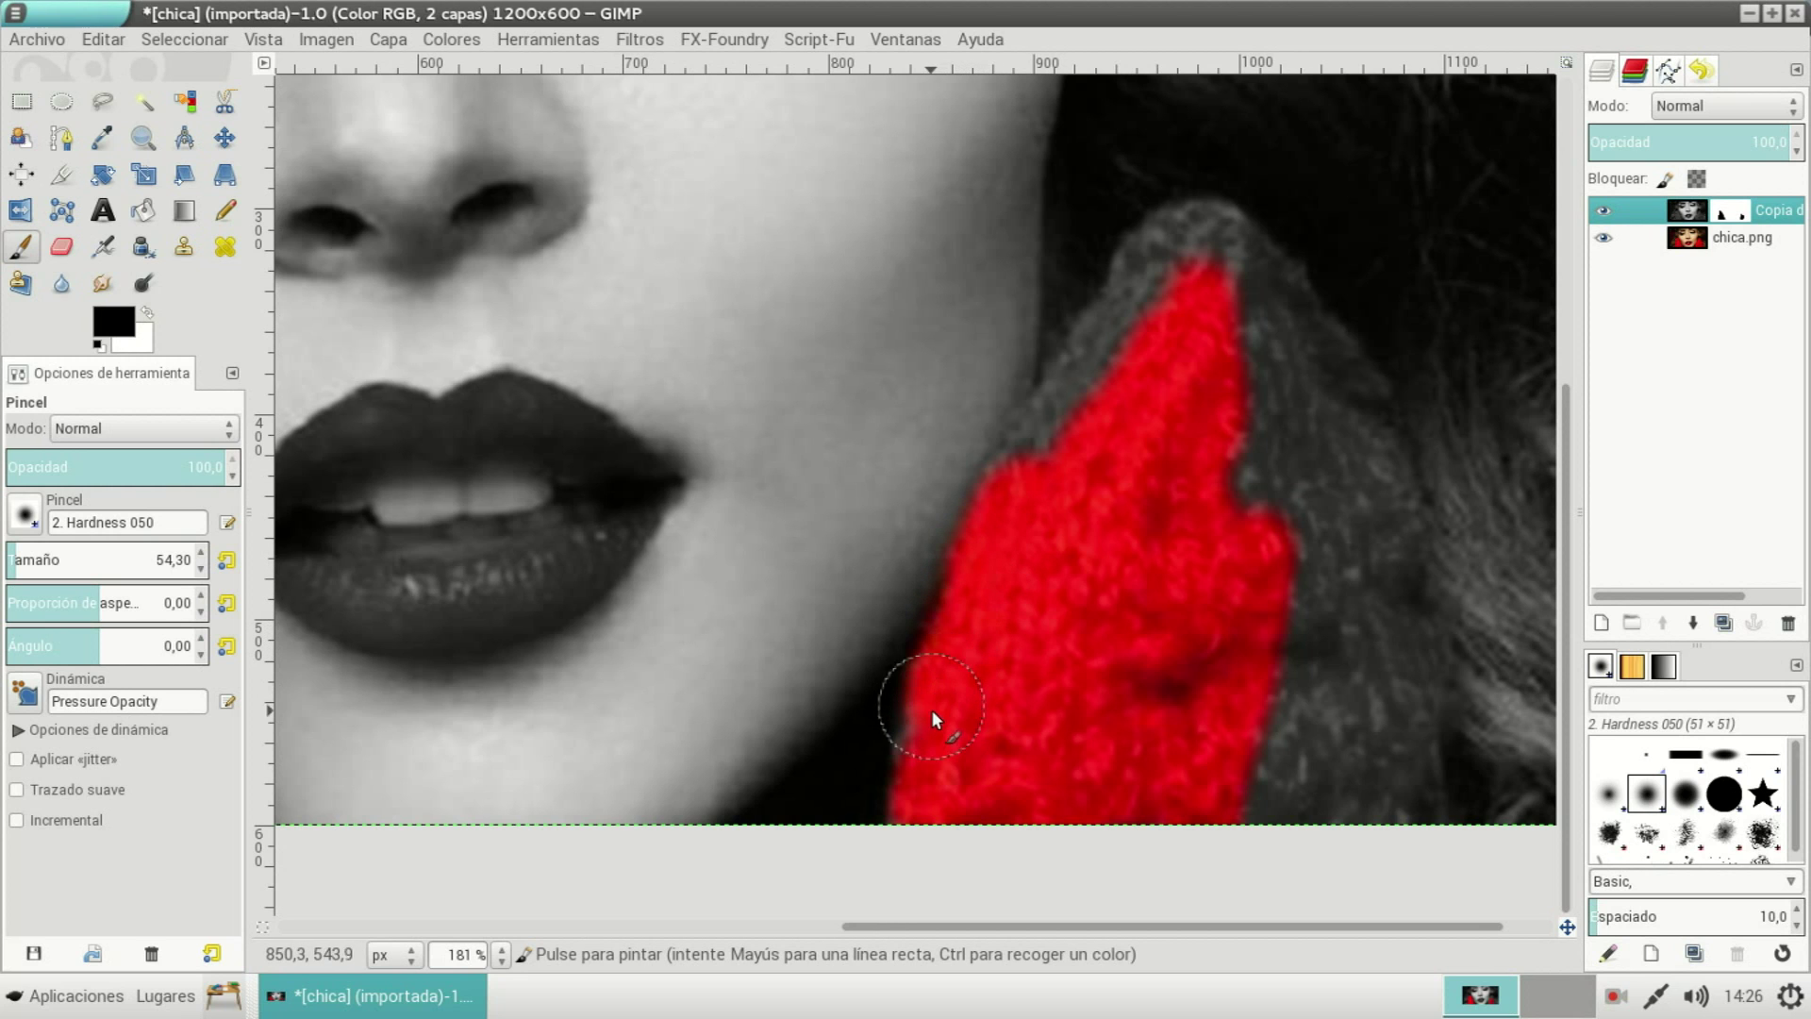
mouse_move(1264, 800)
mouse_down()
mouse_move(1315, 470)
mouse_move(1364, 802)
mouse_move(1408, 825)
mouse_move(1411, 665)
mouse_up()
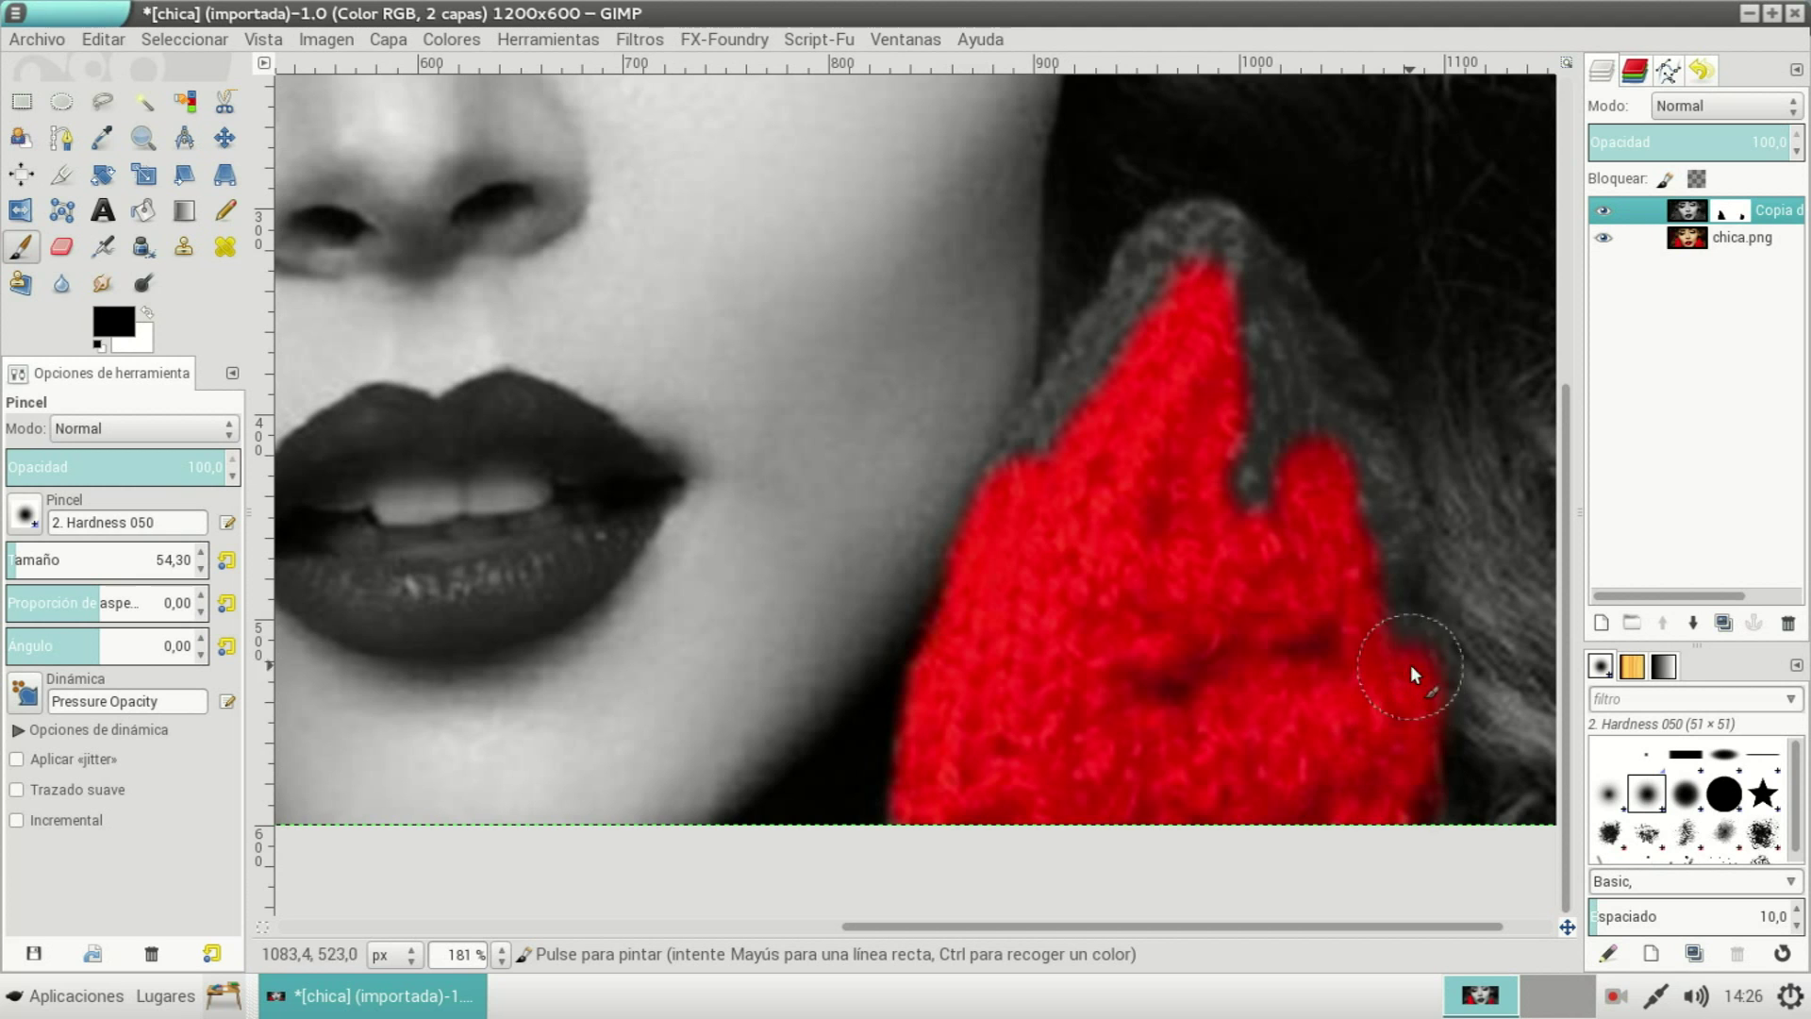
mouse_move(1362, 421)
mouse_down()
mouse_move(1270, 414)
mouse_move(1328, 483)
mouse_move(1254, 472)
mouse_up()
mouse_move(1199, 235)
mouse_down()
mouse_move(1156, 255)
mouse_move(1122, 305)
mouse_up()
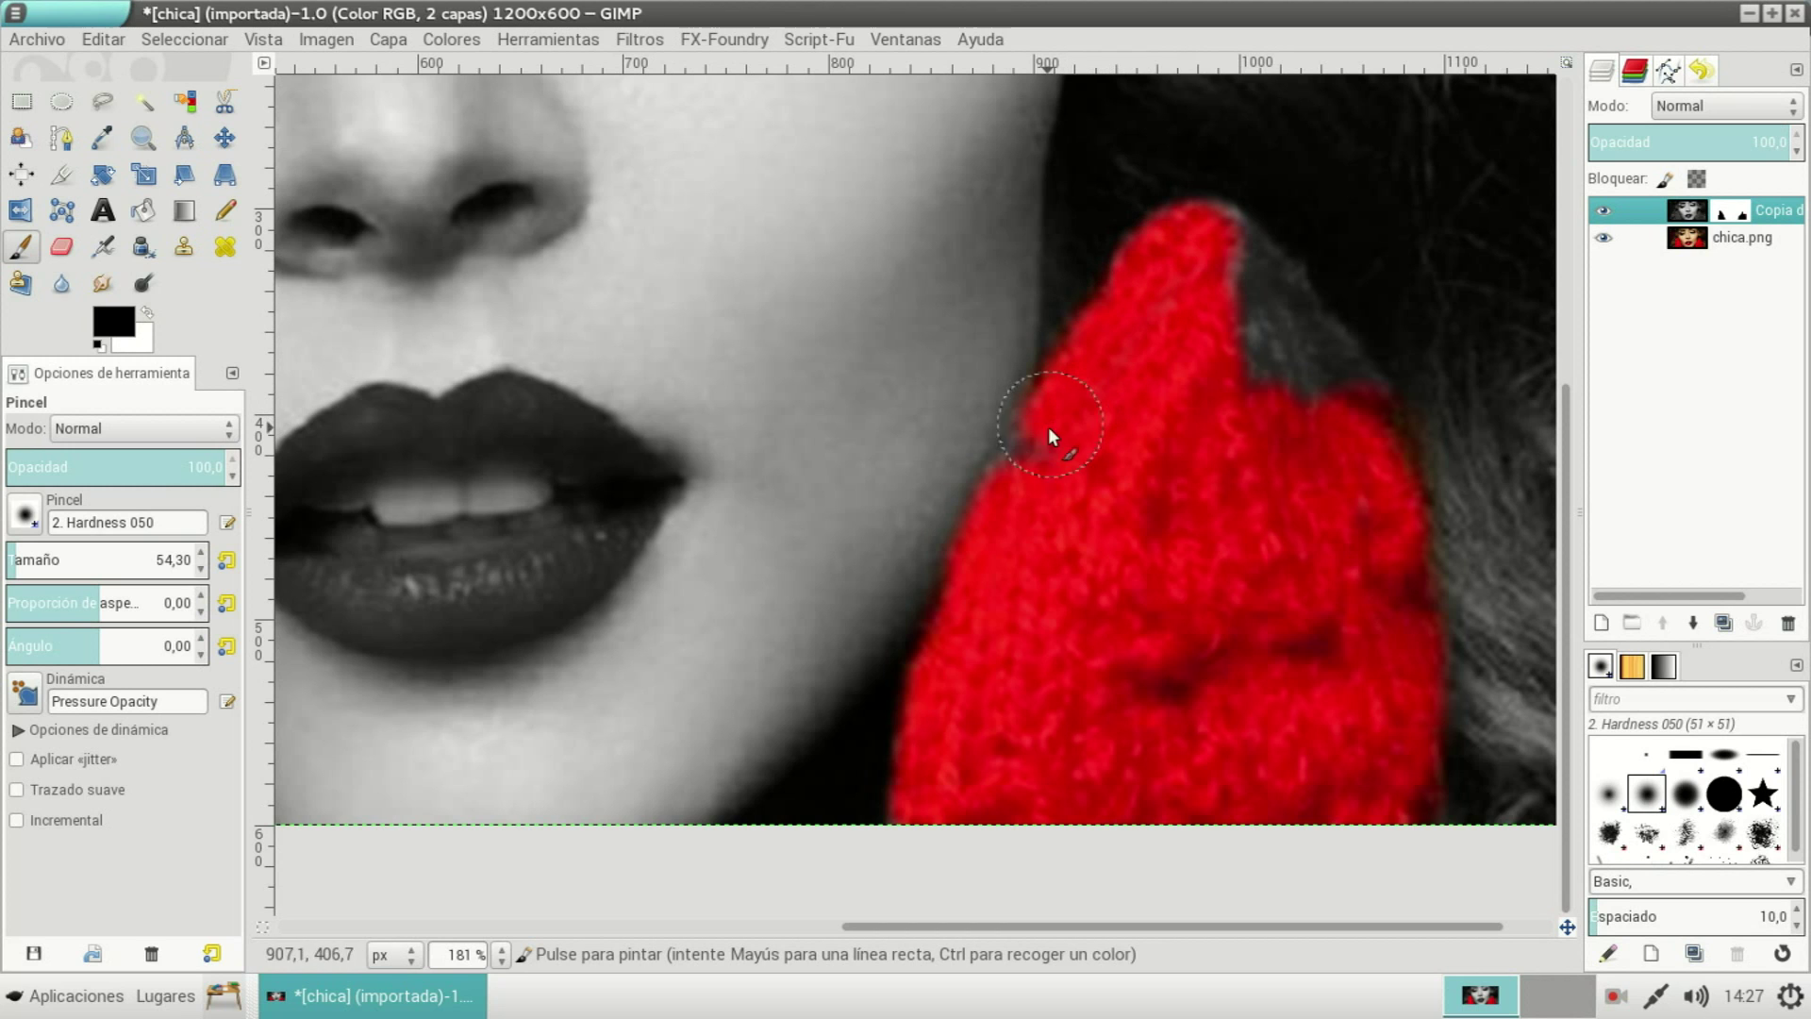
mouse_move(1115, 500)
mouse_down()
mouse_move(1247, 308)
mouse_move(1220, 234)
mouse_move(1361, 407)
mouse_move(1293, 371)
mouse_up()
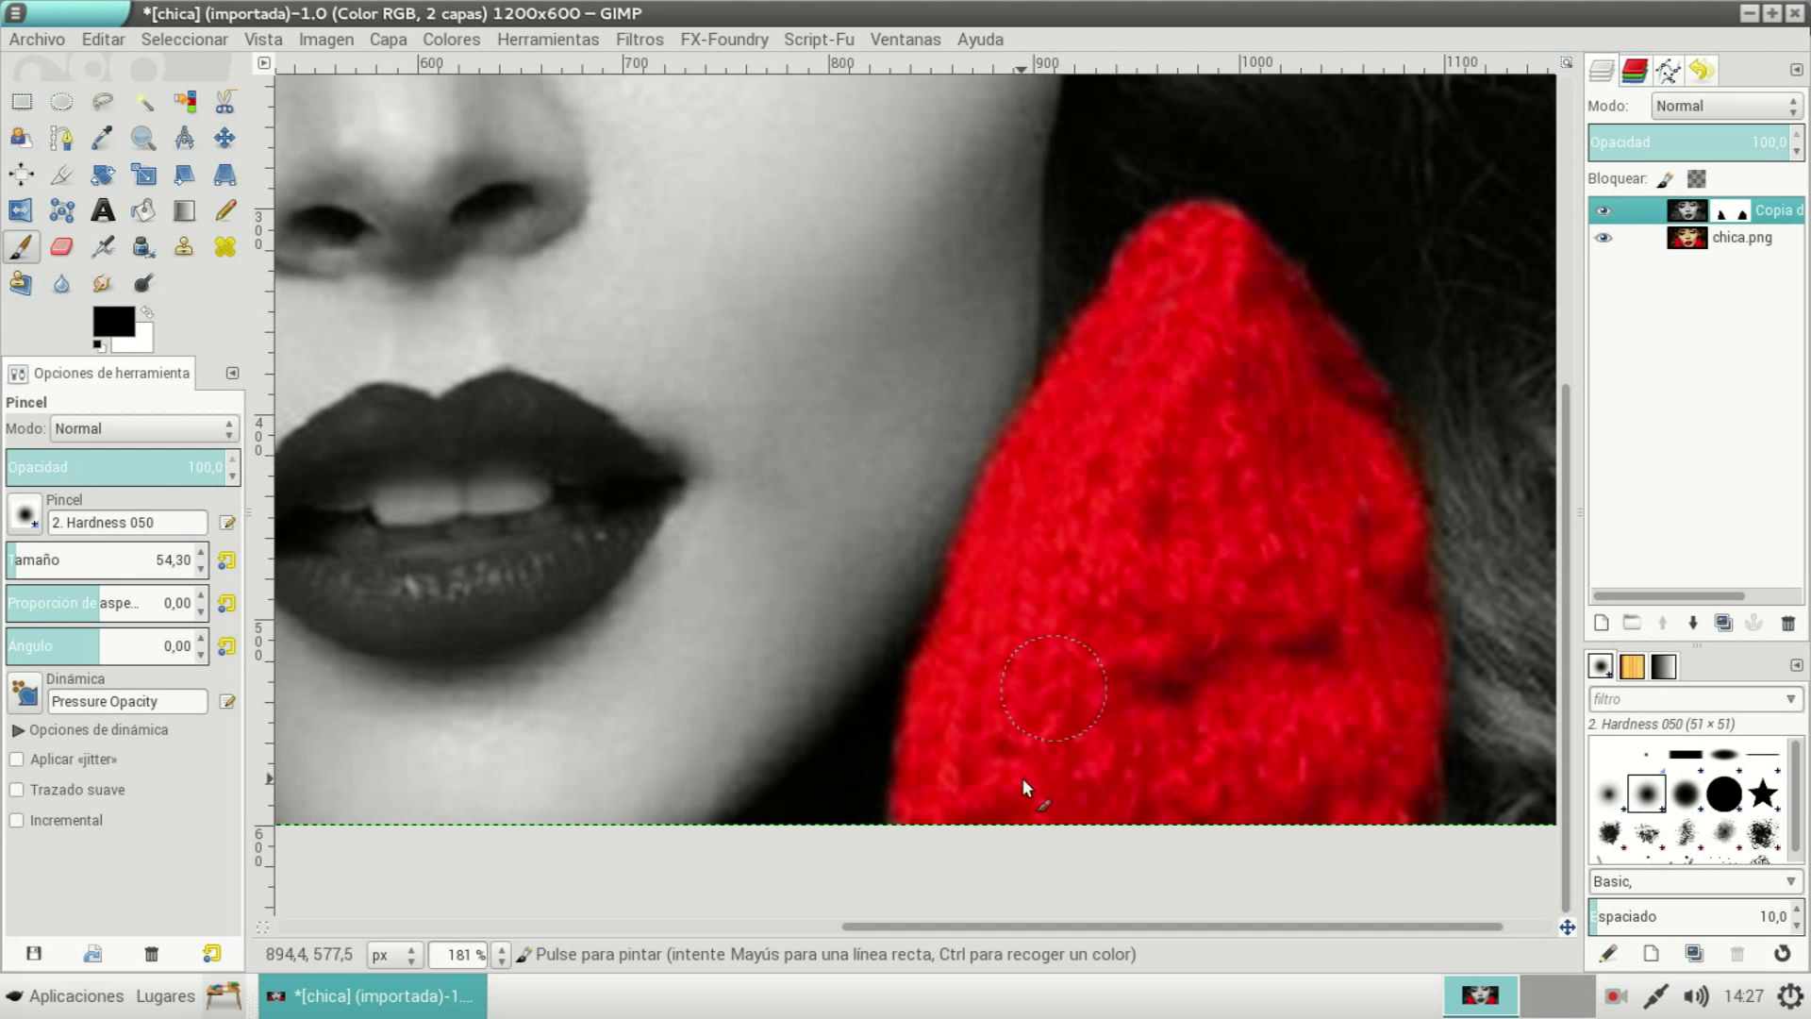
drag(1072, 926, 866, 929)
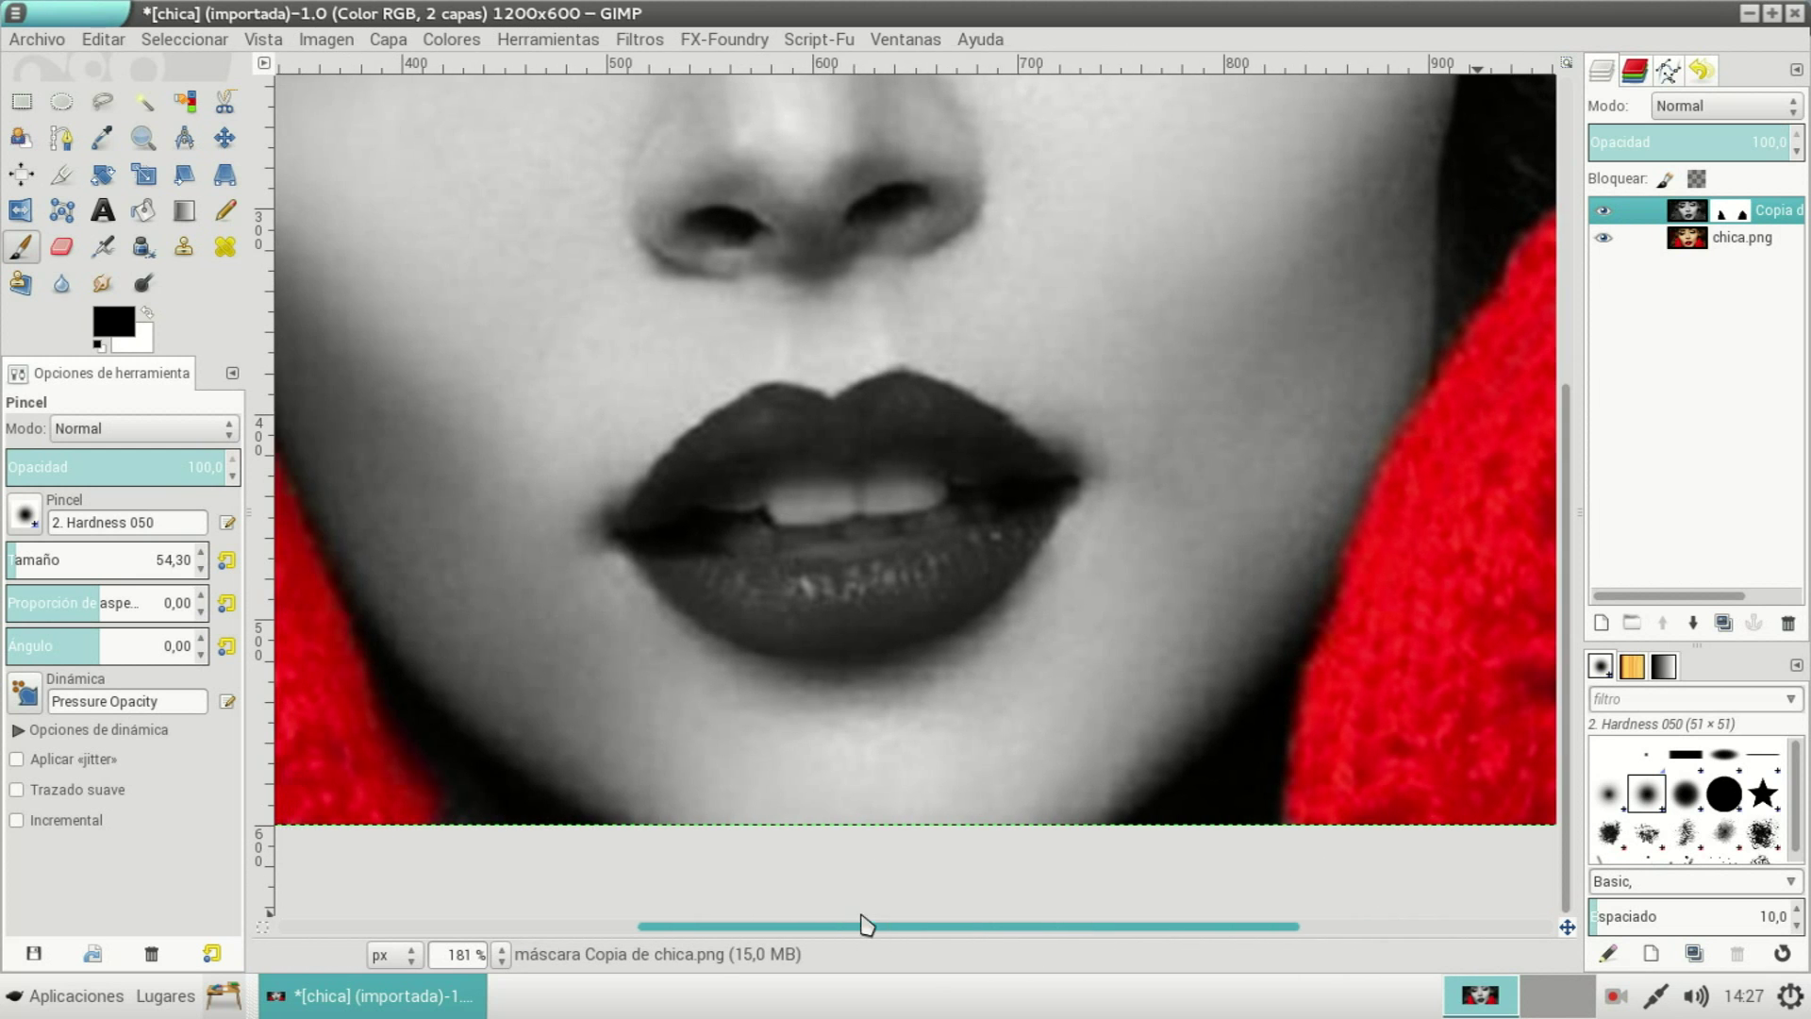
- Start revealing red on the lower lip and shrink the brush to 23.30
mouse_move(821, 604)
mouse_down()
mouse_move(851, 603)
mouse_move(834, 627)
mouse_move(800, 595)
mouse_move(914, 598)
mouse_move(823, 640)
mouse_move(713, 587)
mouse_move(751, 601)
mouse_up()
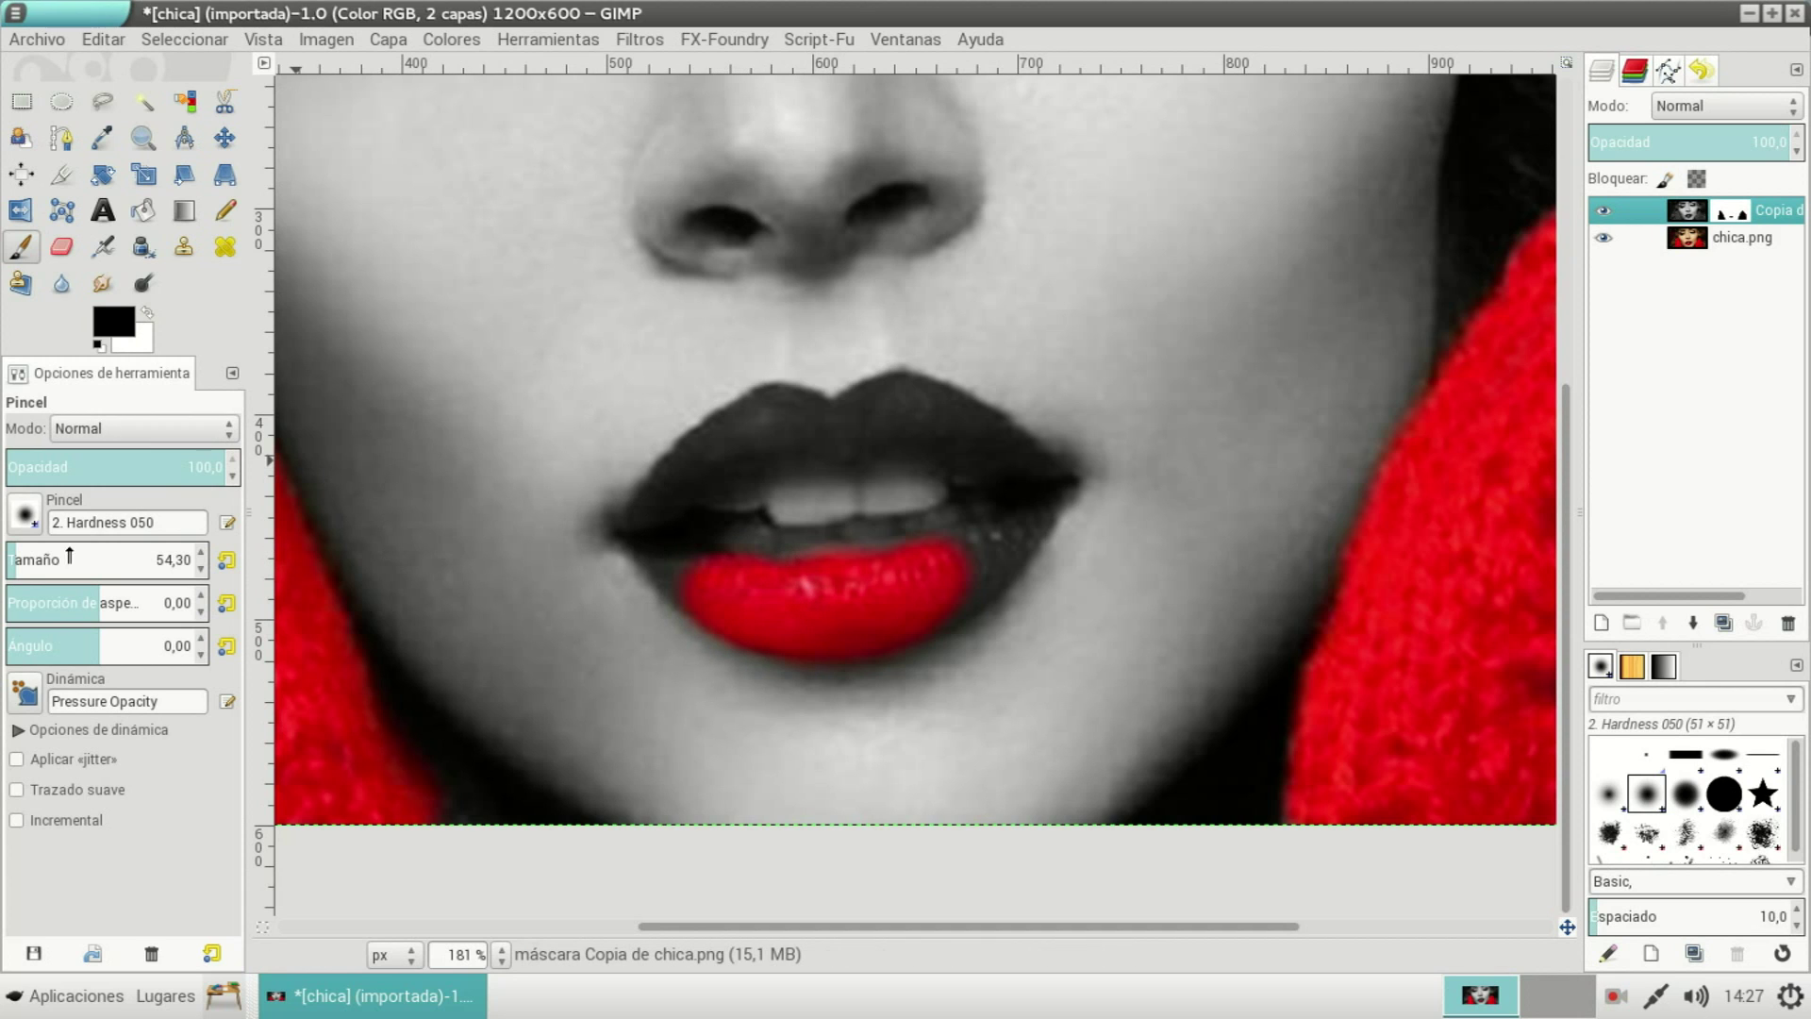
click(201, 568)
click(201, 568)
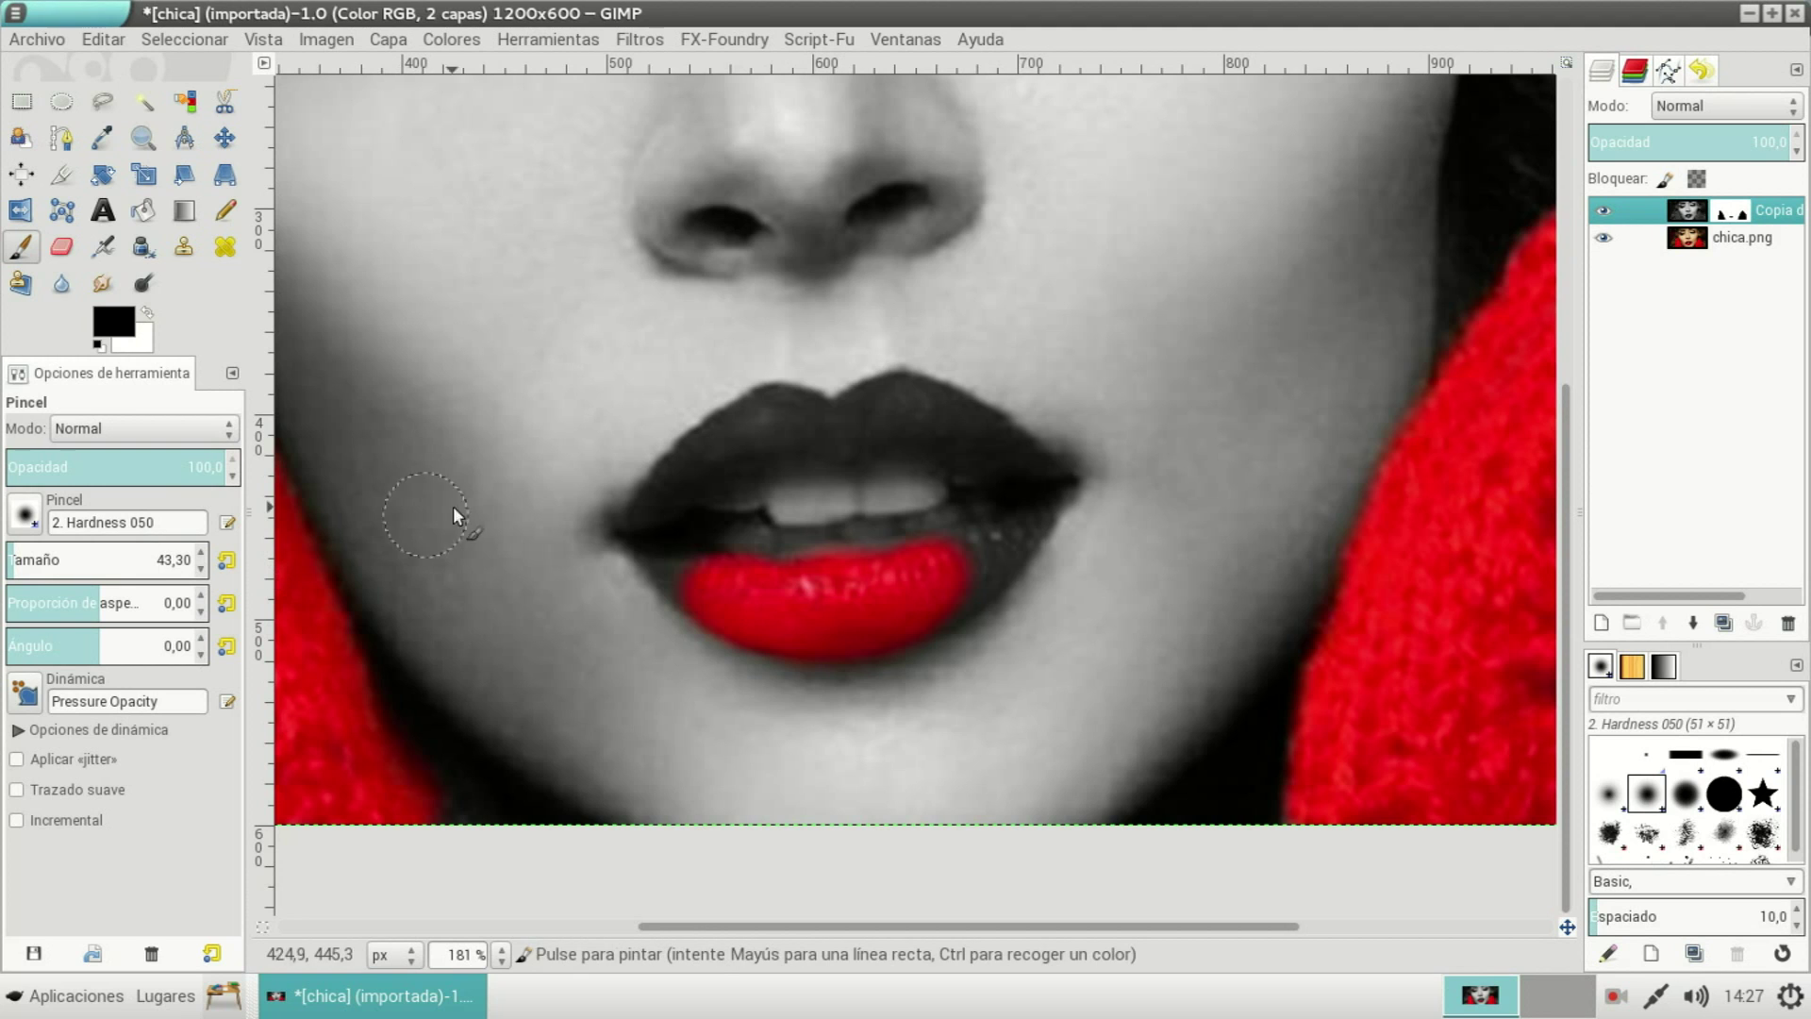
click(201, 568)
click(201, 568)
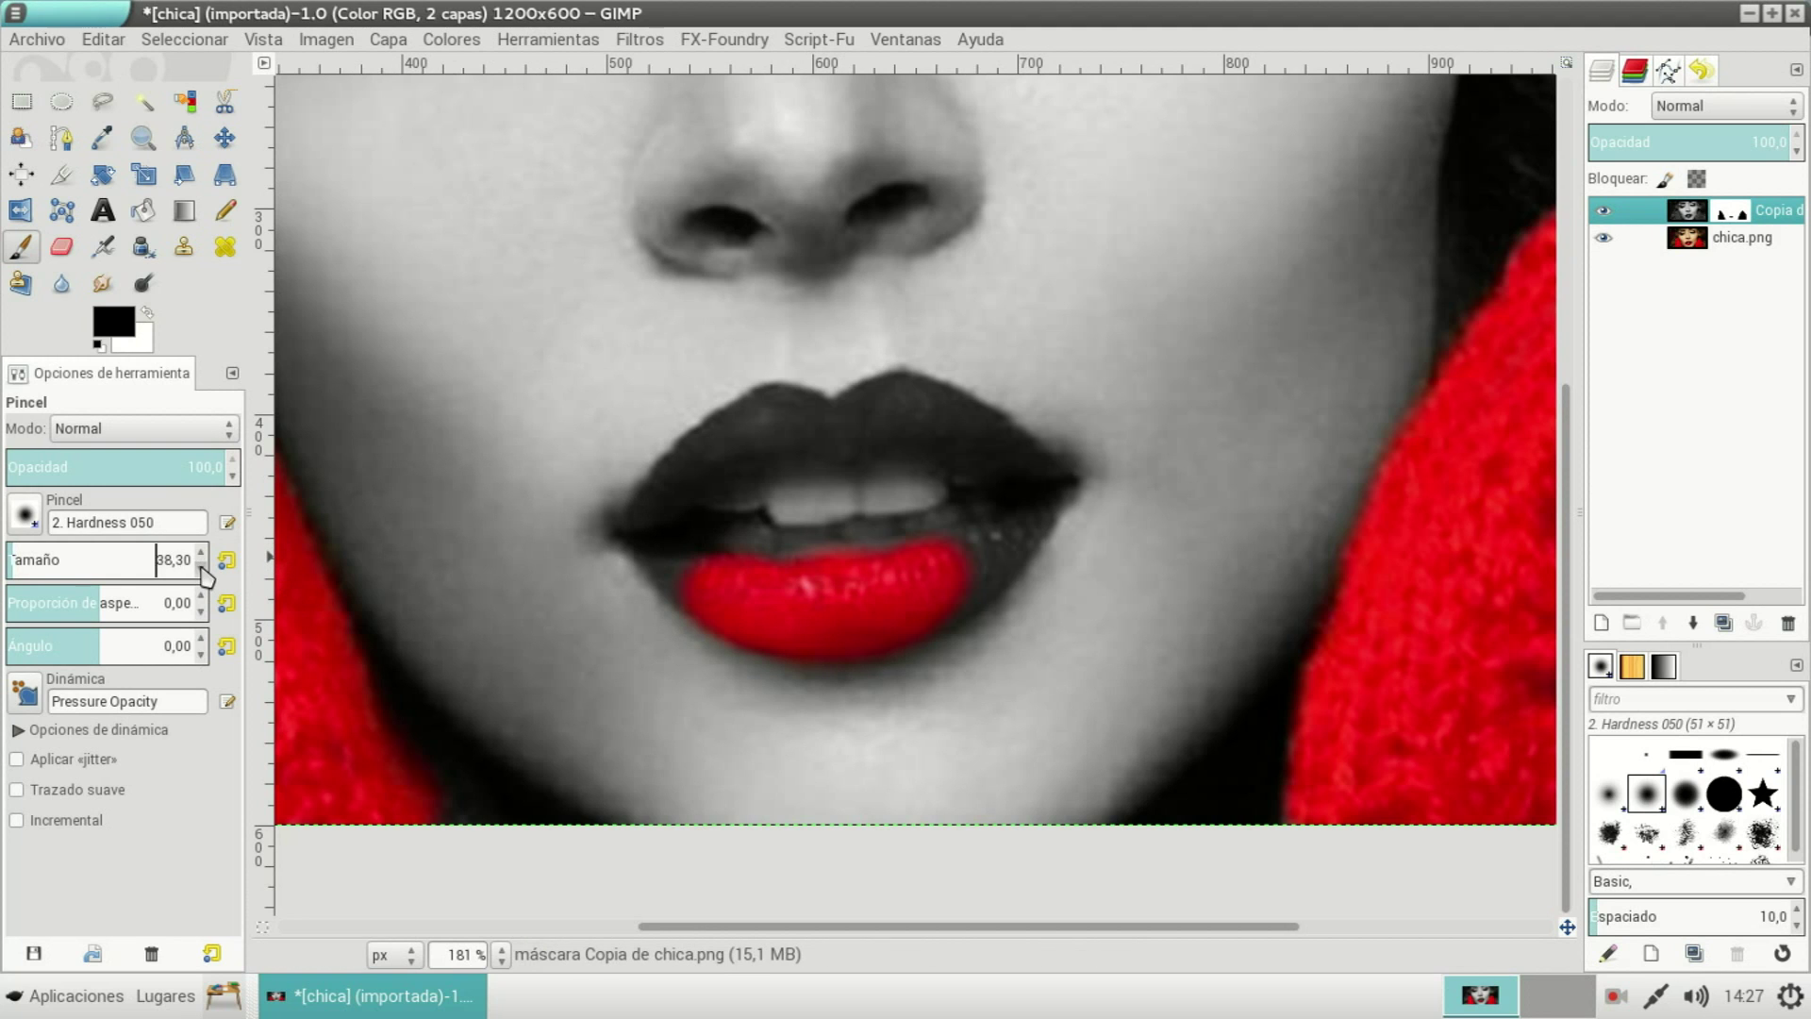
- Paint the lower lip and most of the upper lip red on the mask
mouse_move(669, 566)
mouse_down()
mouse_move(689, 586)
mouse_move(630, 528)
mouse_move(662, 501)
mouse_up()
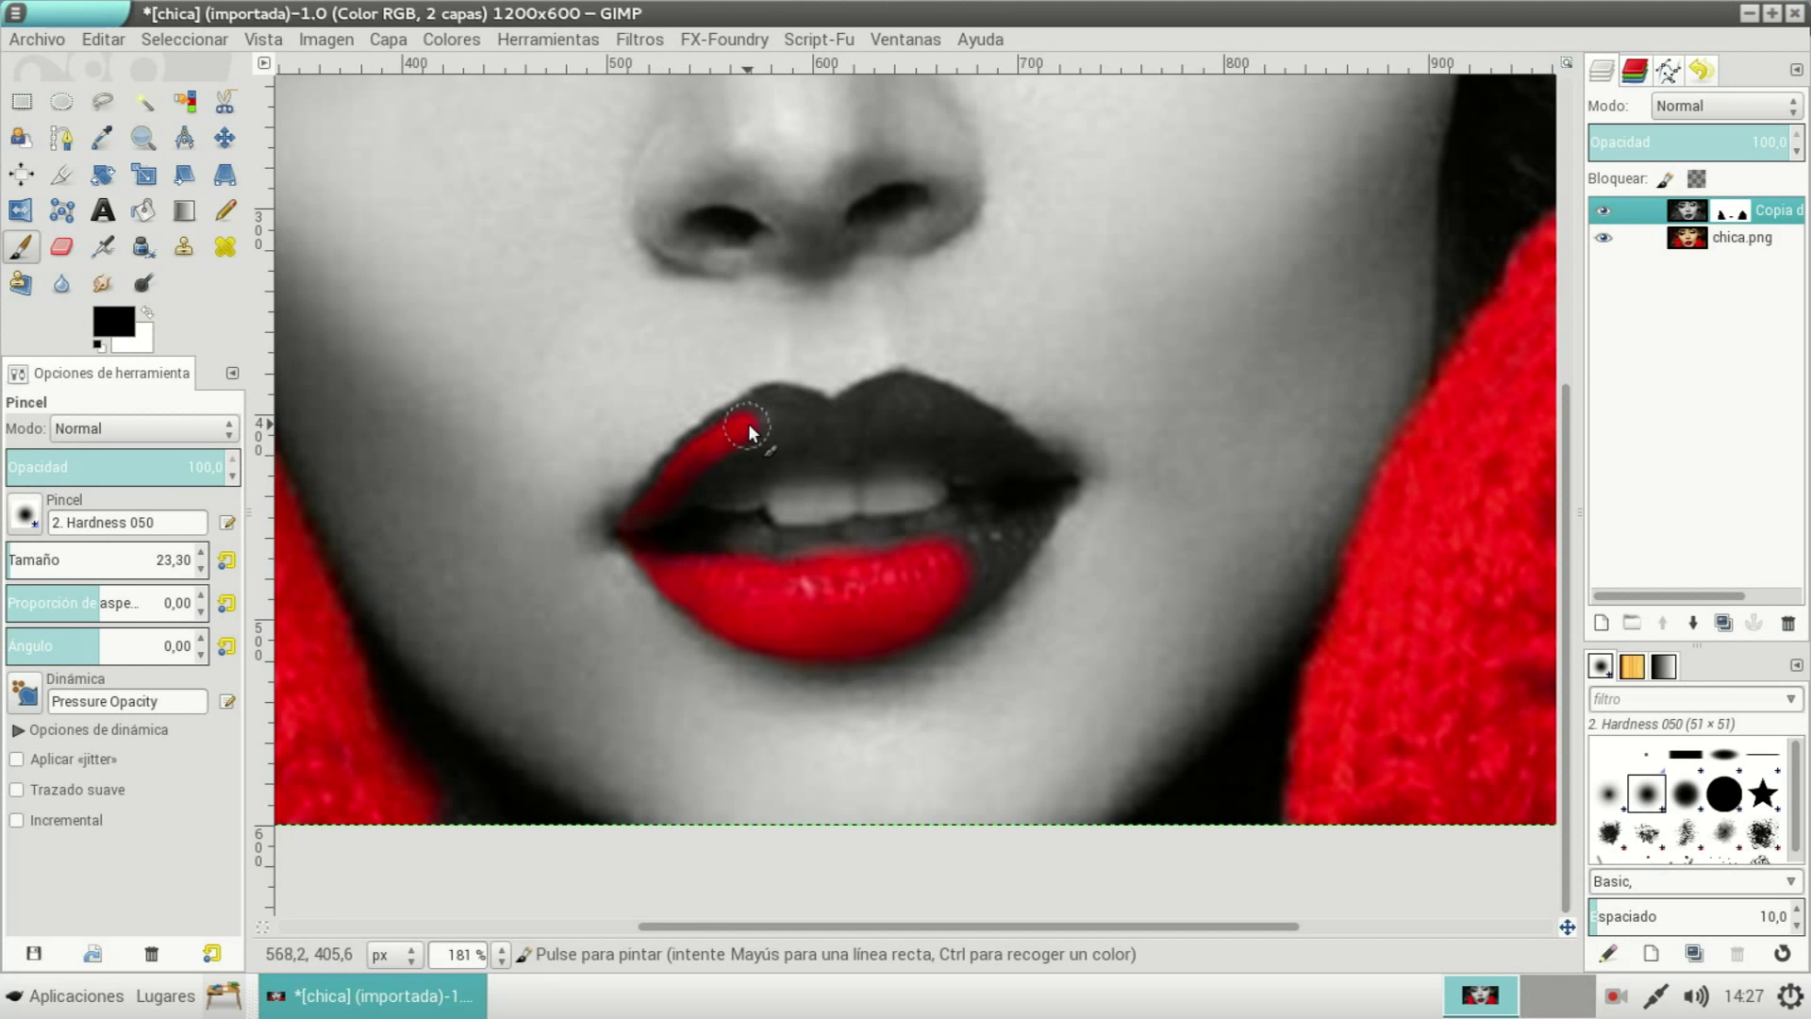
mouse_move(770, 398)
mouse_down()
mouse_move(682, 449)
mouse_move(628, 536)
mouse_up()
mouse_move(770, 421)
mouse_down()
mouse_move(892, 387)
mouse_move(700, 478)
mouse_move(875, 433)
mouse_move(1035, 466)
mouse_move(1016, 443)
mouse_move(1034, 283)
mouse_move(1034, 381)
mouse_up()
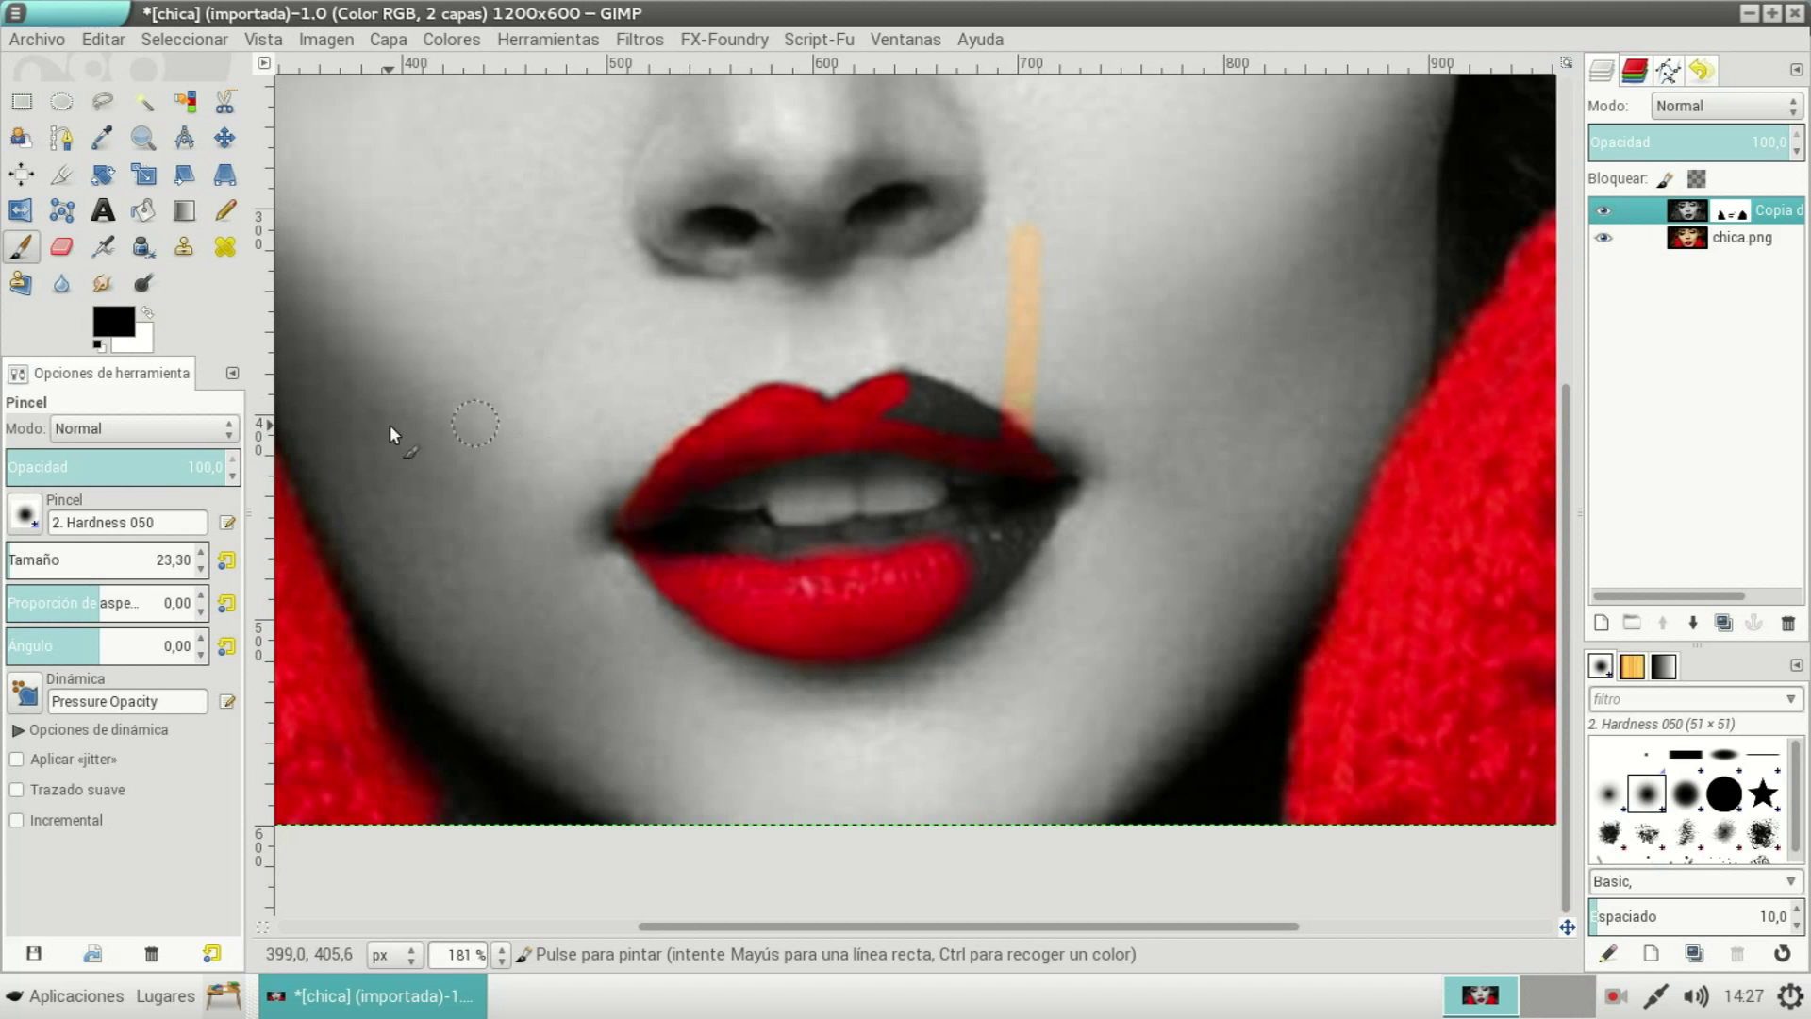
- Paint white over the stray streak above the mouth, then black over the remaining grey lip areas
click(148, 313)
drag(1012, 252, 1049, 431)
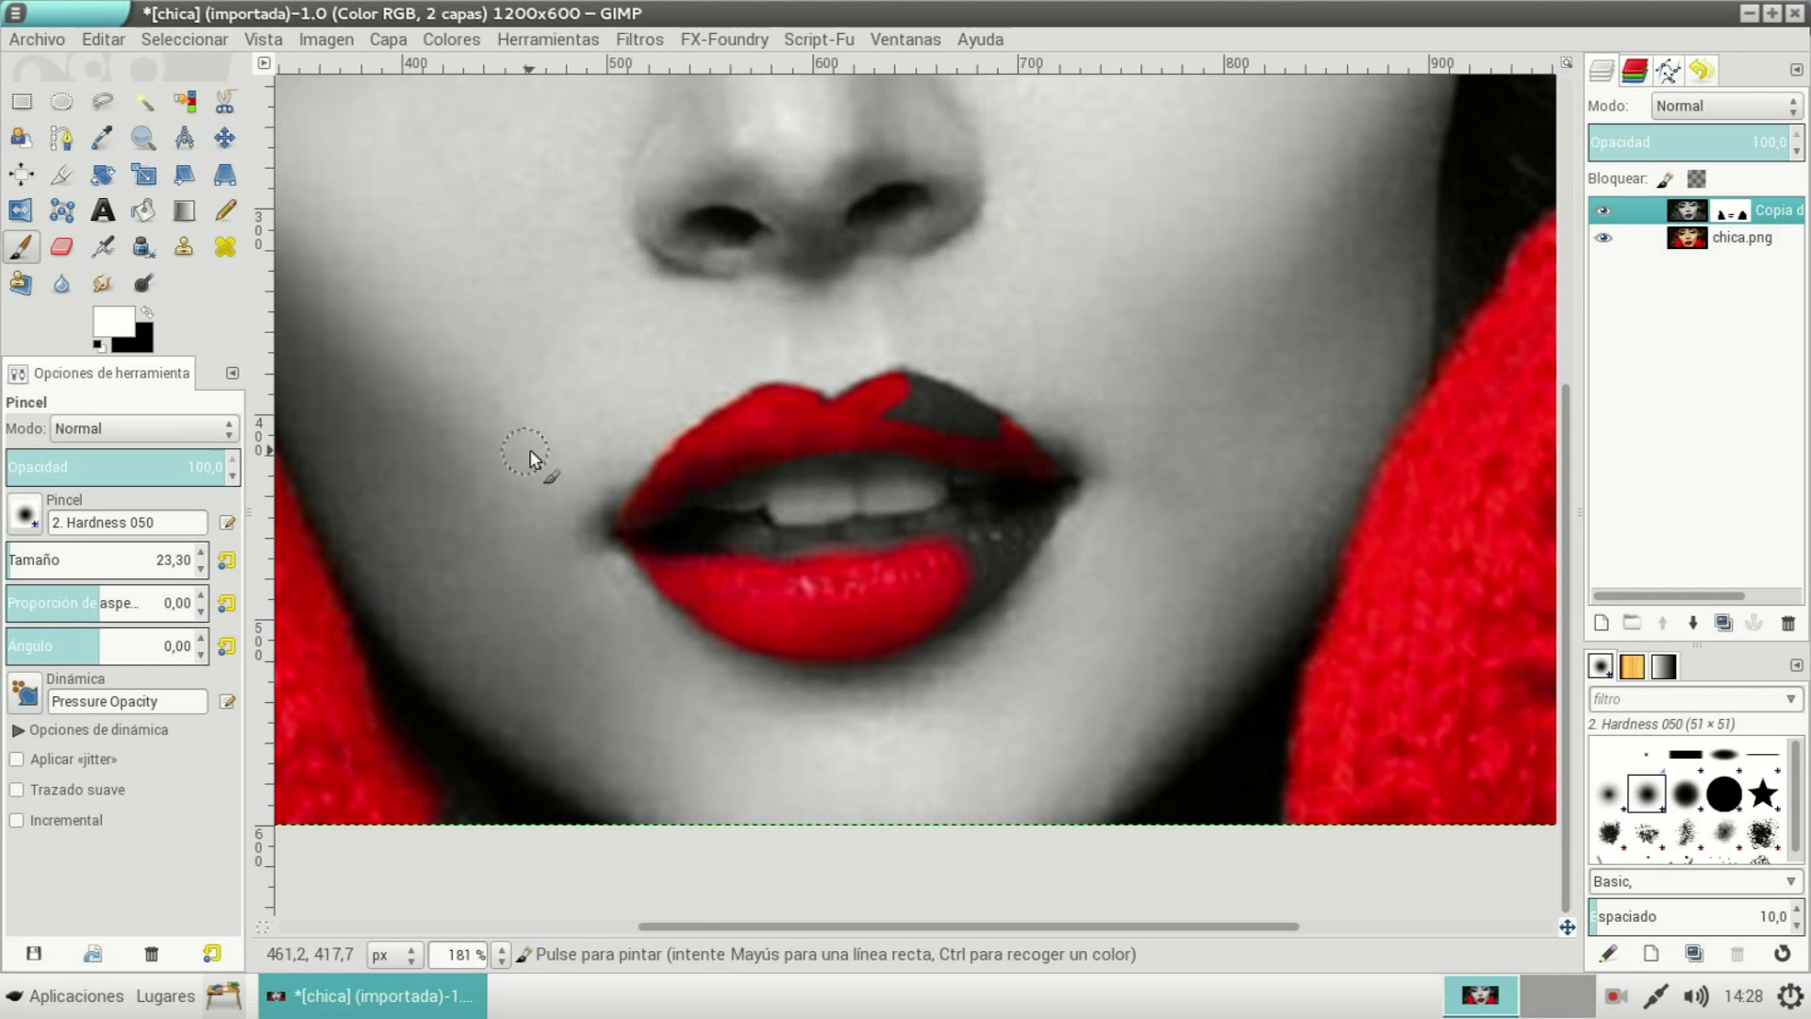
click(148, 313)
mouse_move(972, 562)
mouse_down()
mouse_move(1055, 495)
mouse_move(987, 579)
mouse_up()
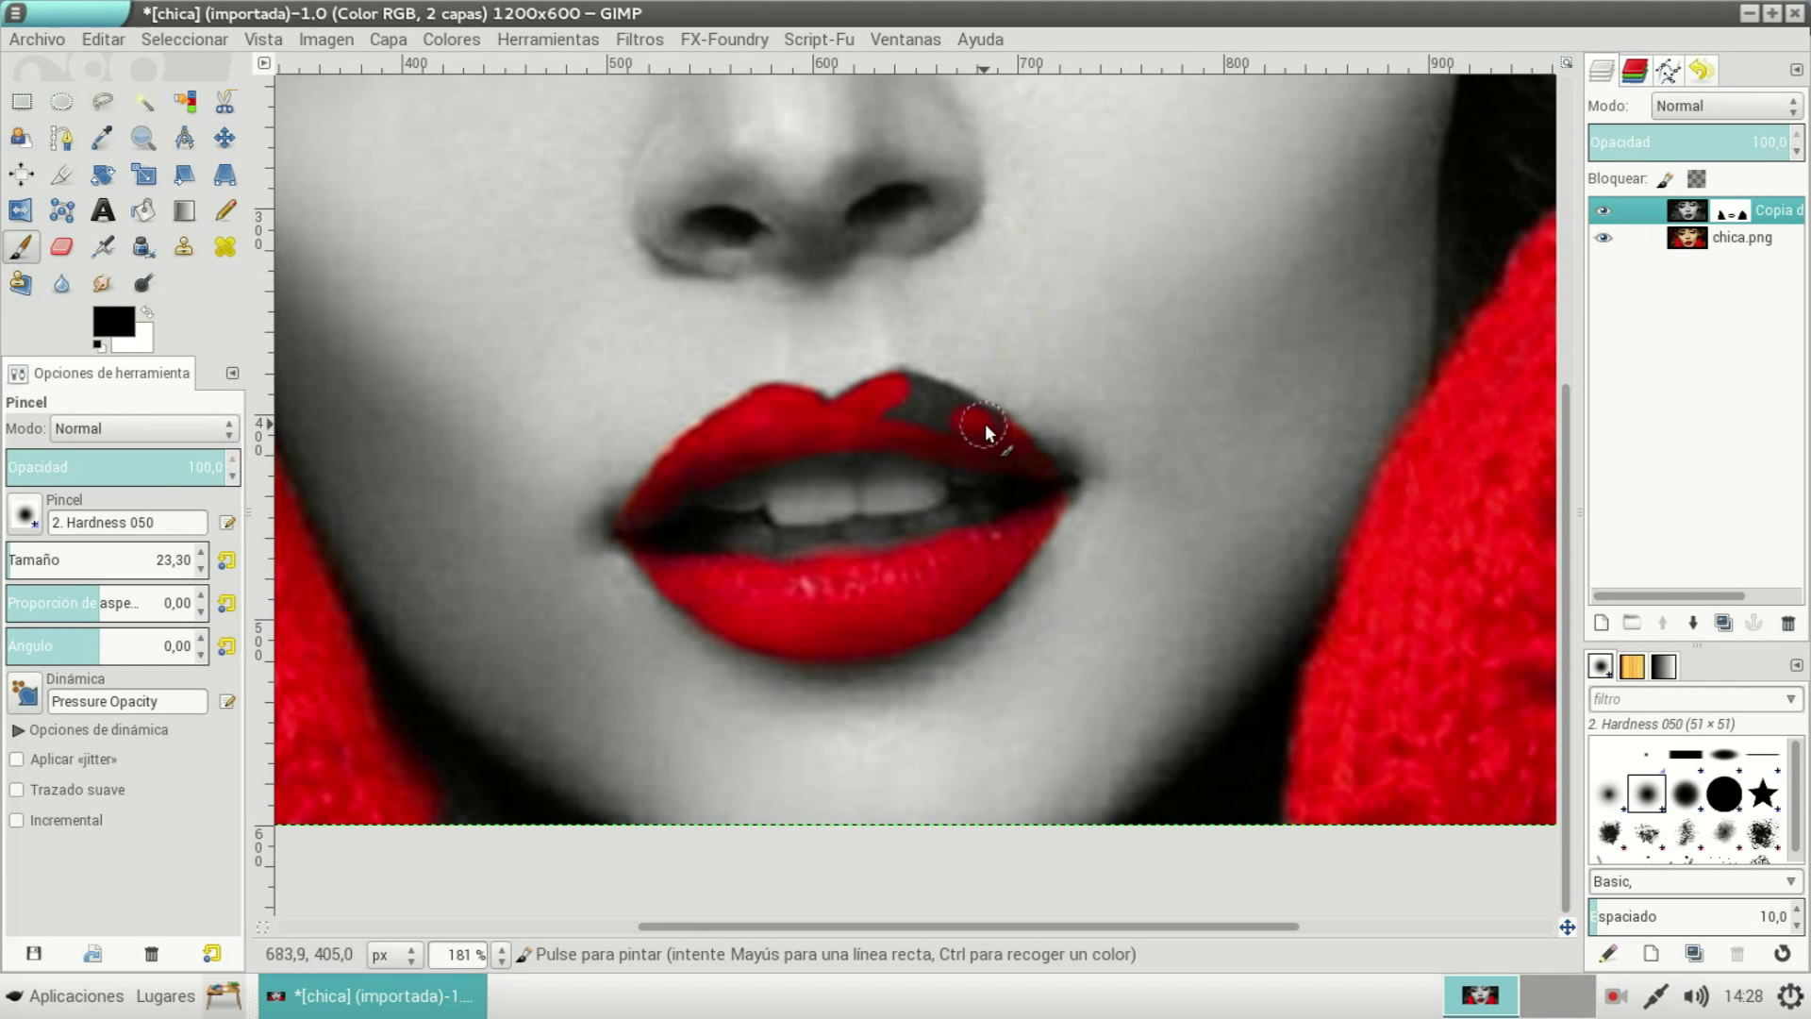
mouse_move(989, 426)
mouse_down()
mouse_move(923, 392)
mouse_move(892, 404)
mouse_move(941, 427)
mouse_up()
drag(1019, 460, 1058, 500)
- Zoom out to view the whole portrait
click(143, 139)
click(92, 499)
click(709, 518)
click(709, 518)
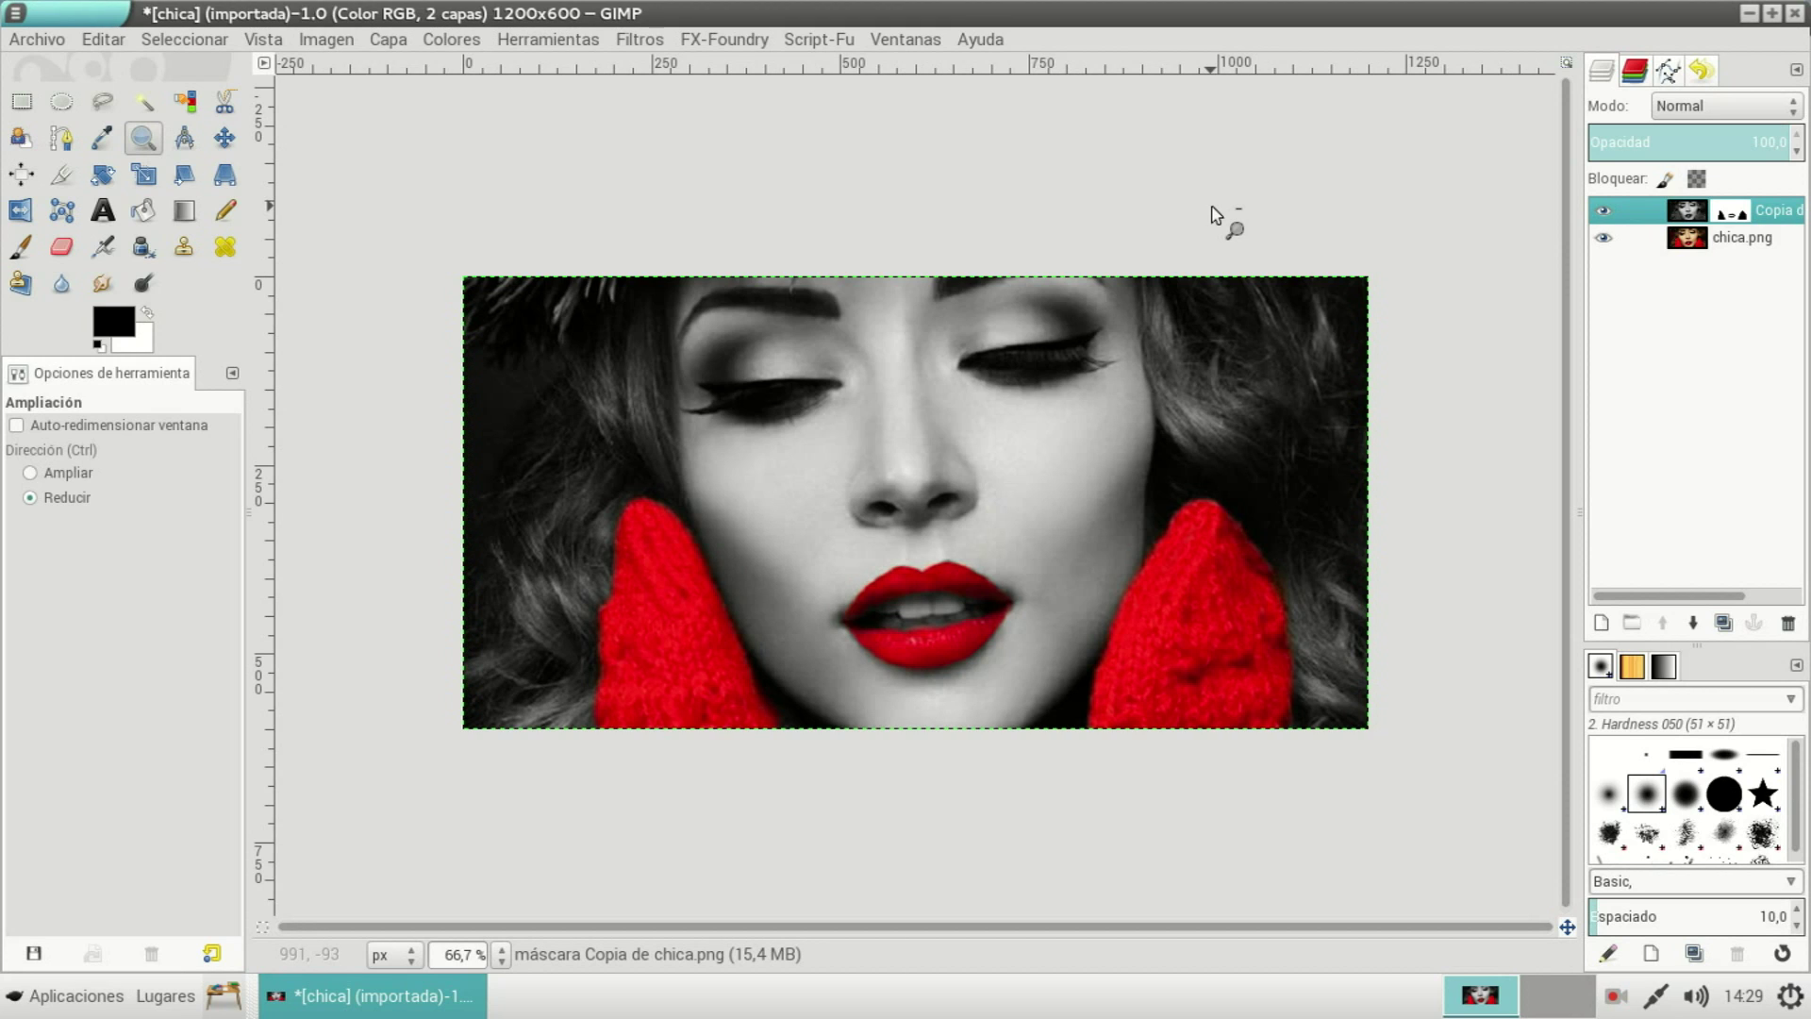
- Apply the layer mask to the grey copy and toggle chica.png visibility to check the result
right_click(1730, 219)
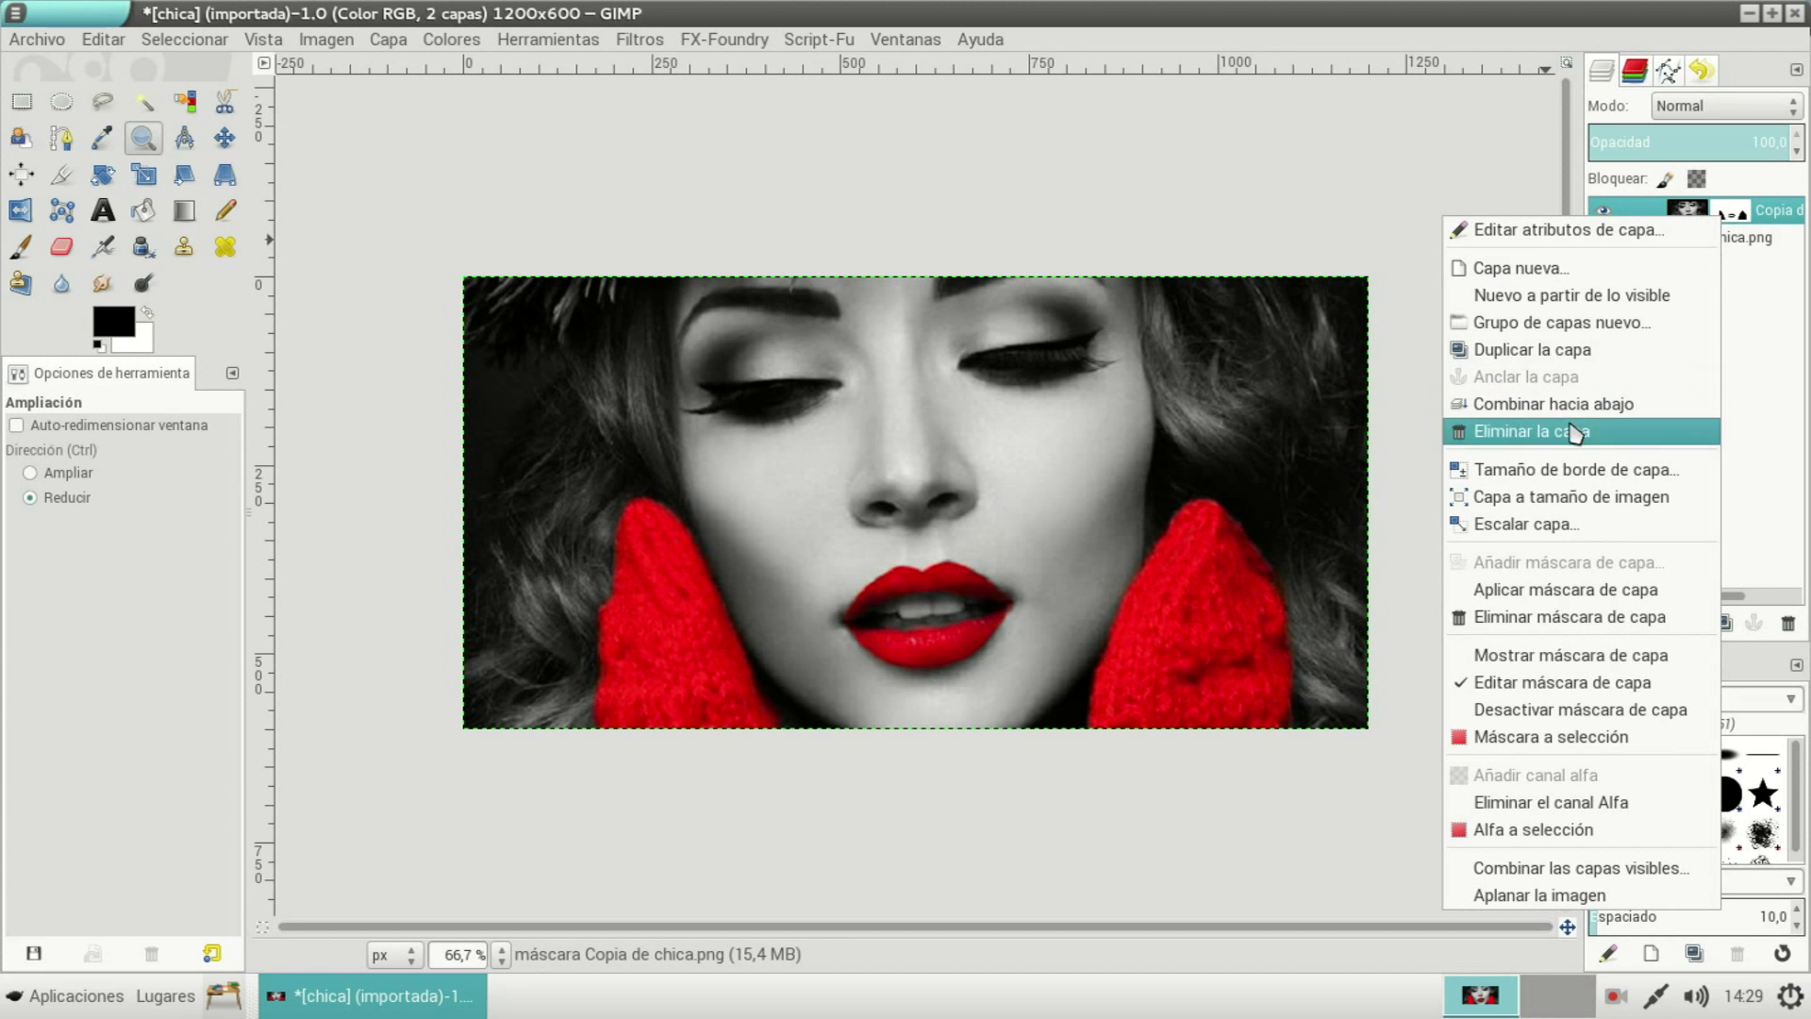
click(1547, 591)
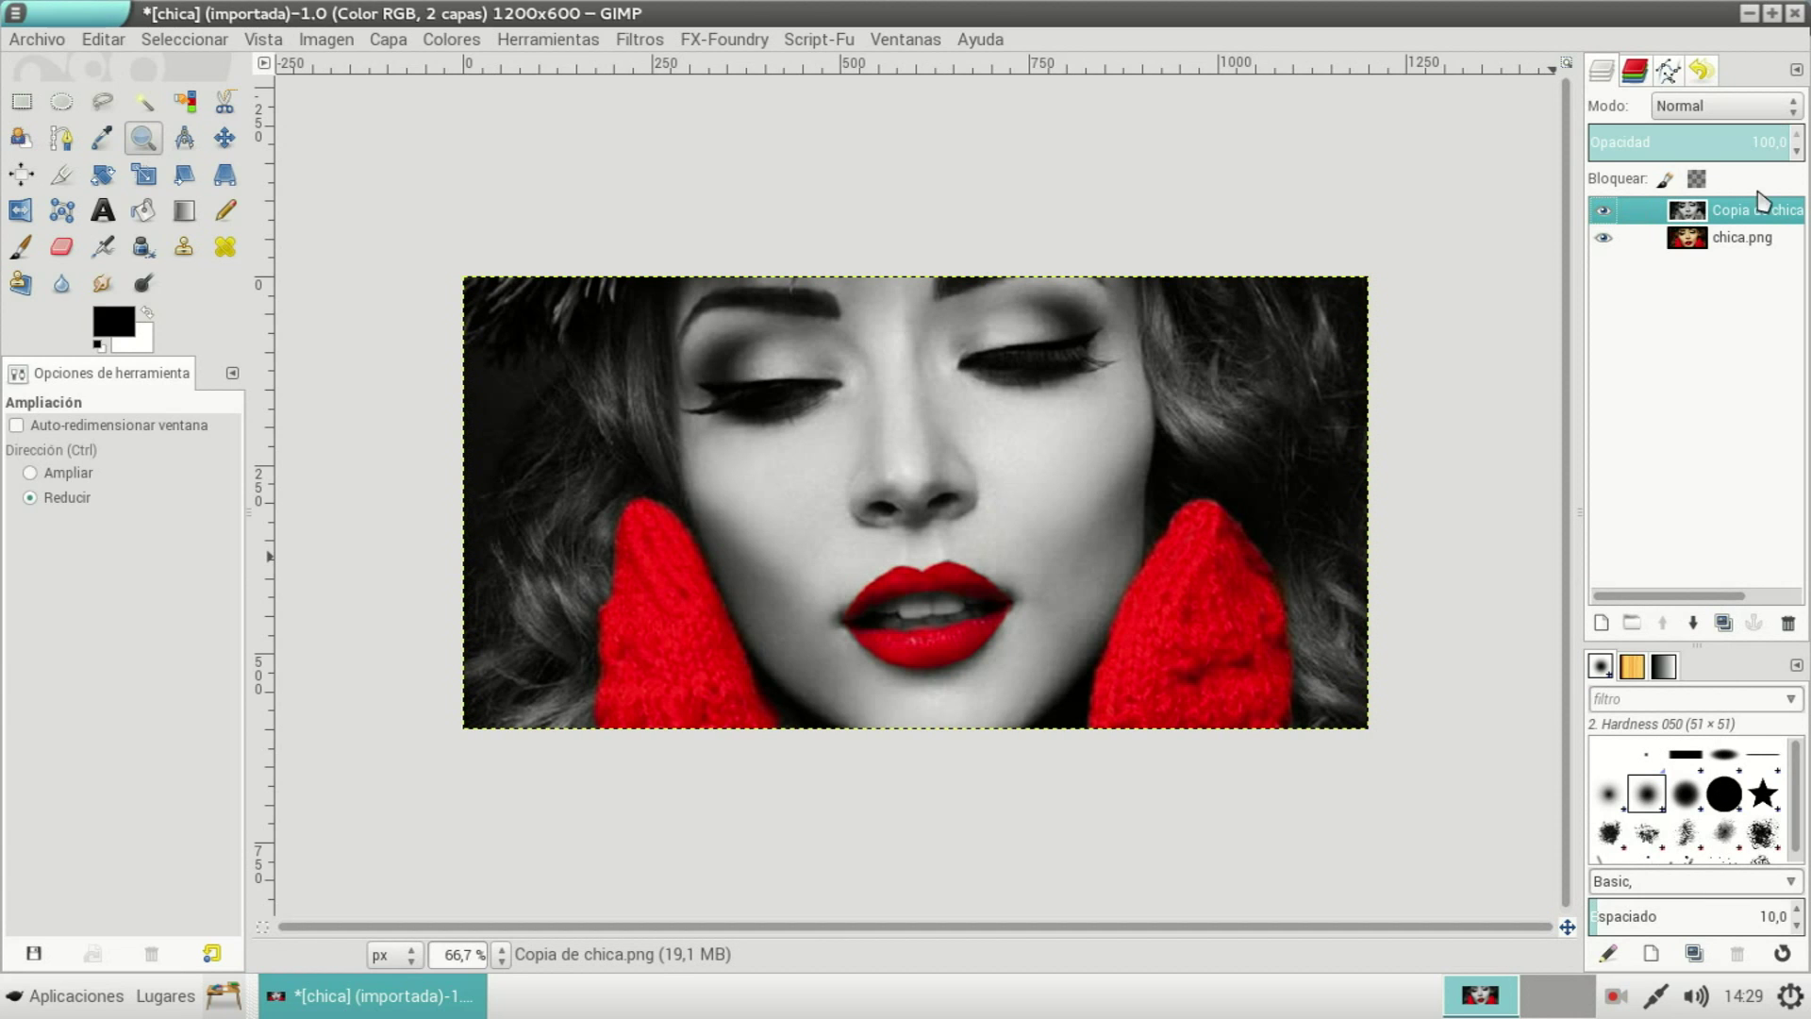
click(1603, 239)
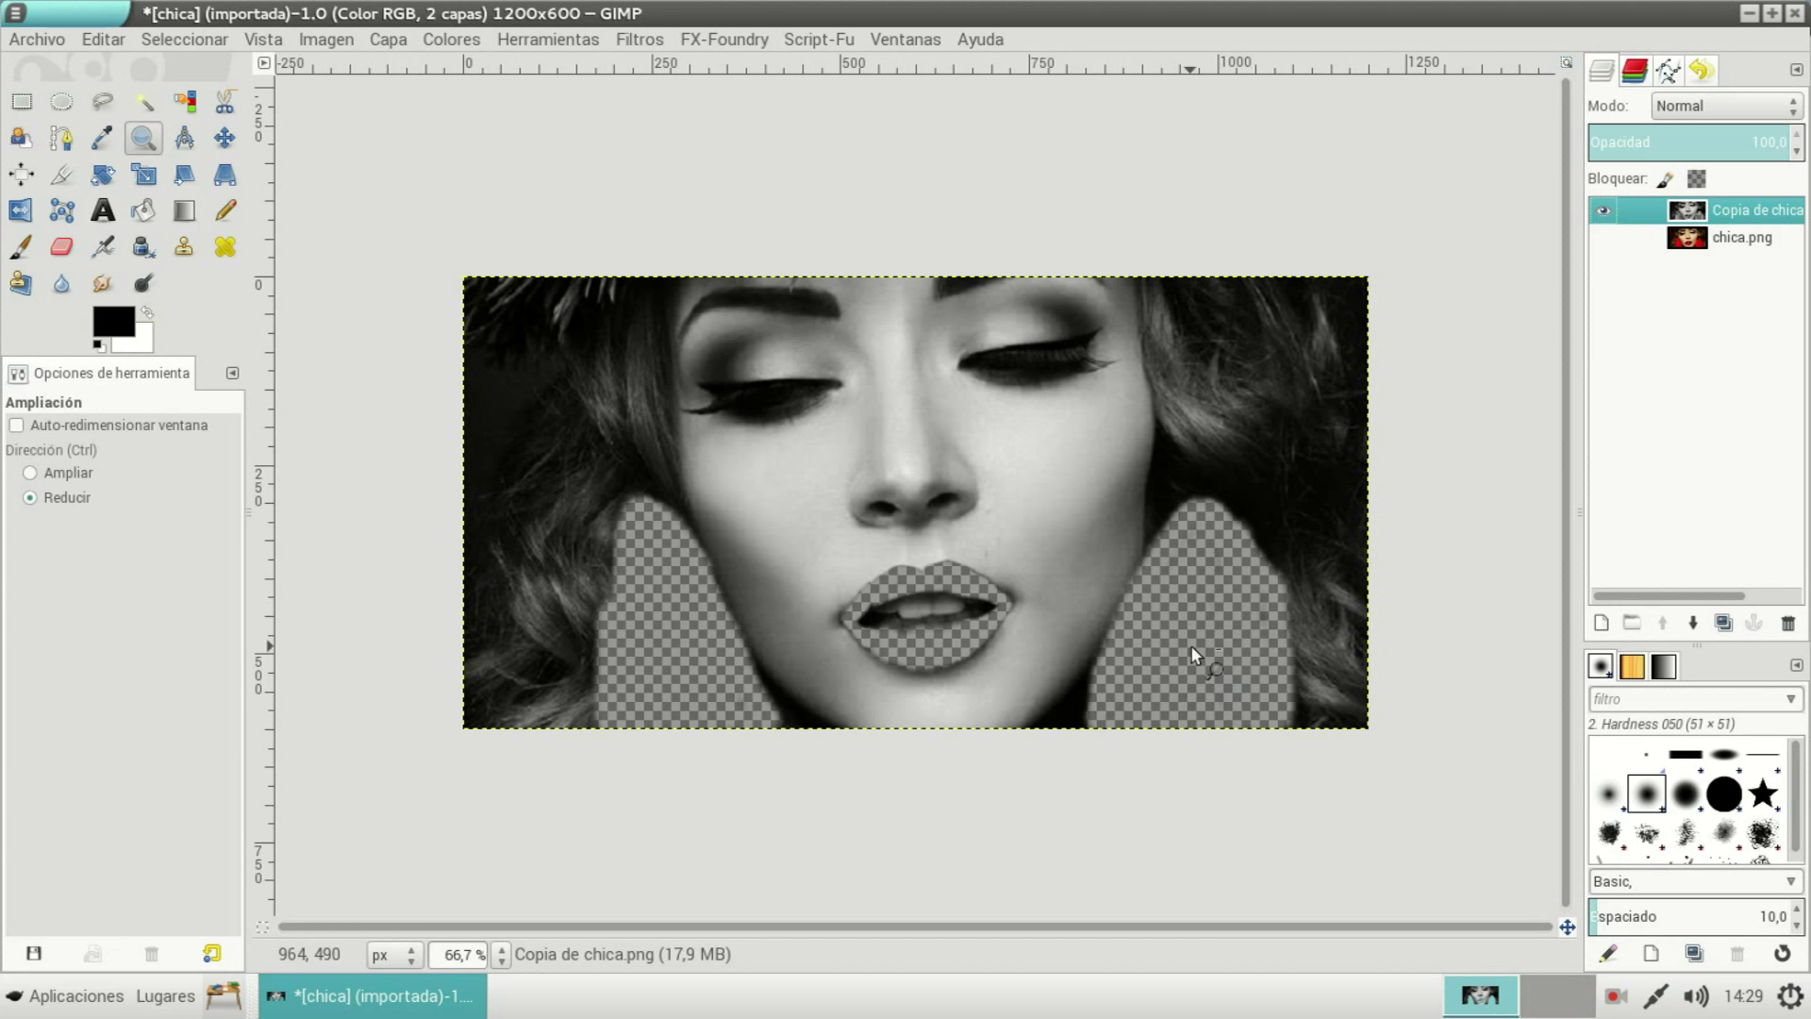
click(1603, 237)
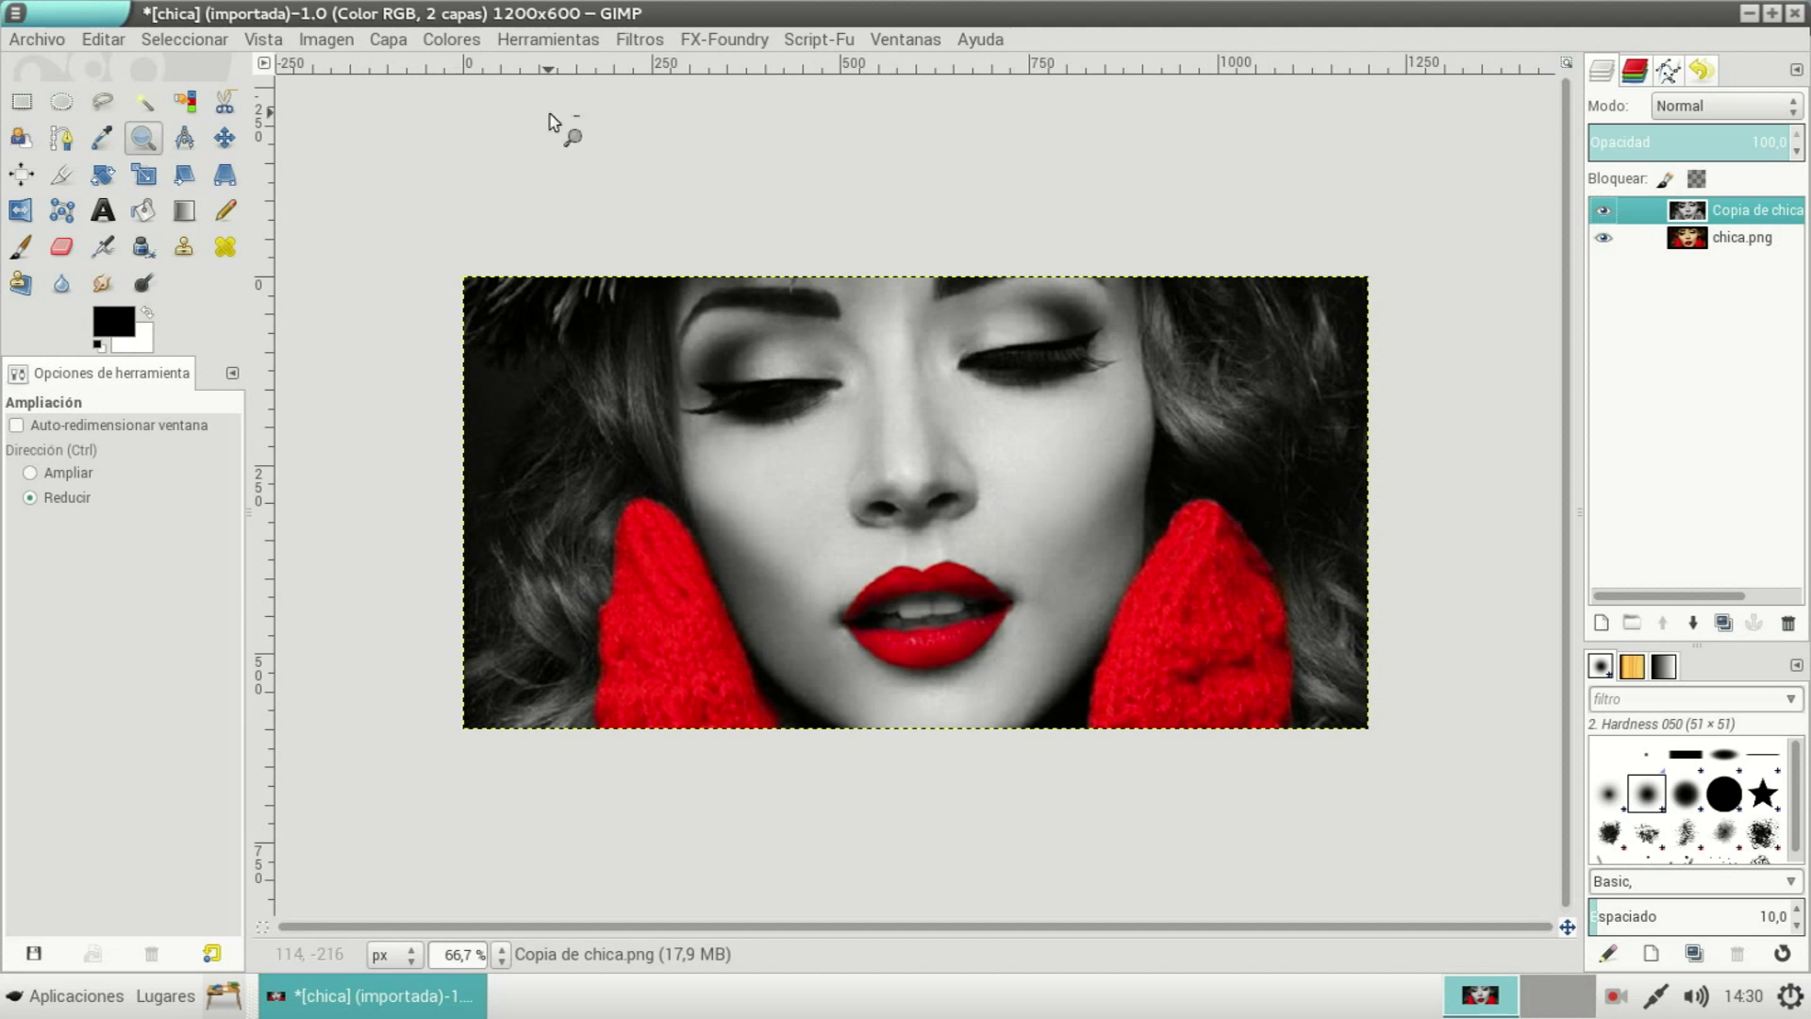
- Open the Fuzzy Border filter and move its dialog off the face
click(636, 39)
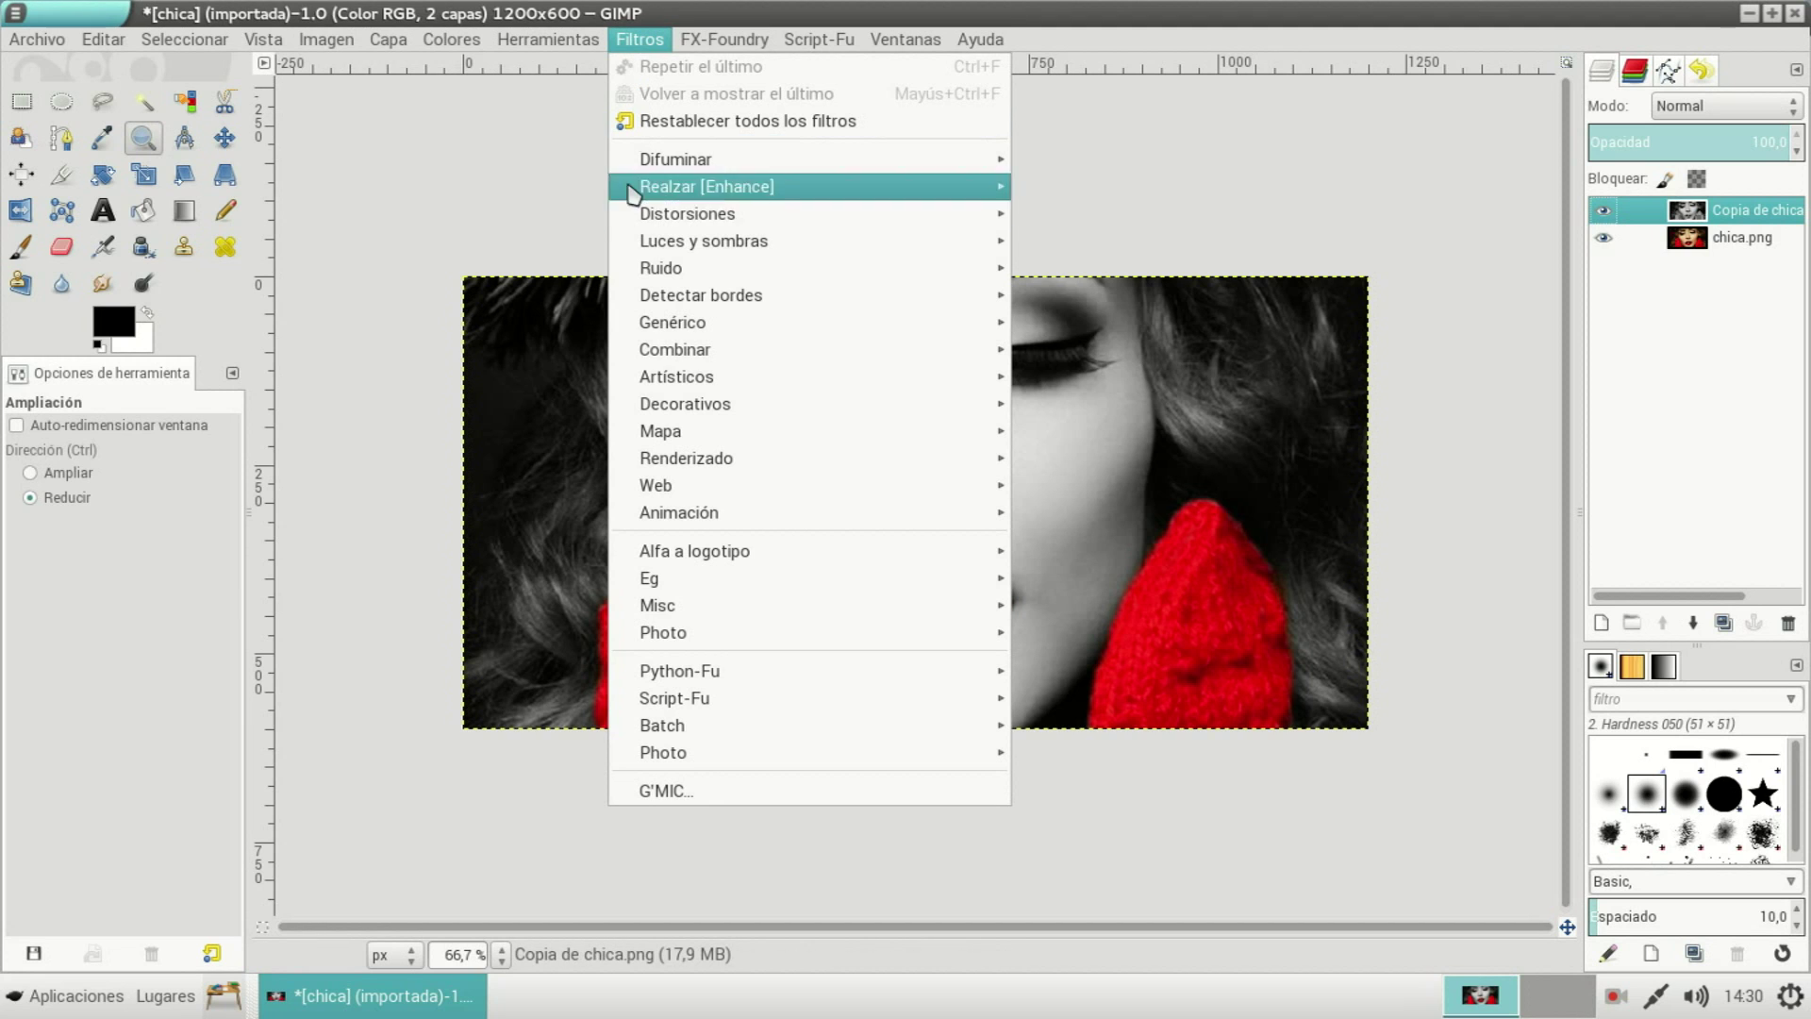
mouse_move(685, 403)
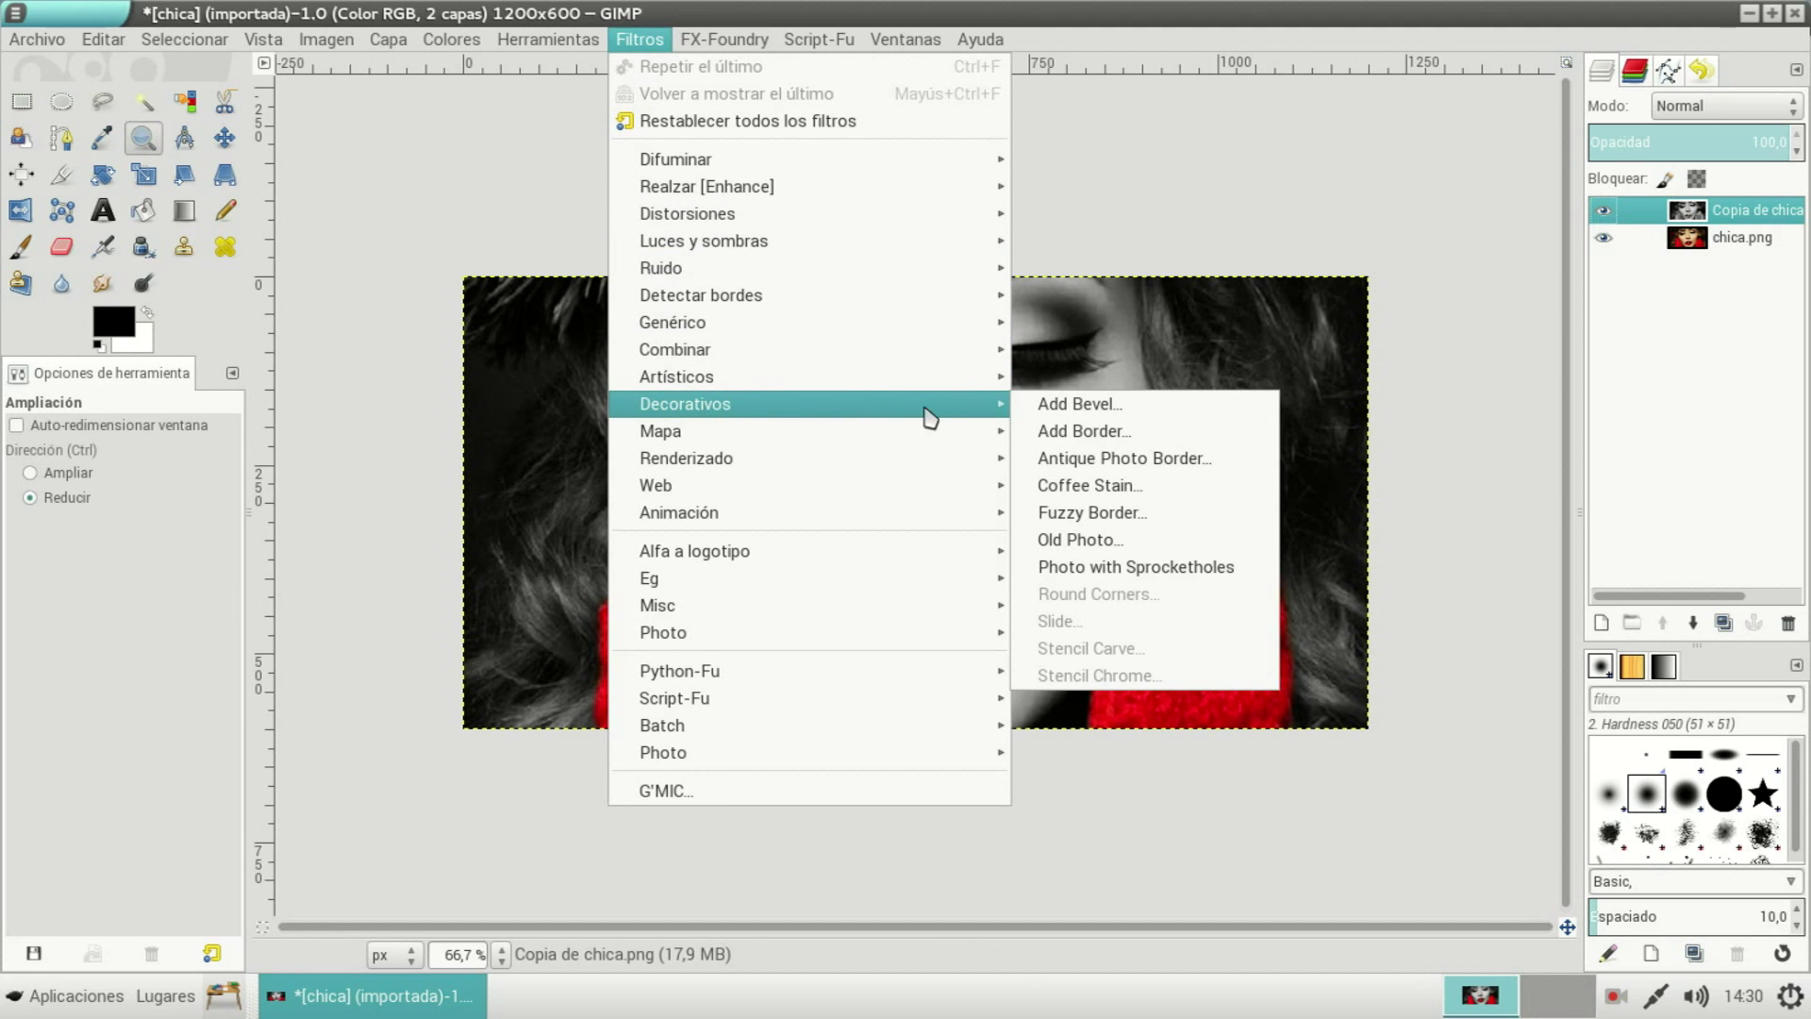
click(1091, 514)
mouse_move(889, 227)
mouse_down()
mouse_move(776, 260)
mouse_move(837, 138)
mouse_move(866, 138)
mouse_up()
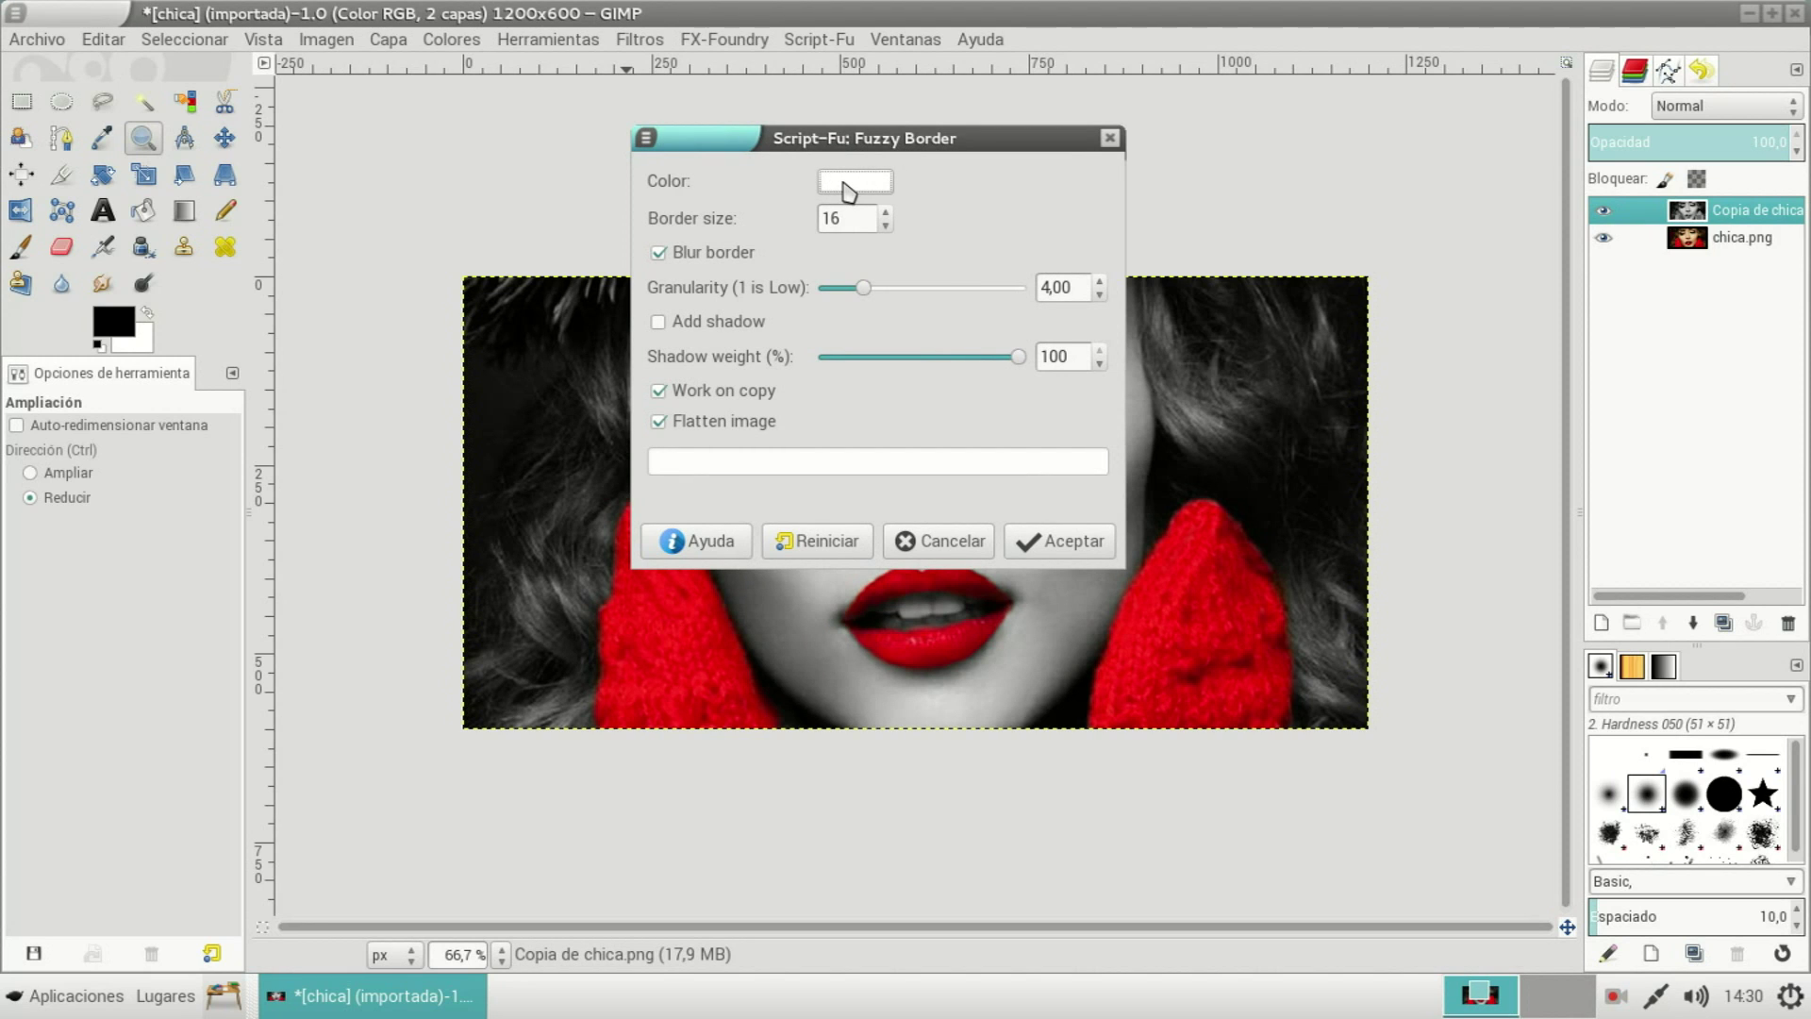
mouse_move(959, 139)
mouse_down()
mouse_move(471, 68)
mouse_move(545, 63)
mouse_up()
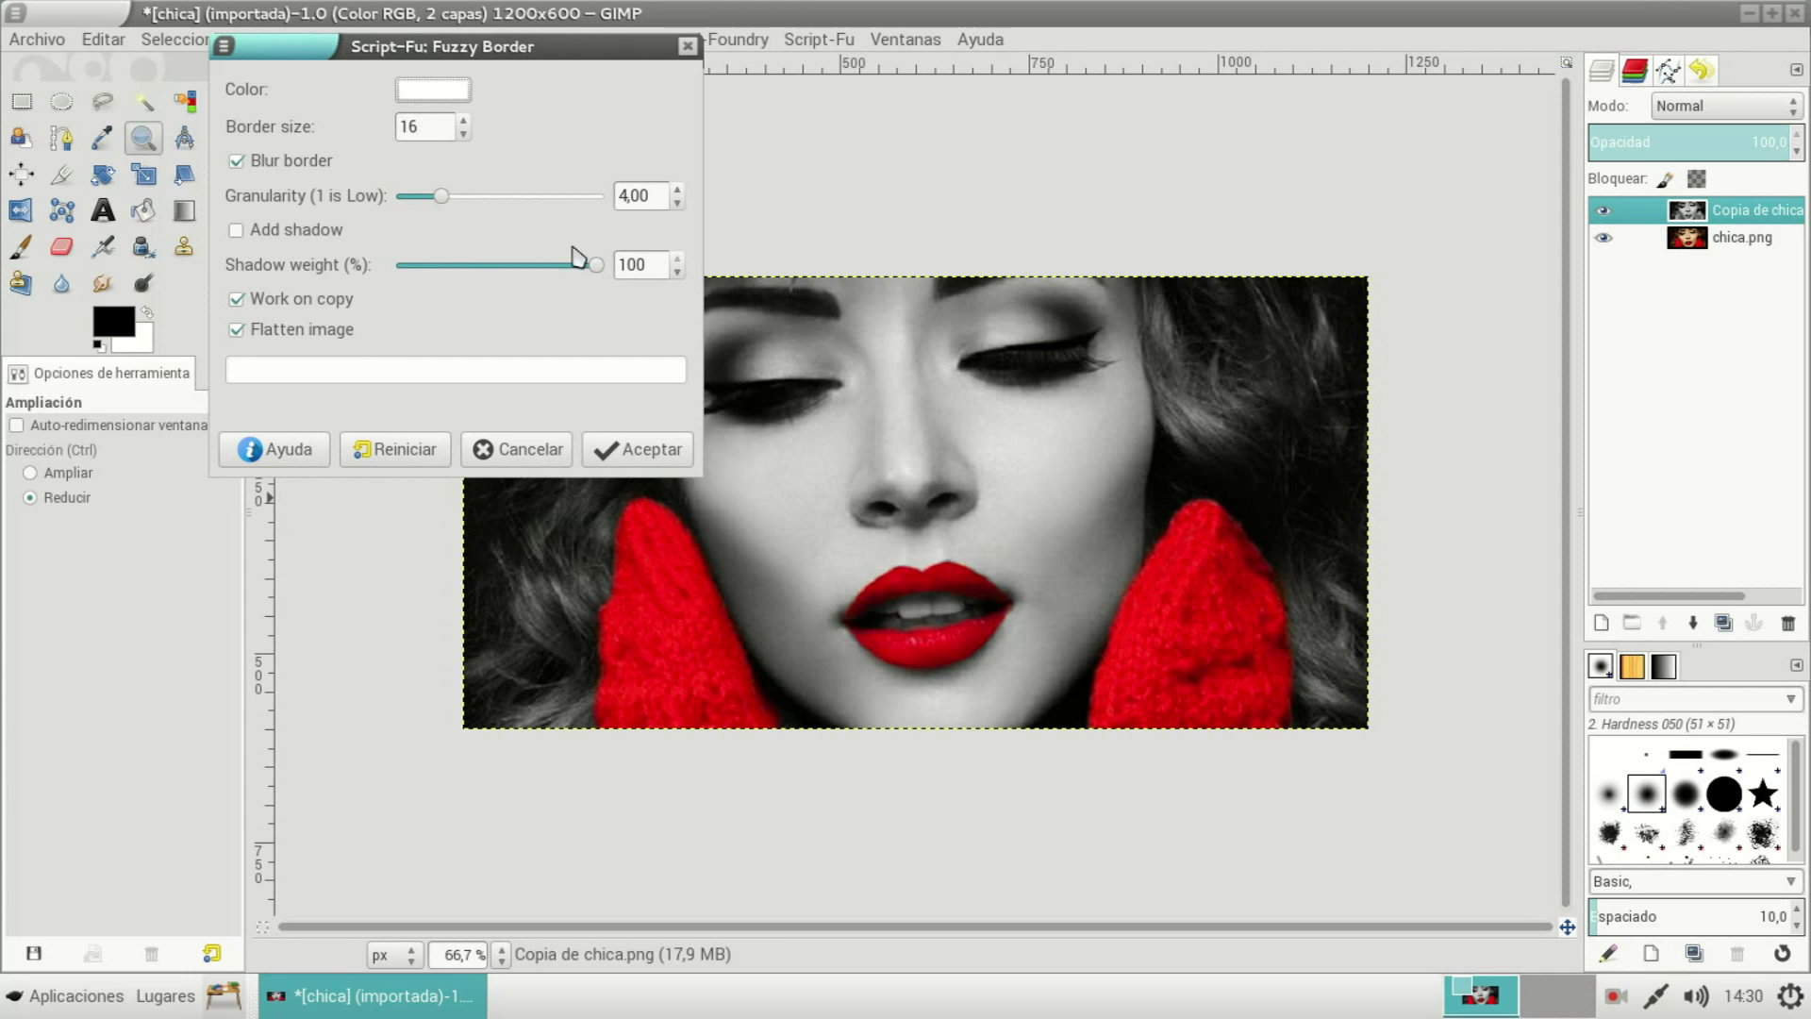
- Set the Fuzzy Border colour to the mitten red, then select the border size value
click(434, 90)
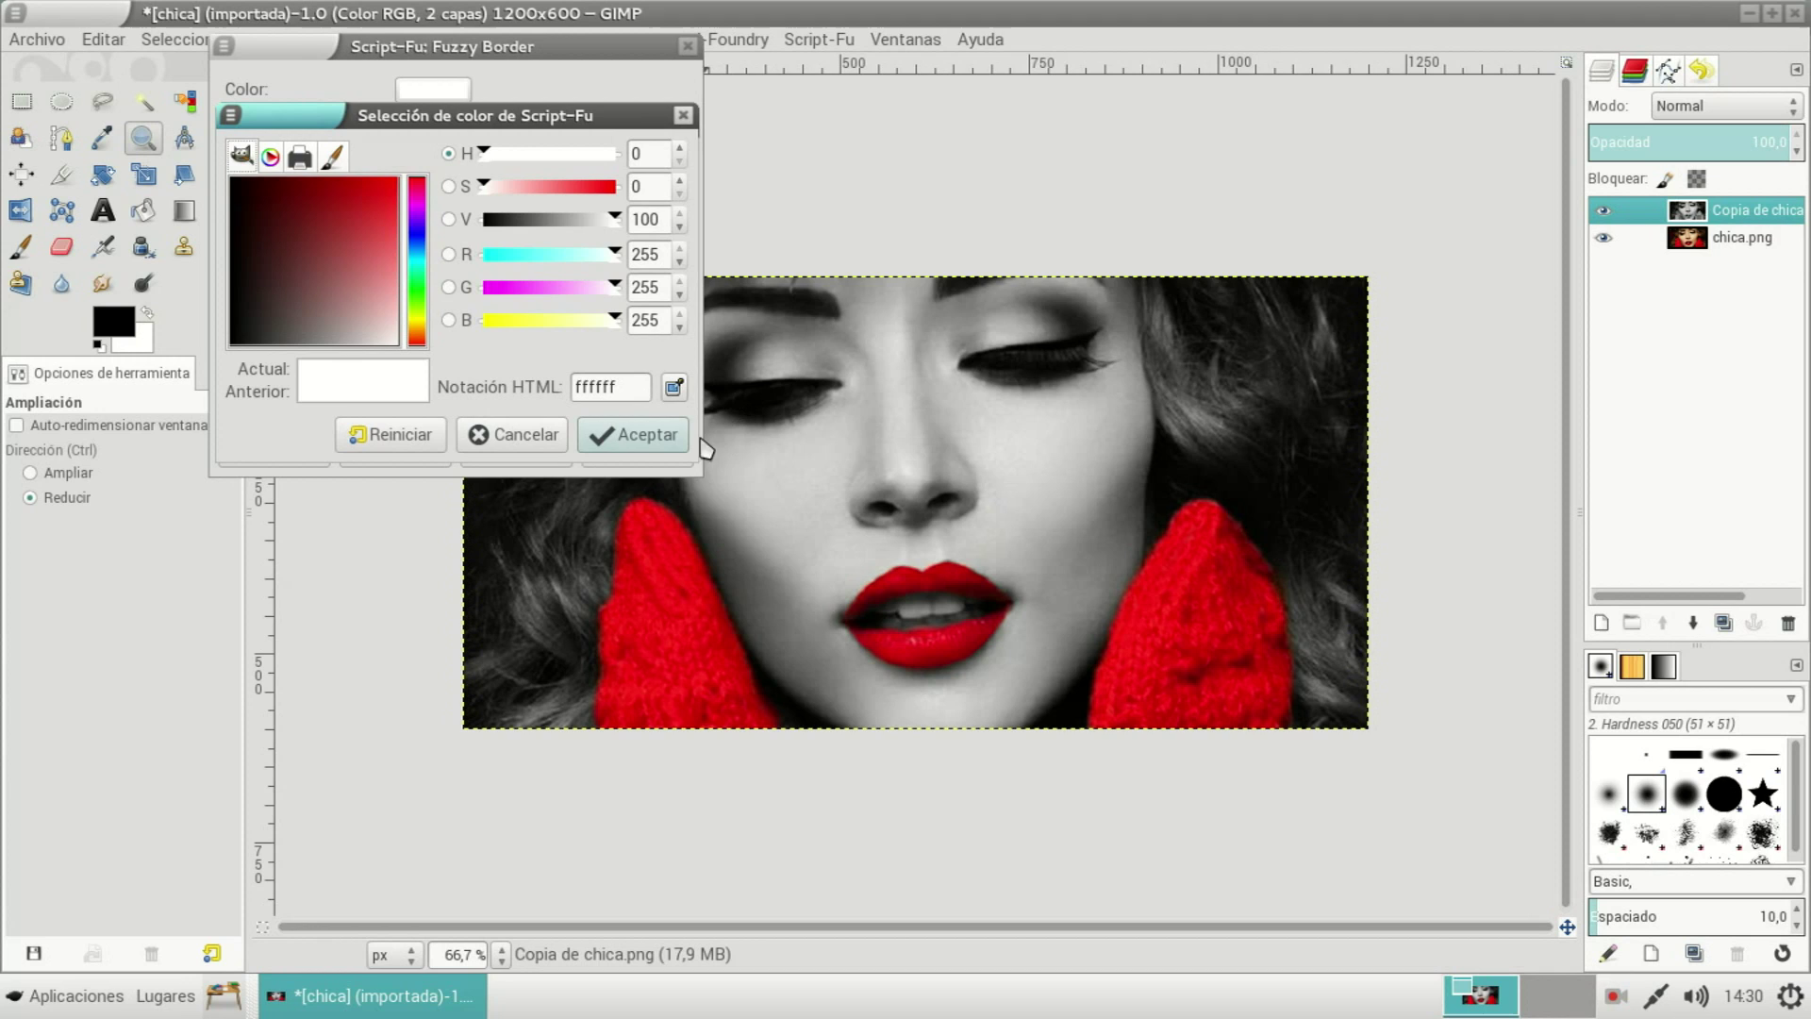
click(674, 389)
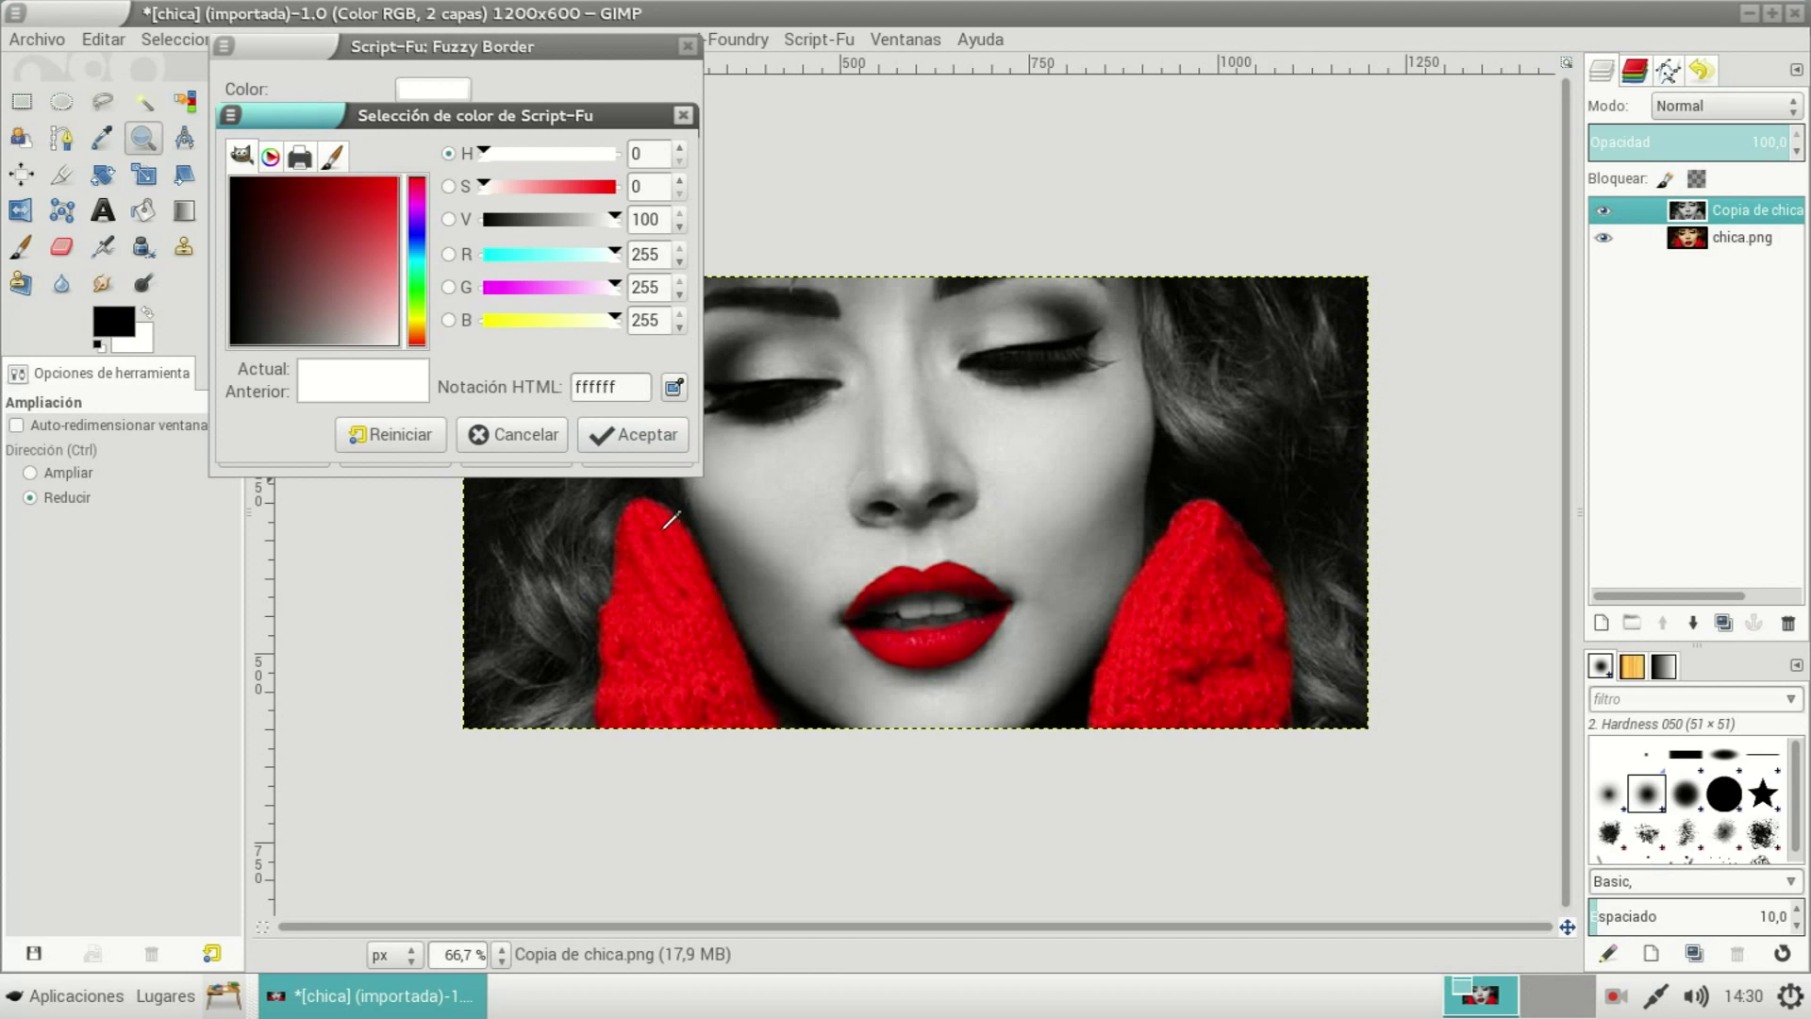
click(665, 563)
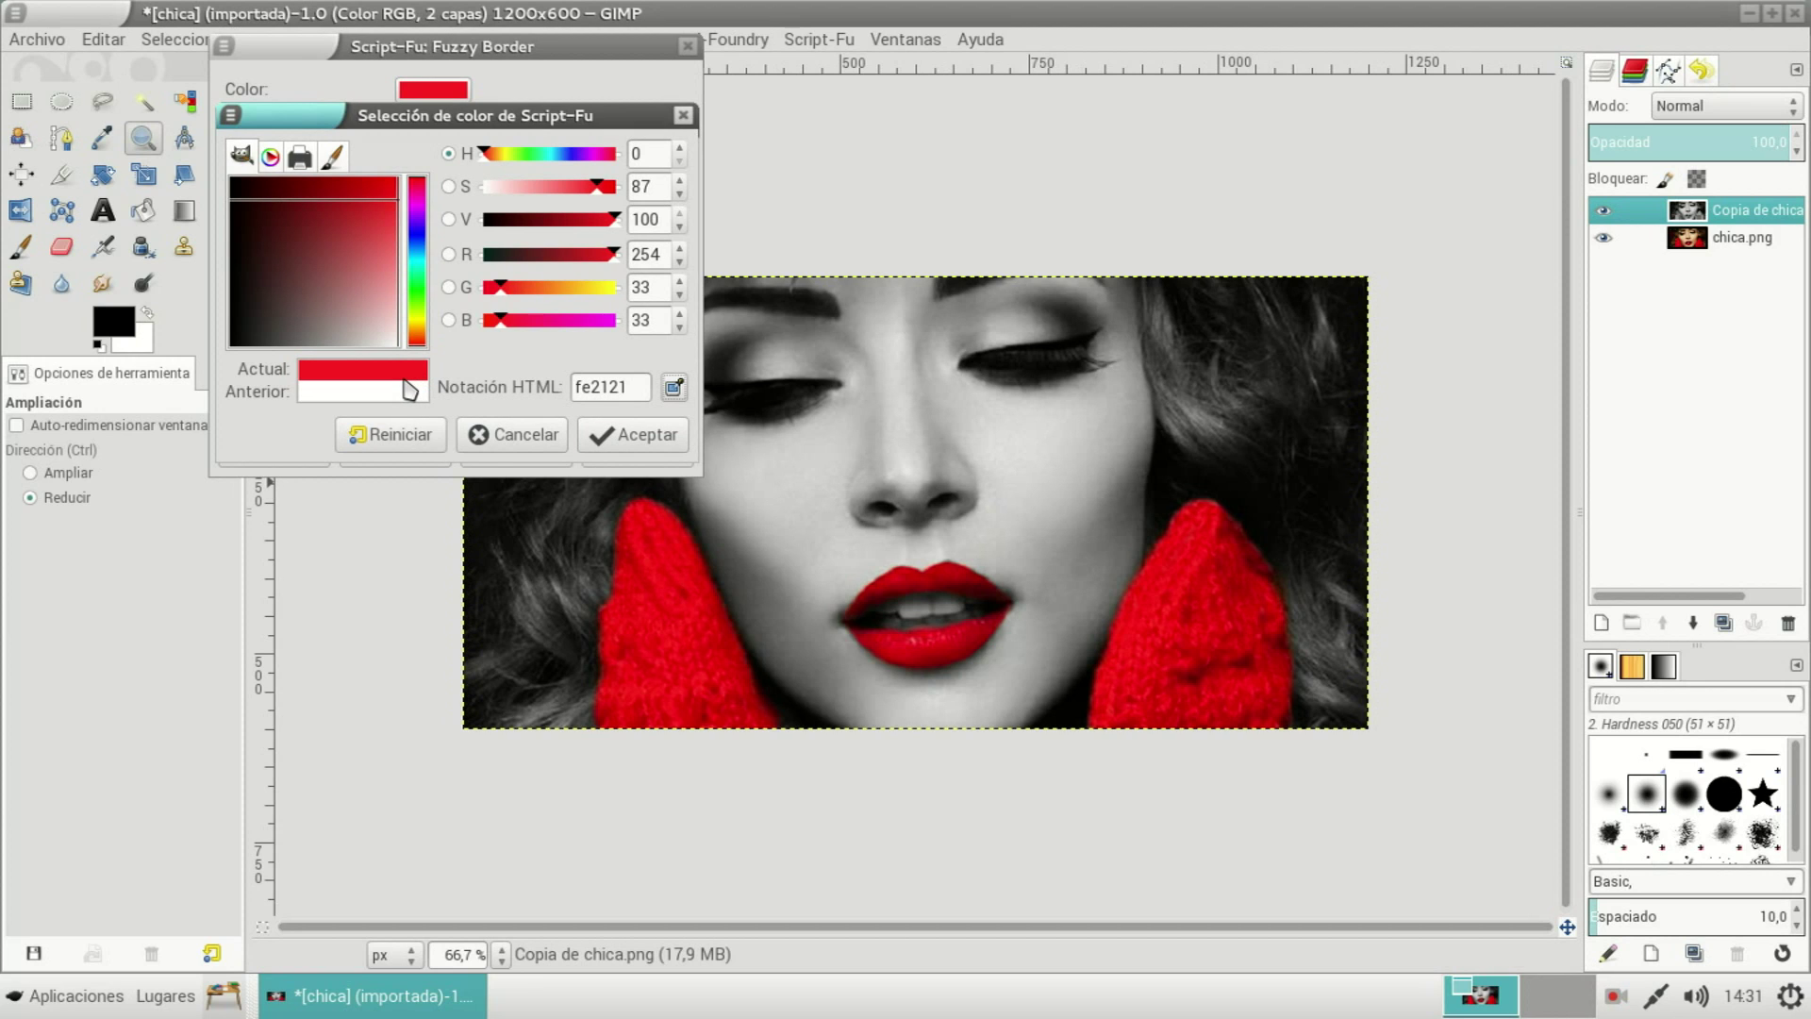
click(630, 435)
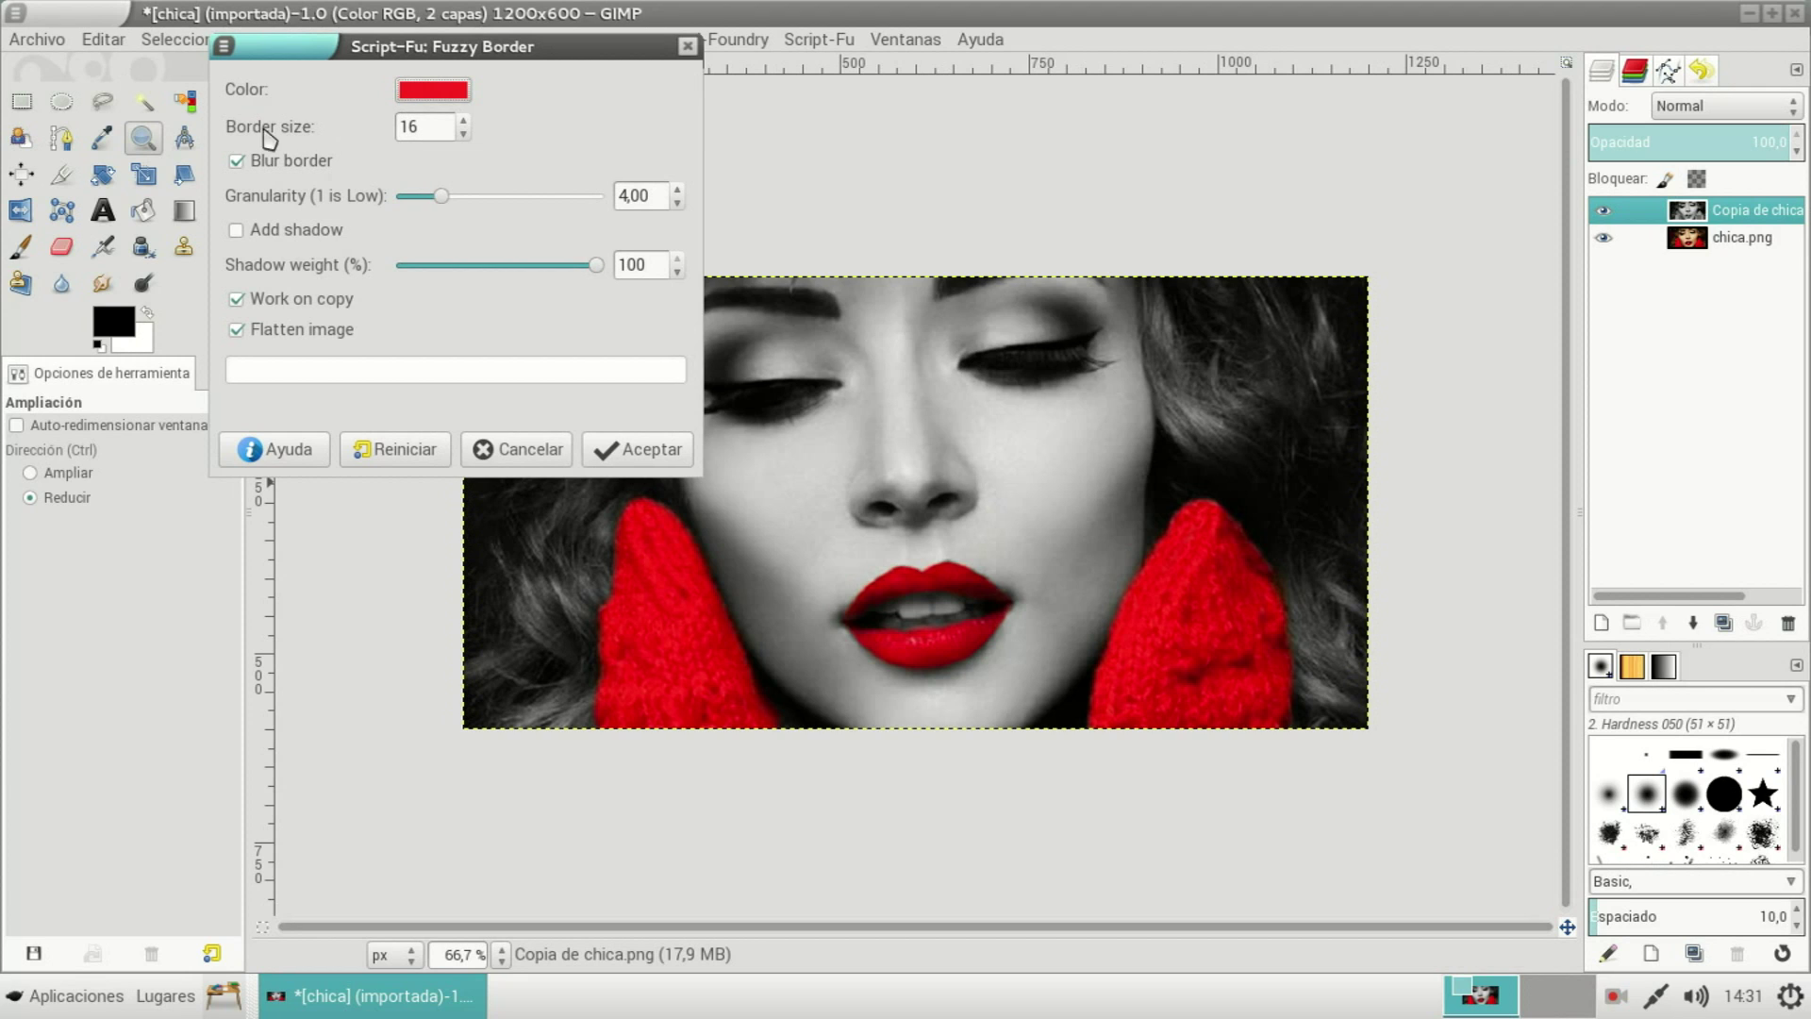
click(438, 125)
drag(439, 126, 372, 123)
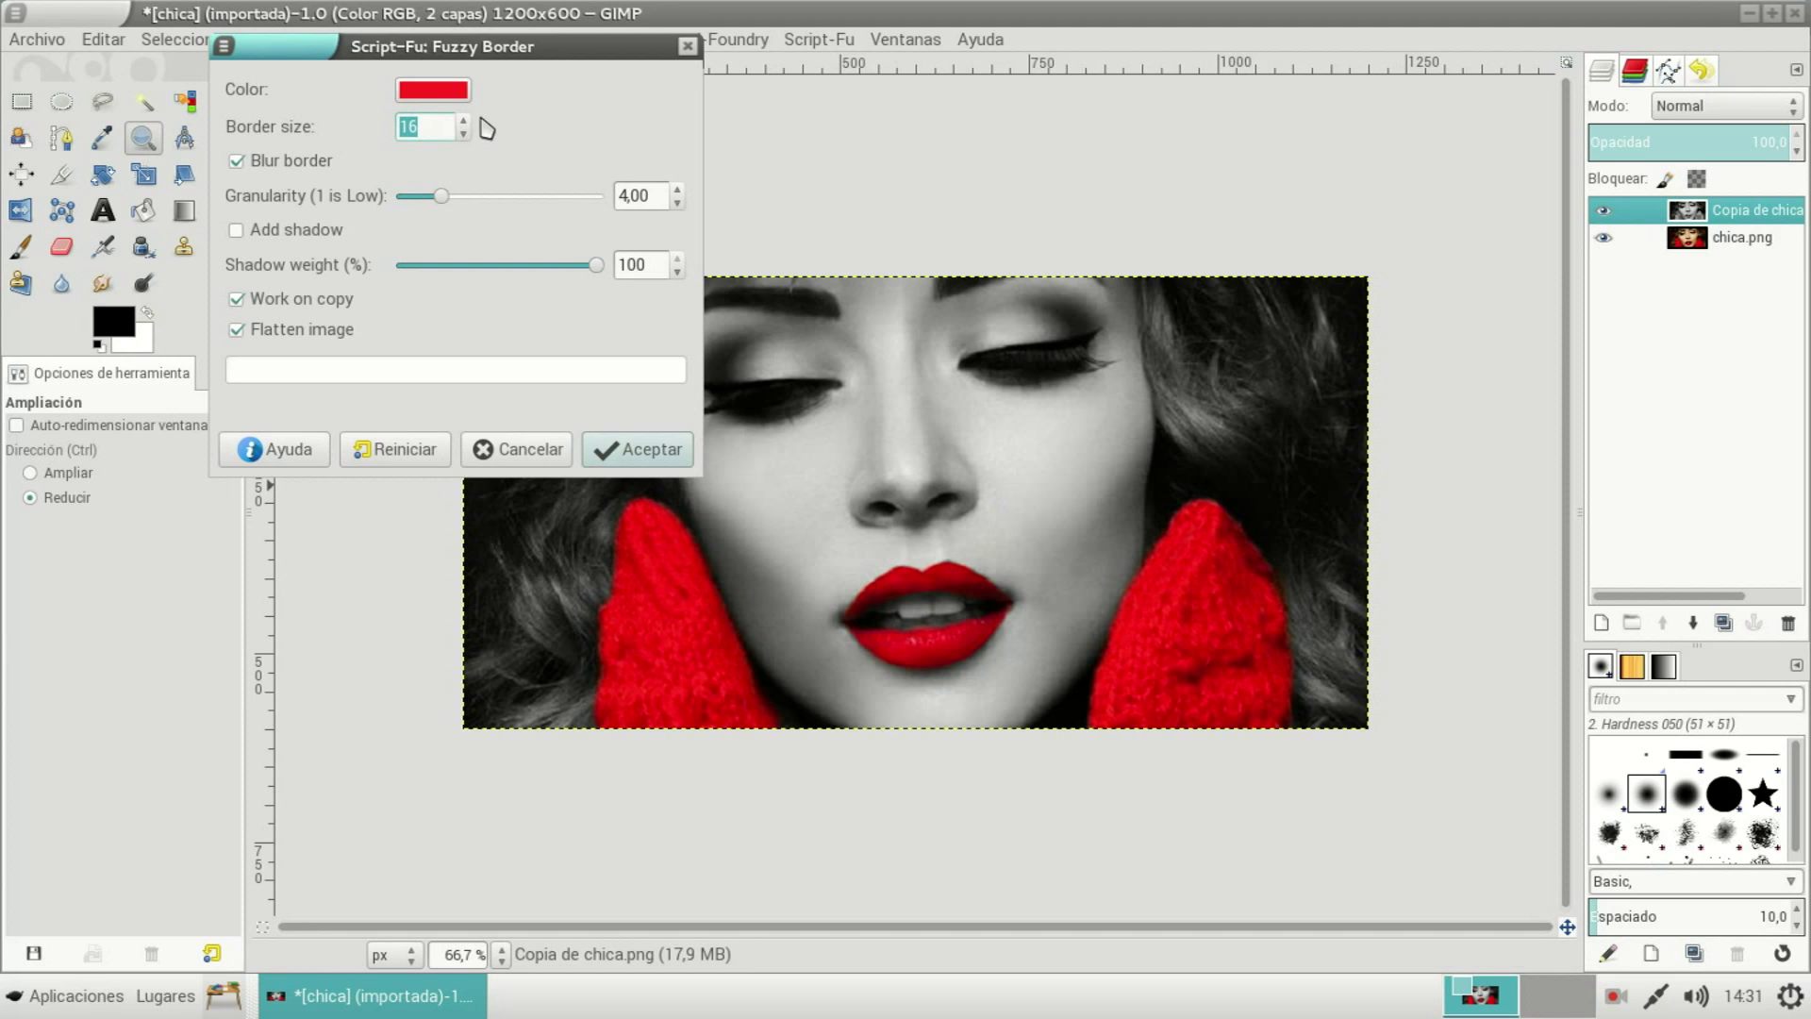
- Reselect the border size value and untick 'Flatten image' so layers stay separate
drag(442, 125, 385, 129)
click(237, 330)
- Run Fuzzy Border, then zoom out and compare the bordered copy with the original
click(657, 452)
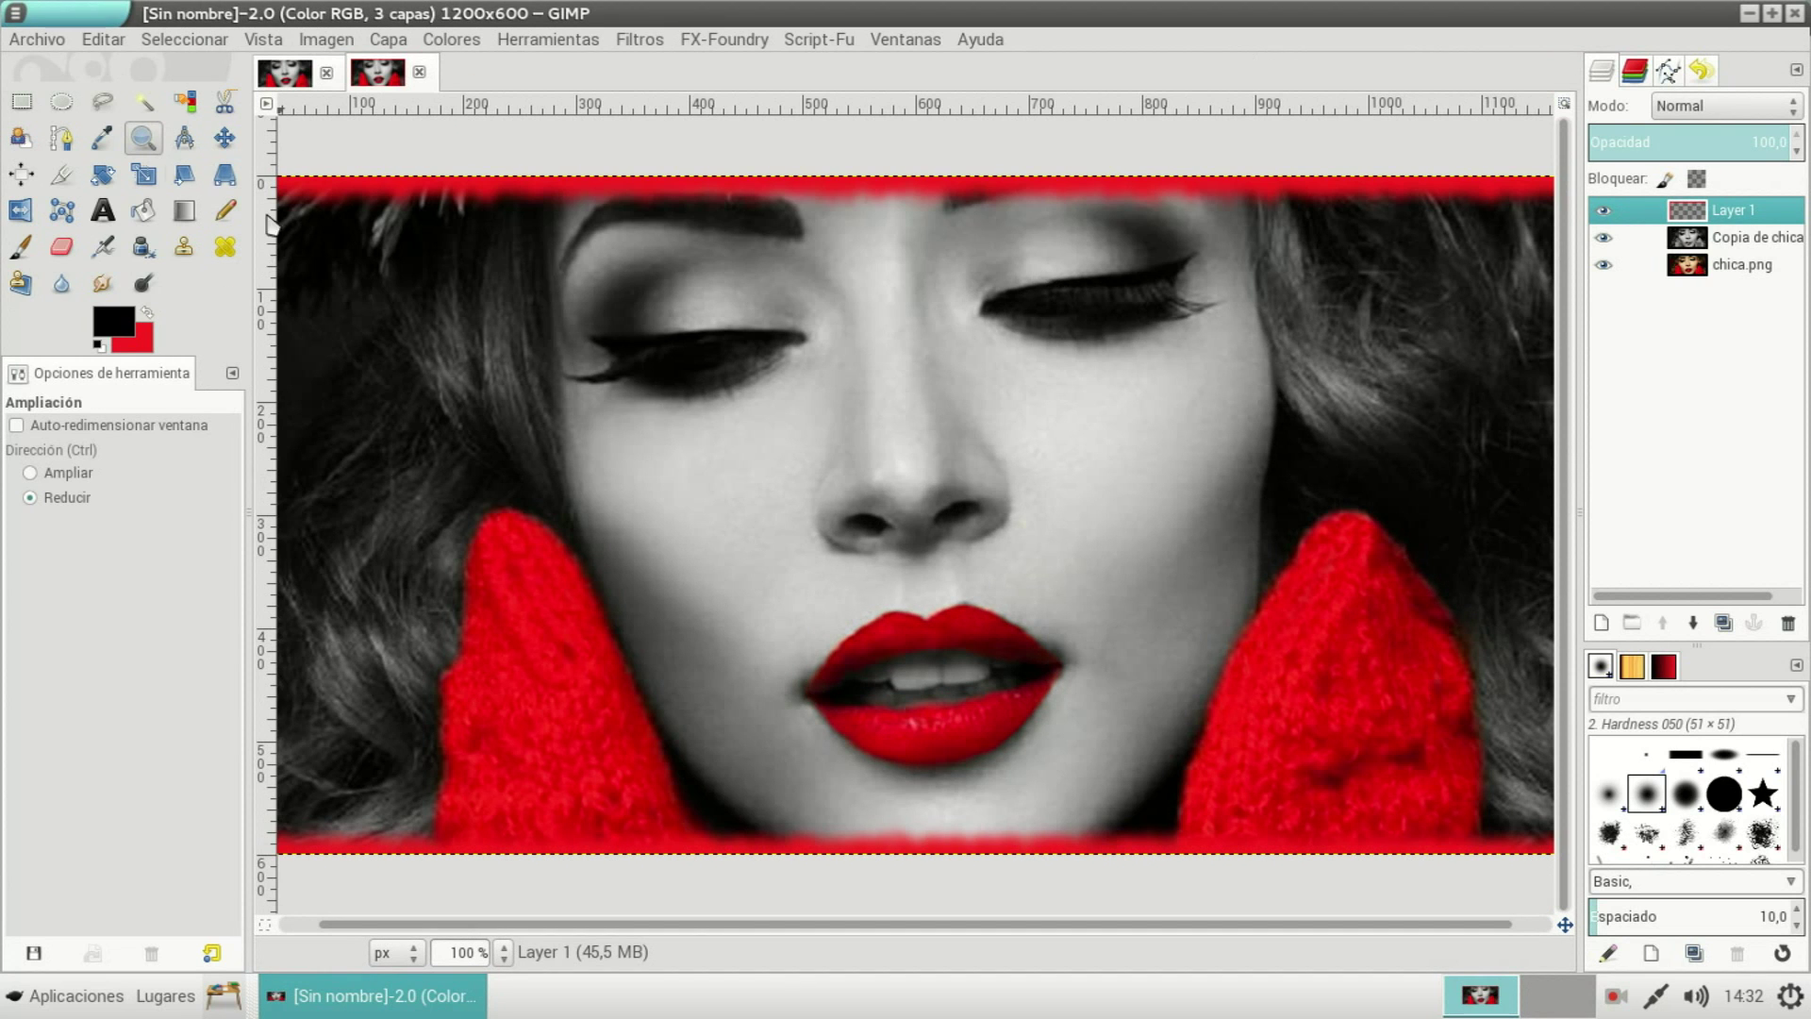
click(637, 473)
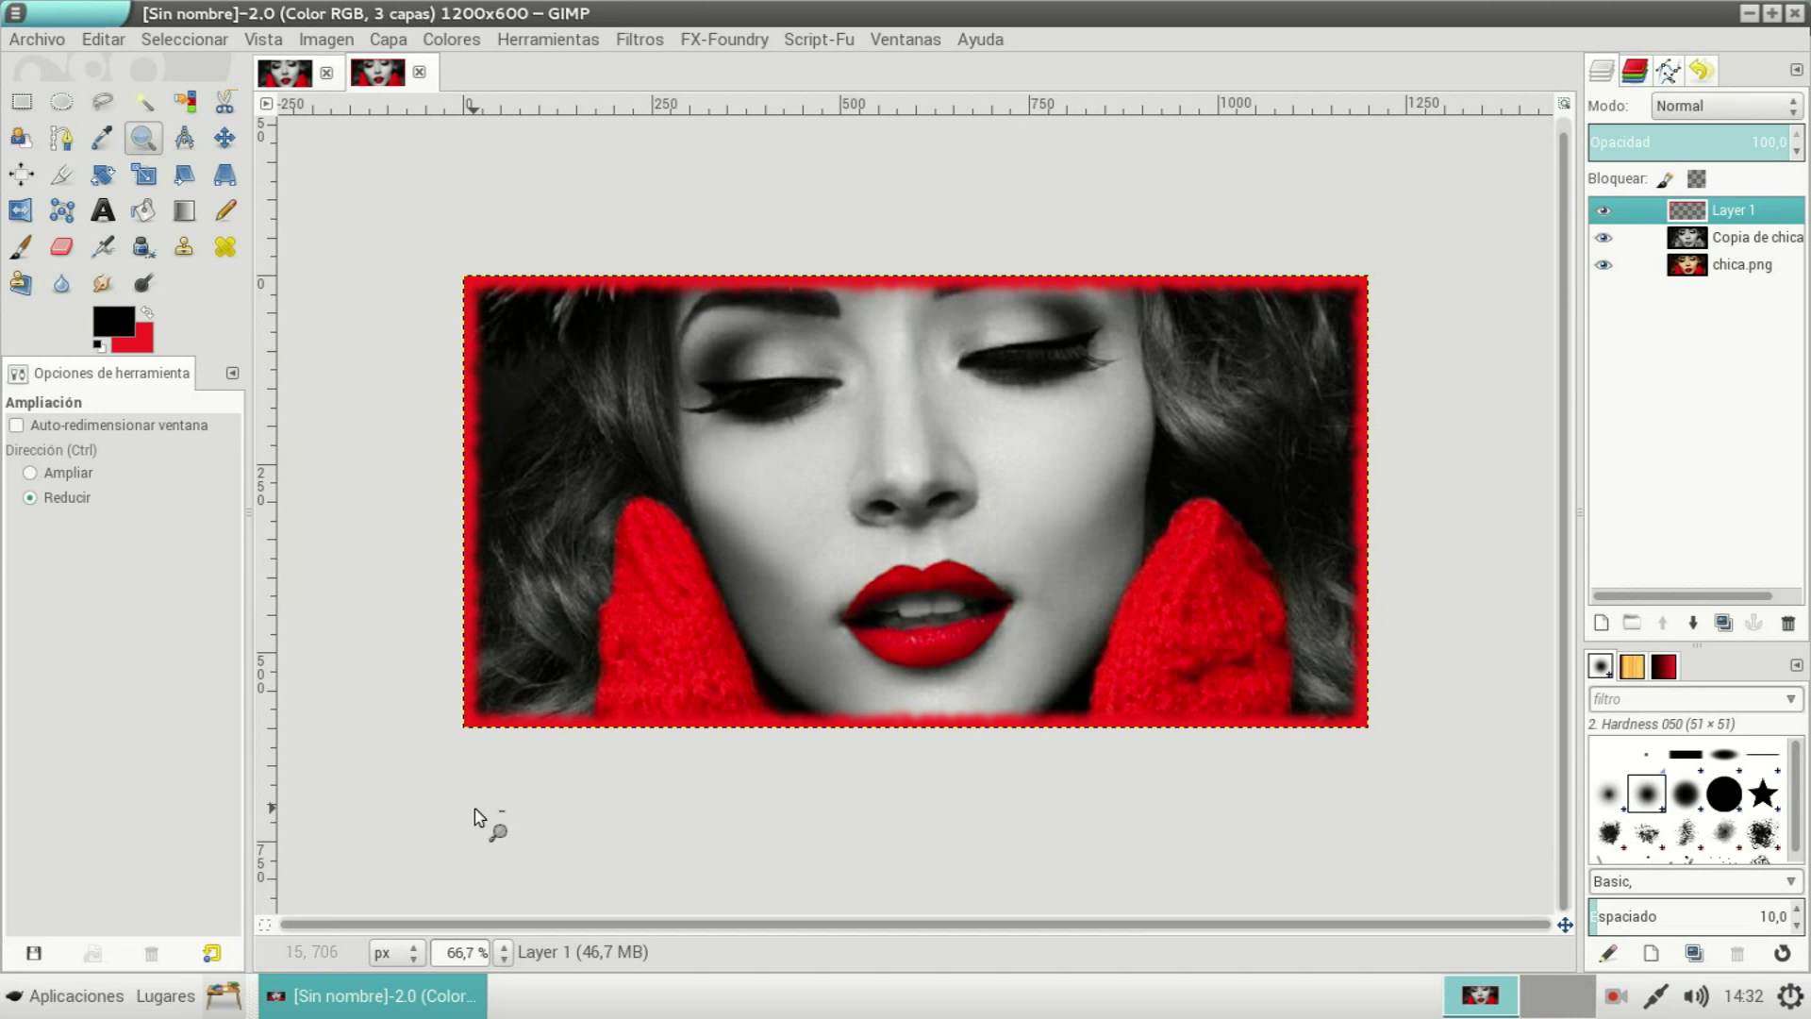
click(300, 79)
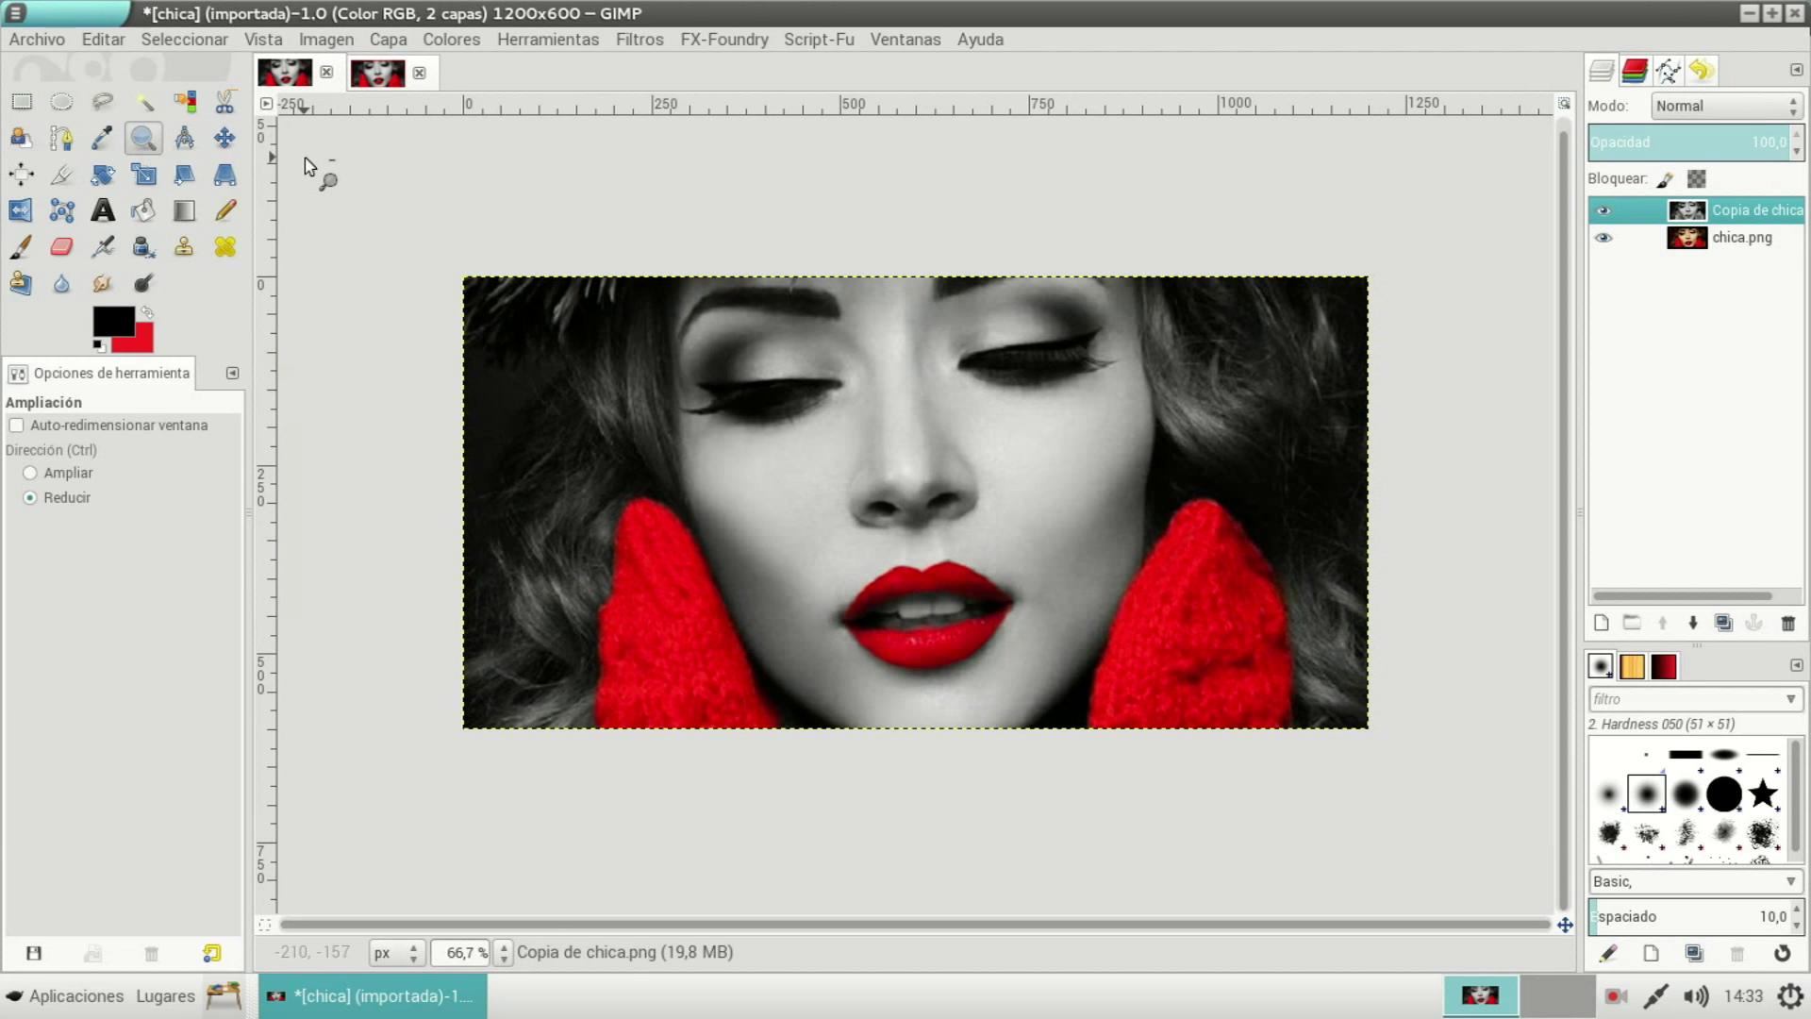
click(379, 72)
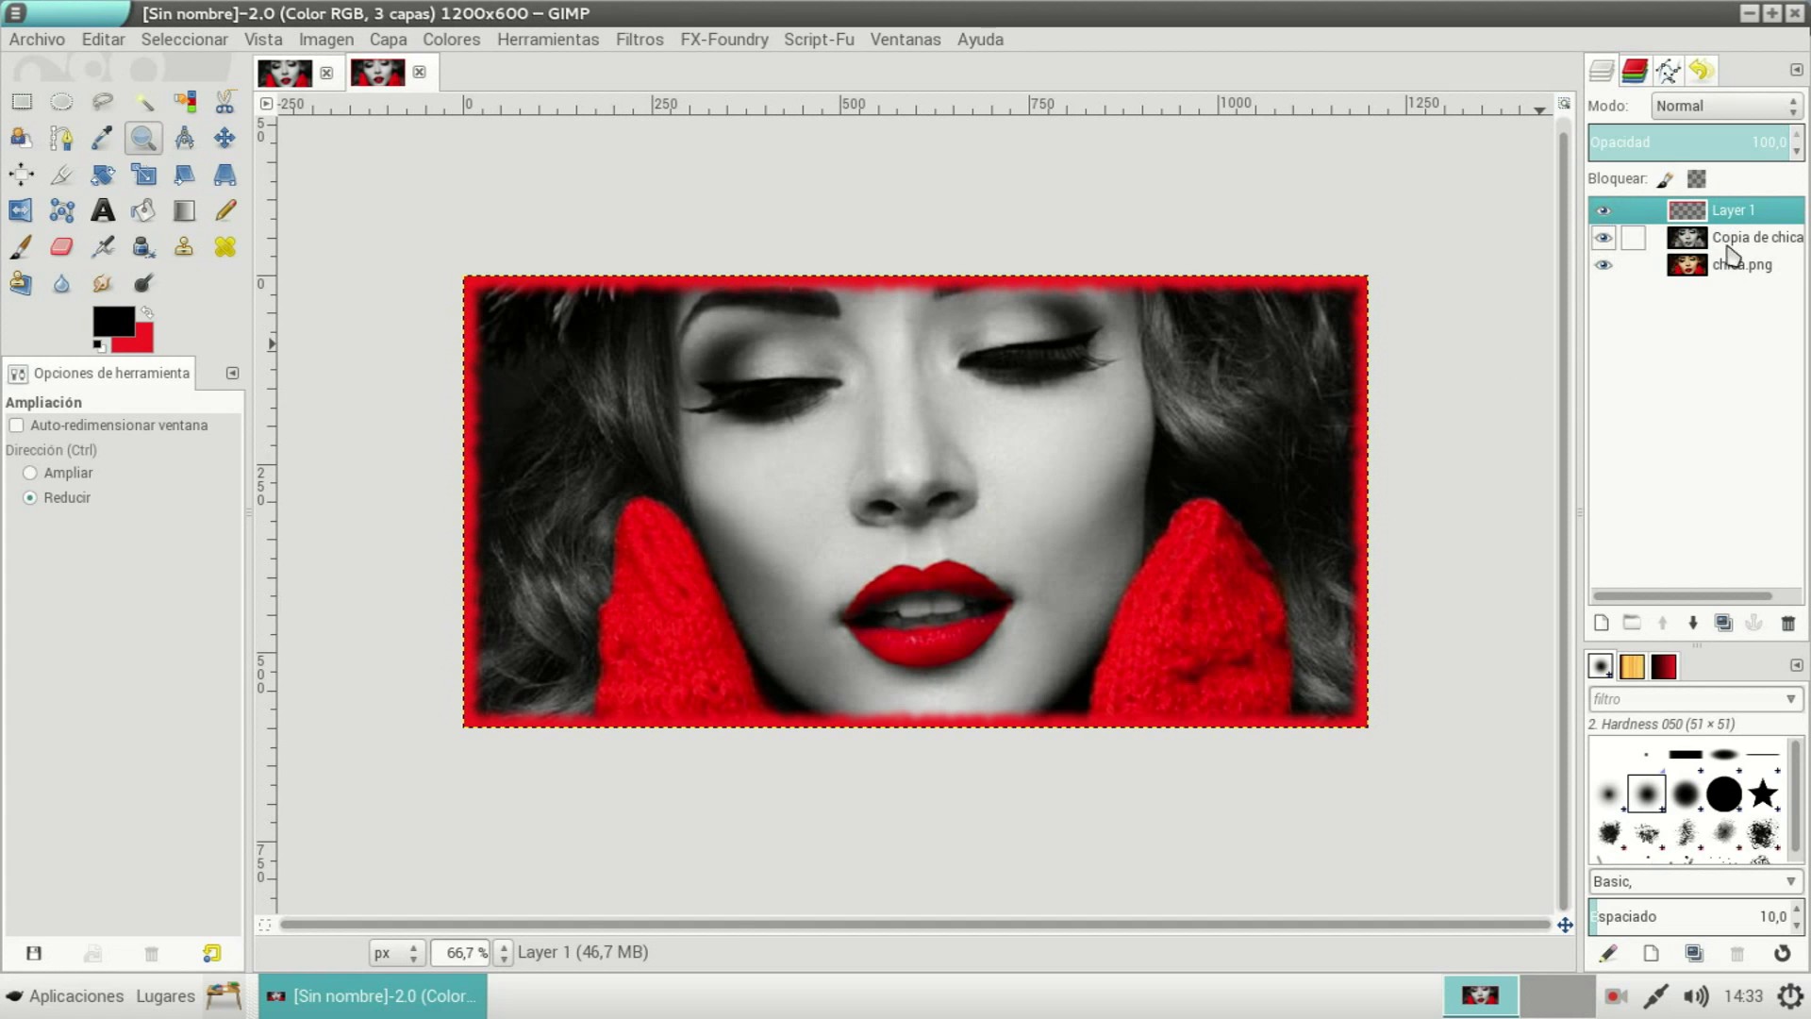
- Toggle Layer 1's visibility to check the red border, then select the chica.png layer
click(1604, 211)
click(1604, 211)
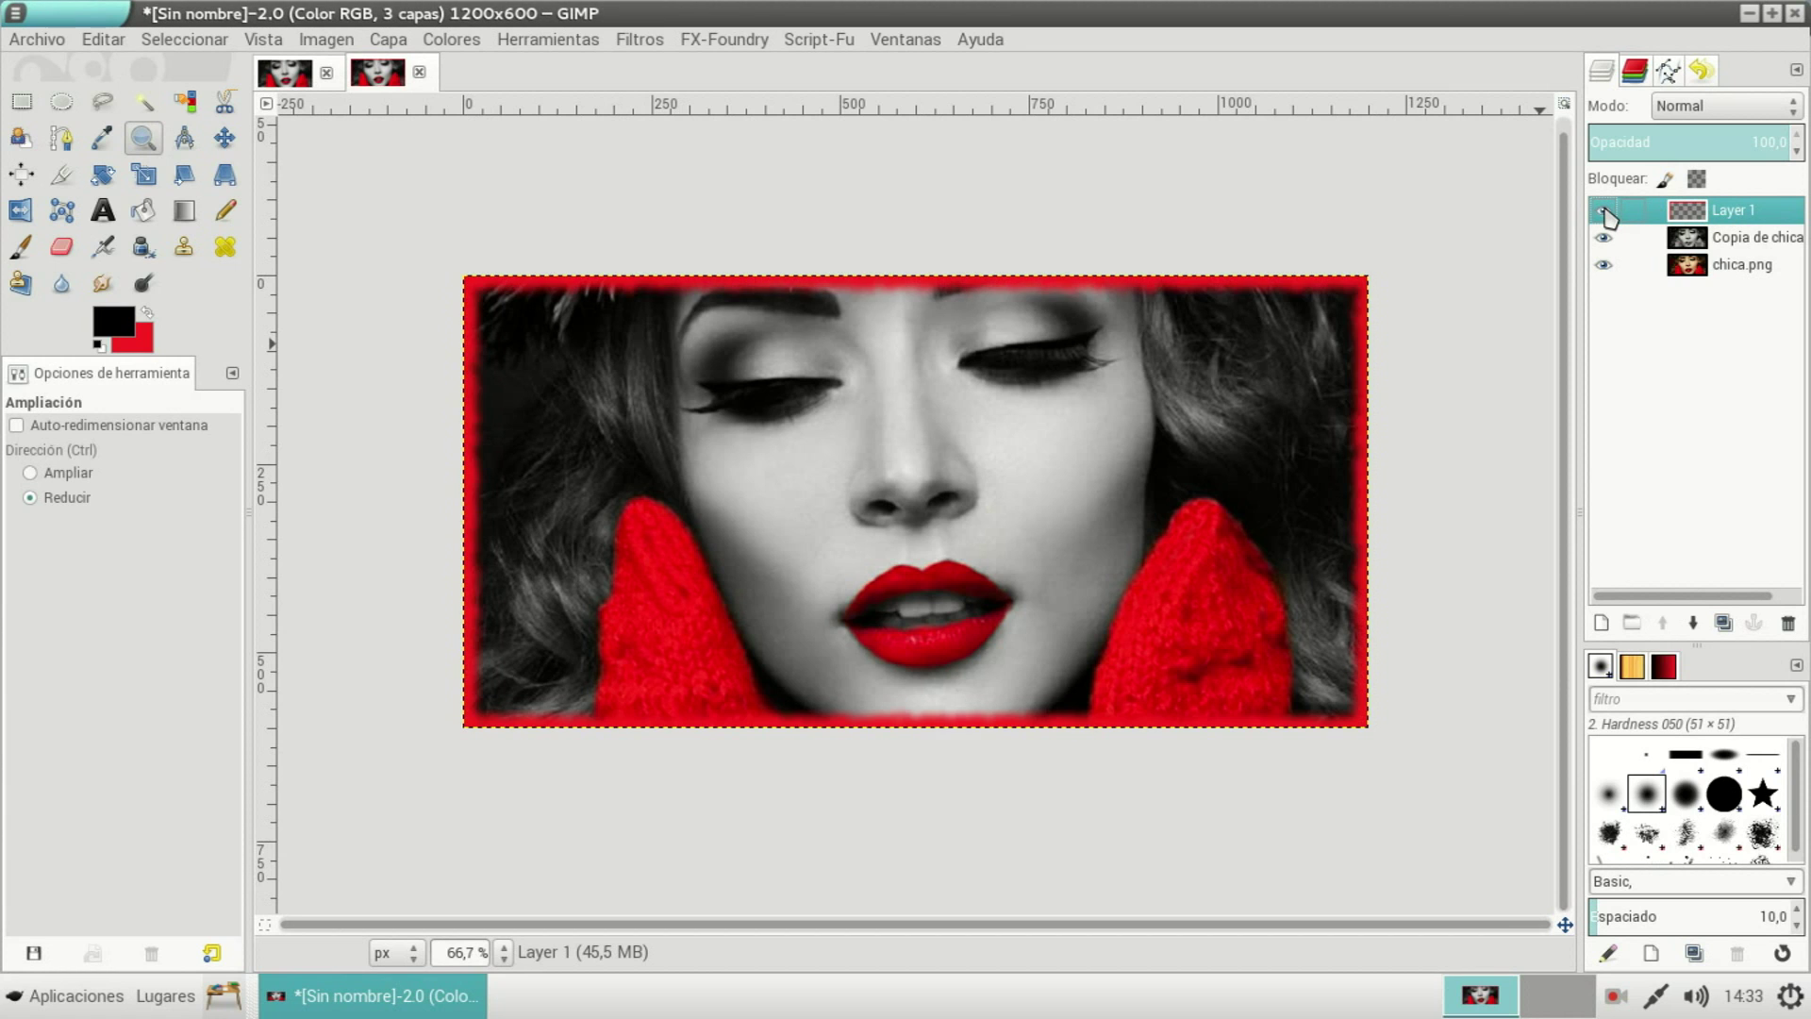
click(1604, 211)
click(1604, 211)
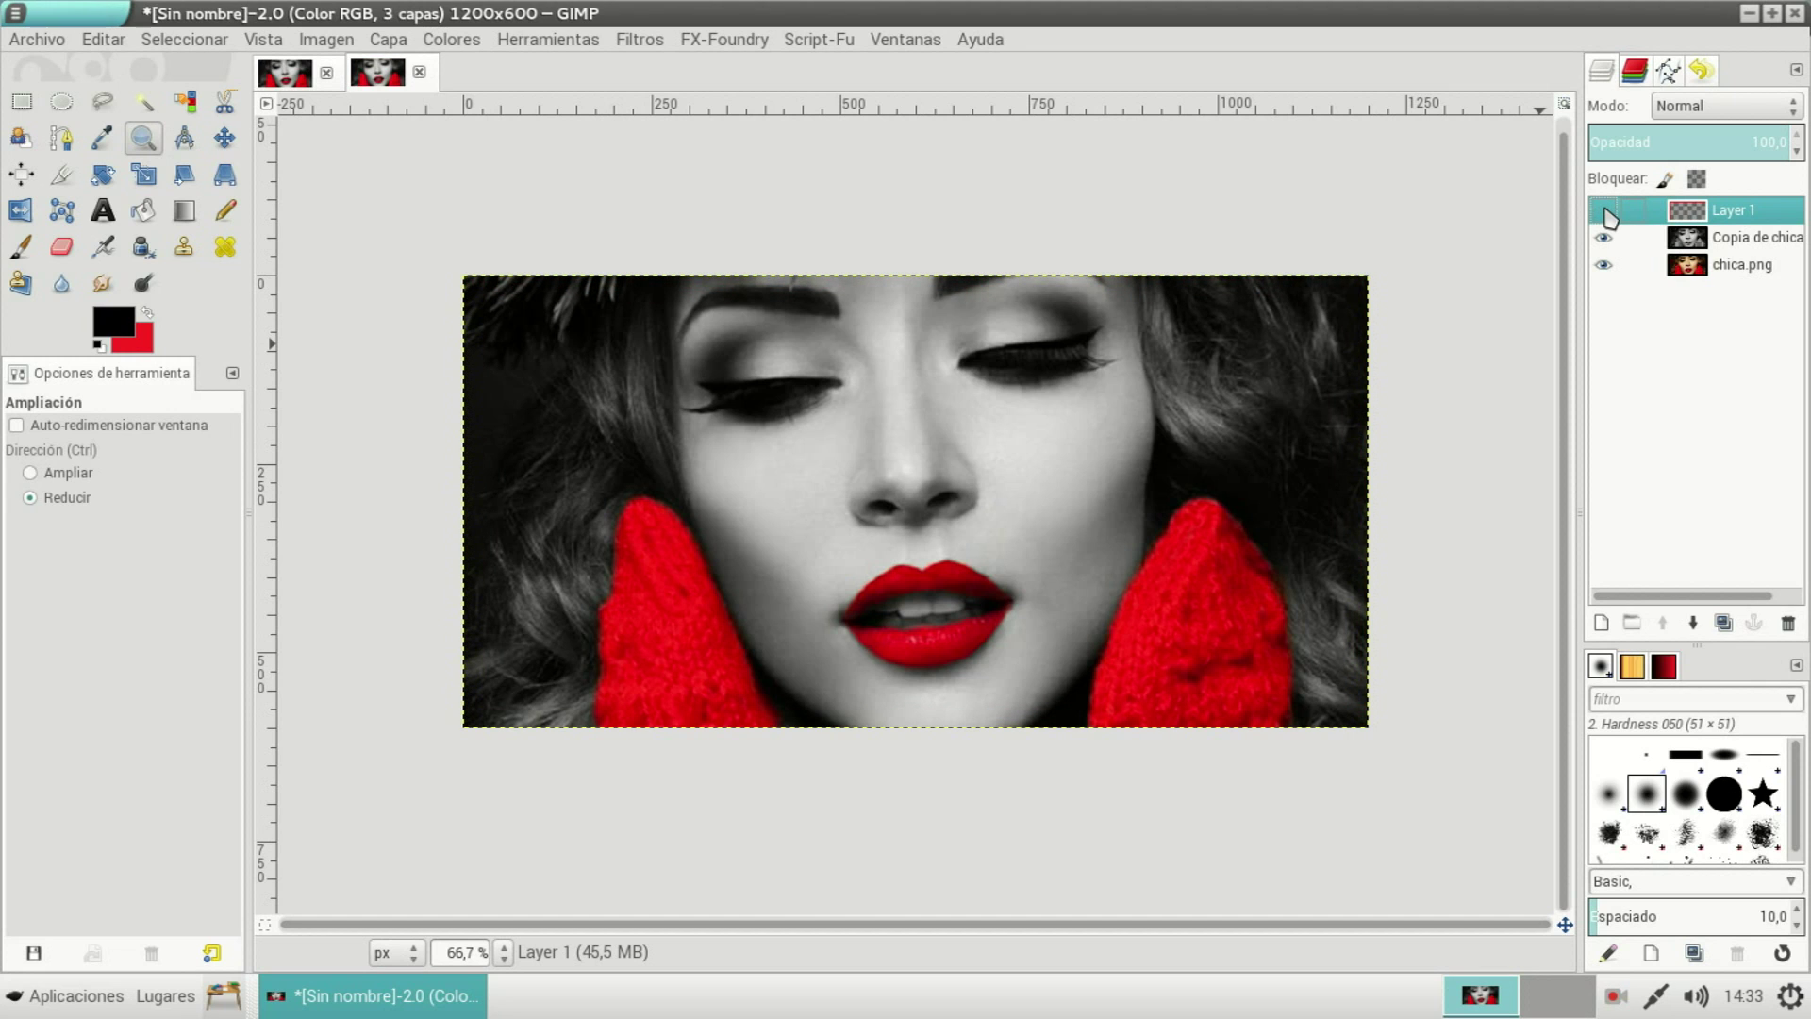
click(1603, 211)
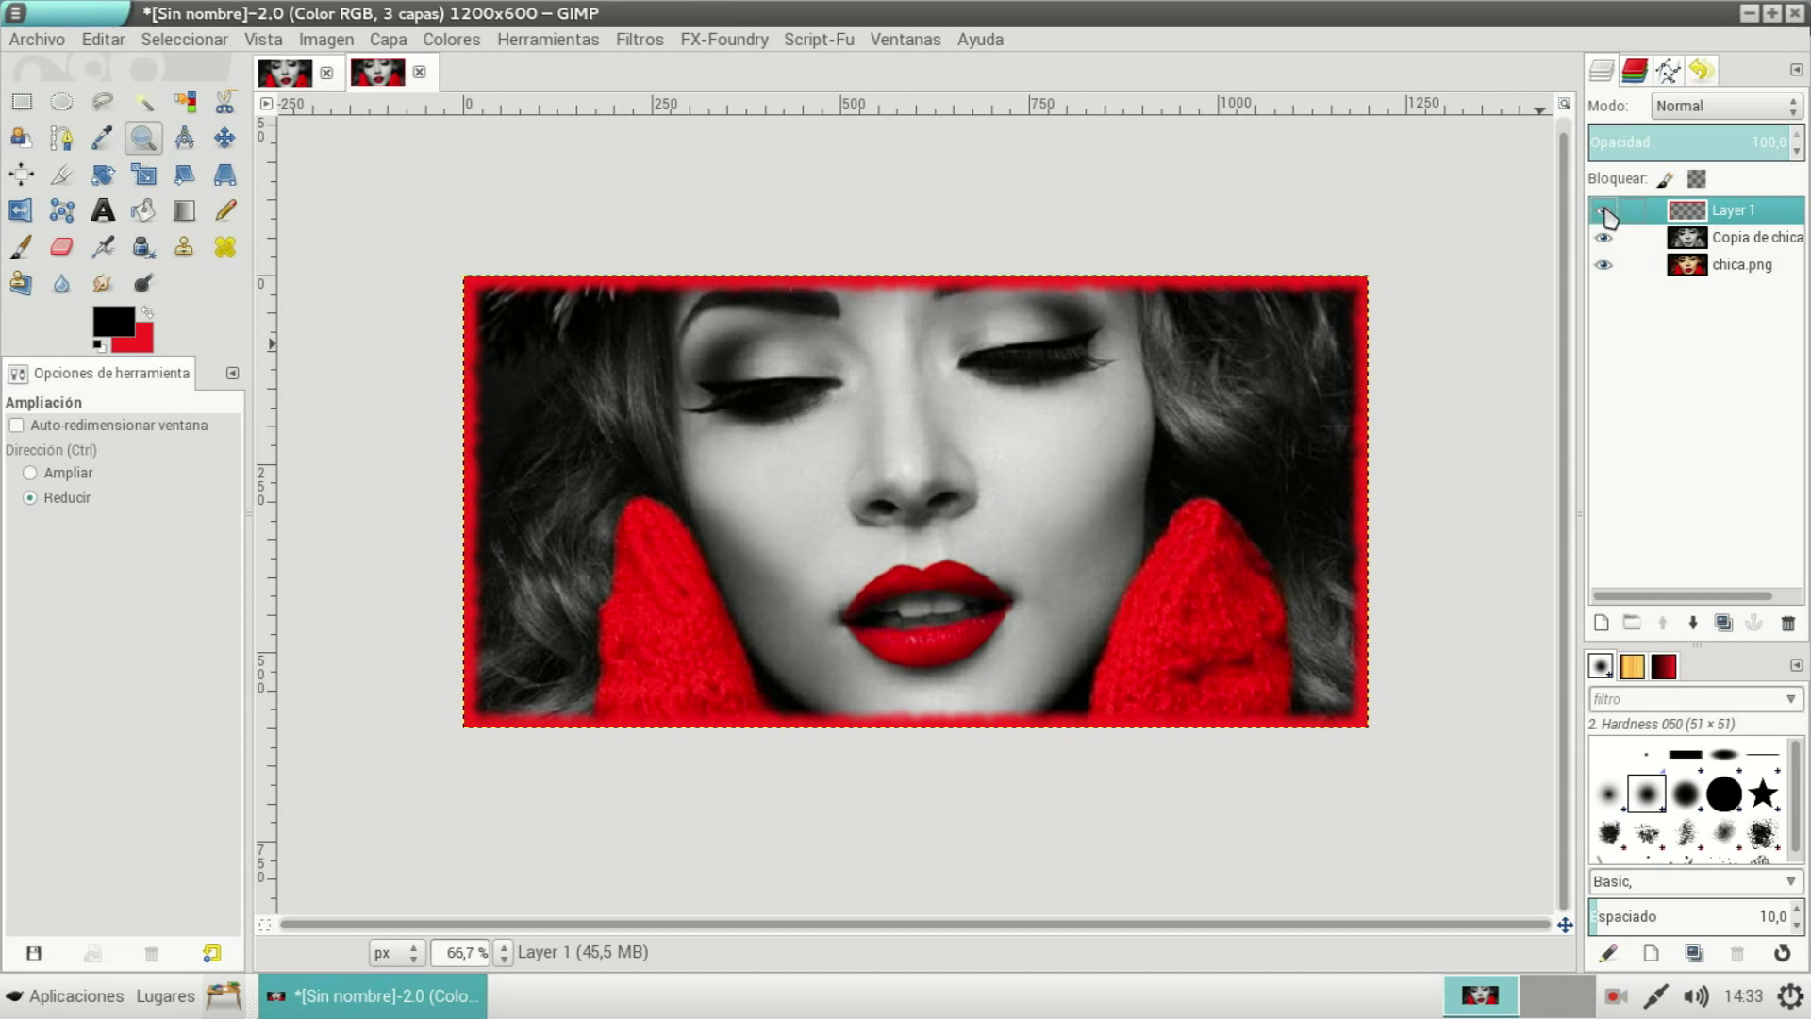
click(1734, 247)
click(1733, 271)
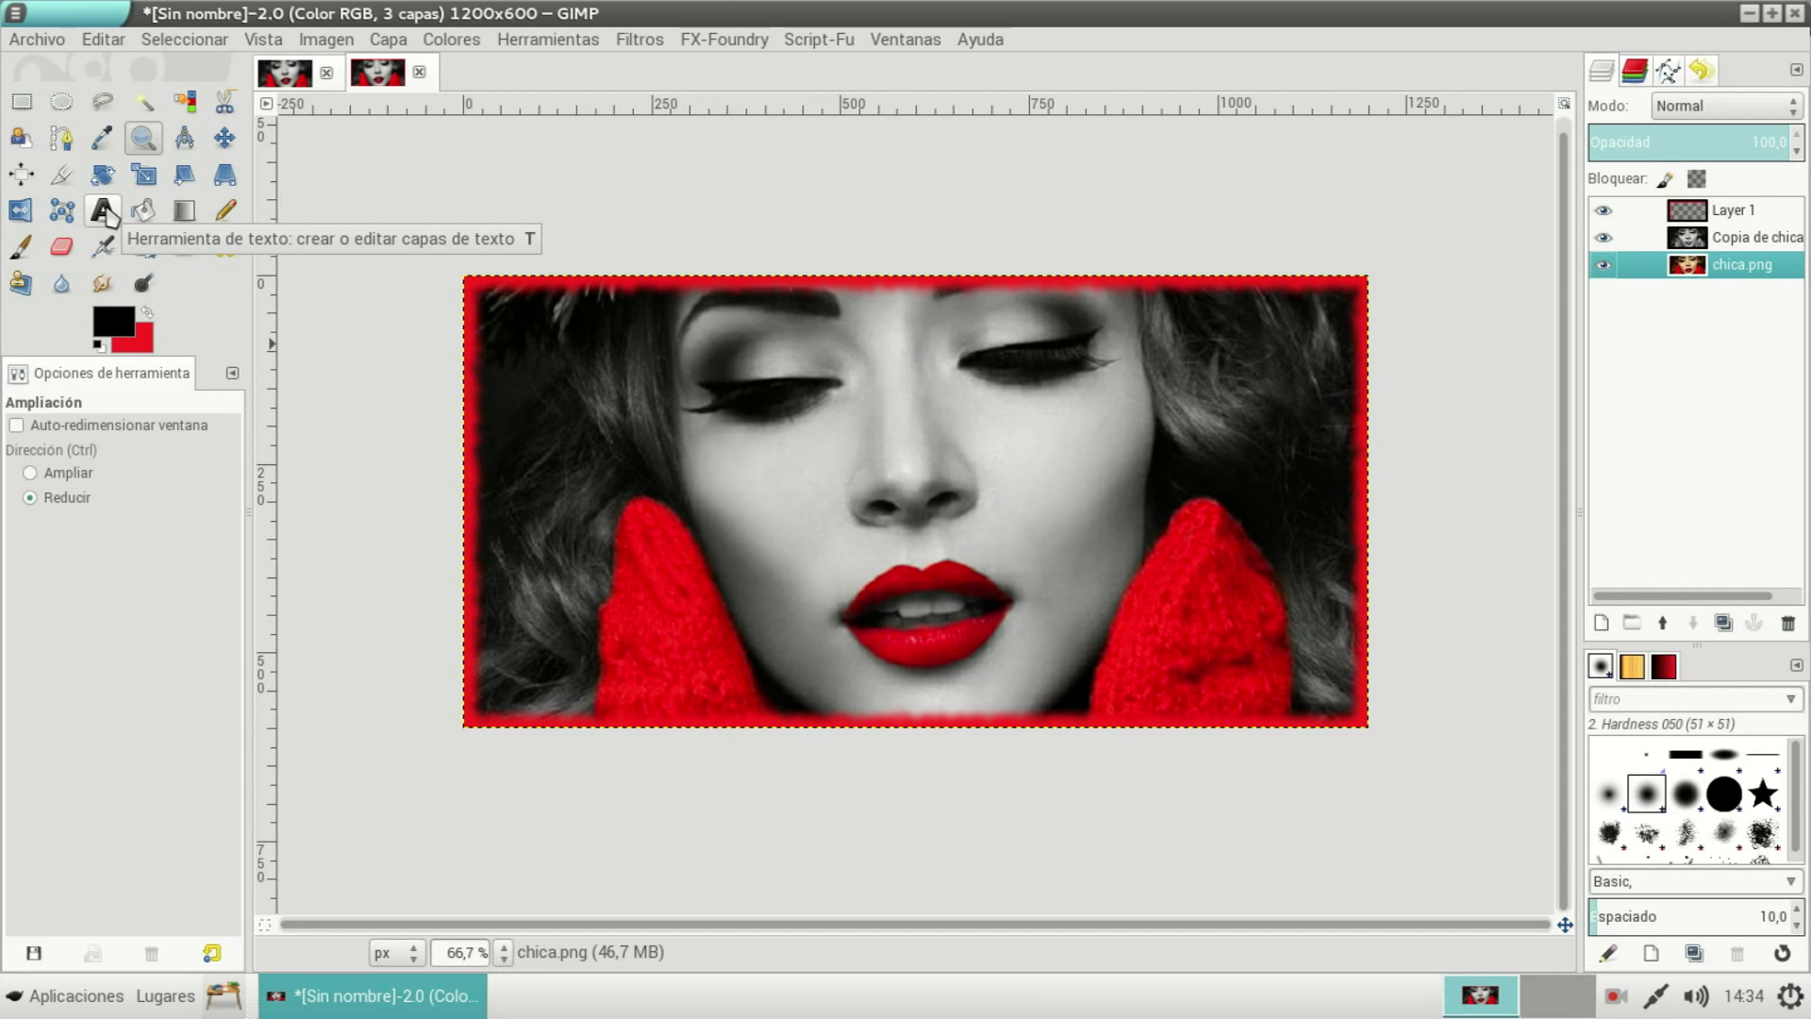
- Pick the Text tool and set its colour to red ff2120 sampled from the portrait
click(103, 212)
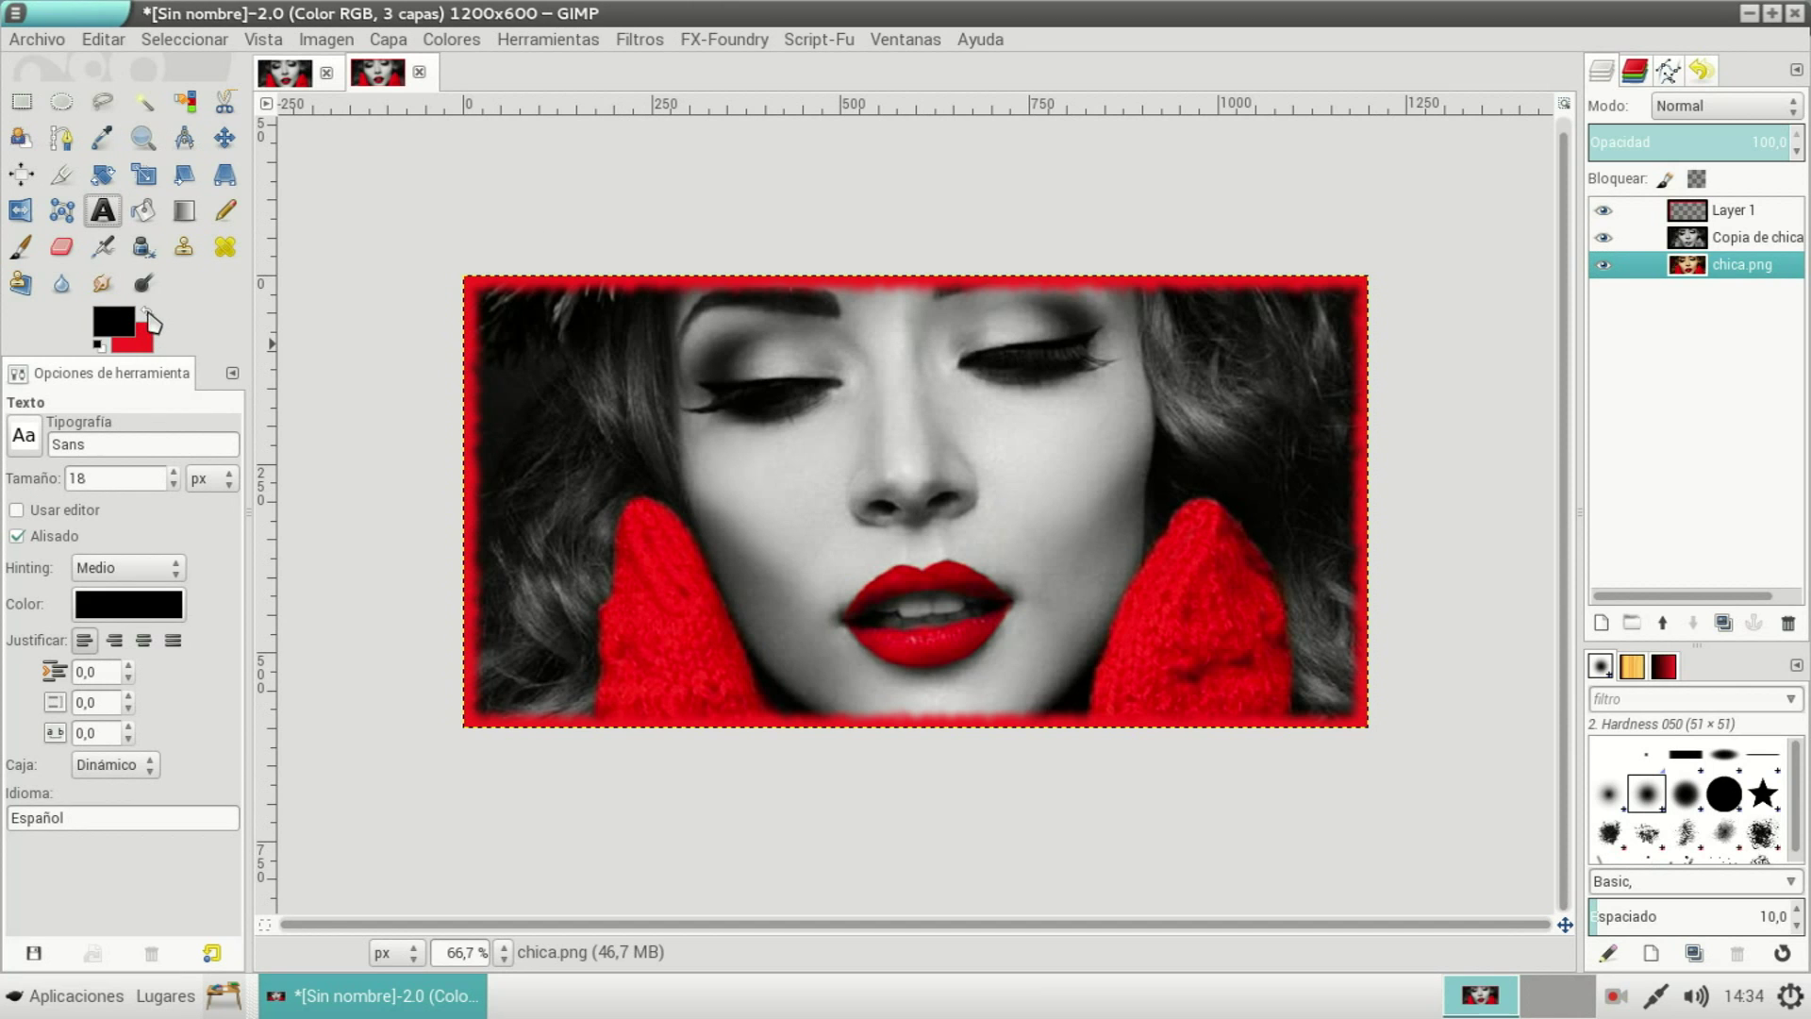
click(130, 605)
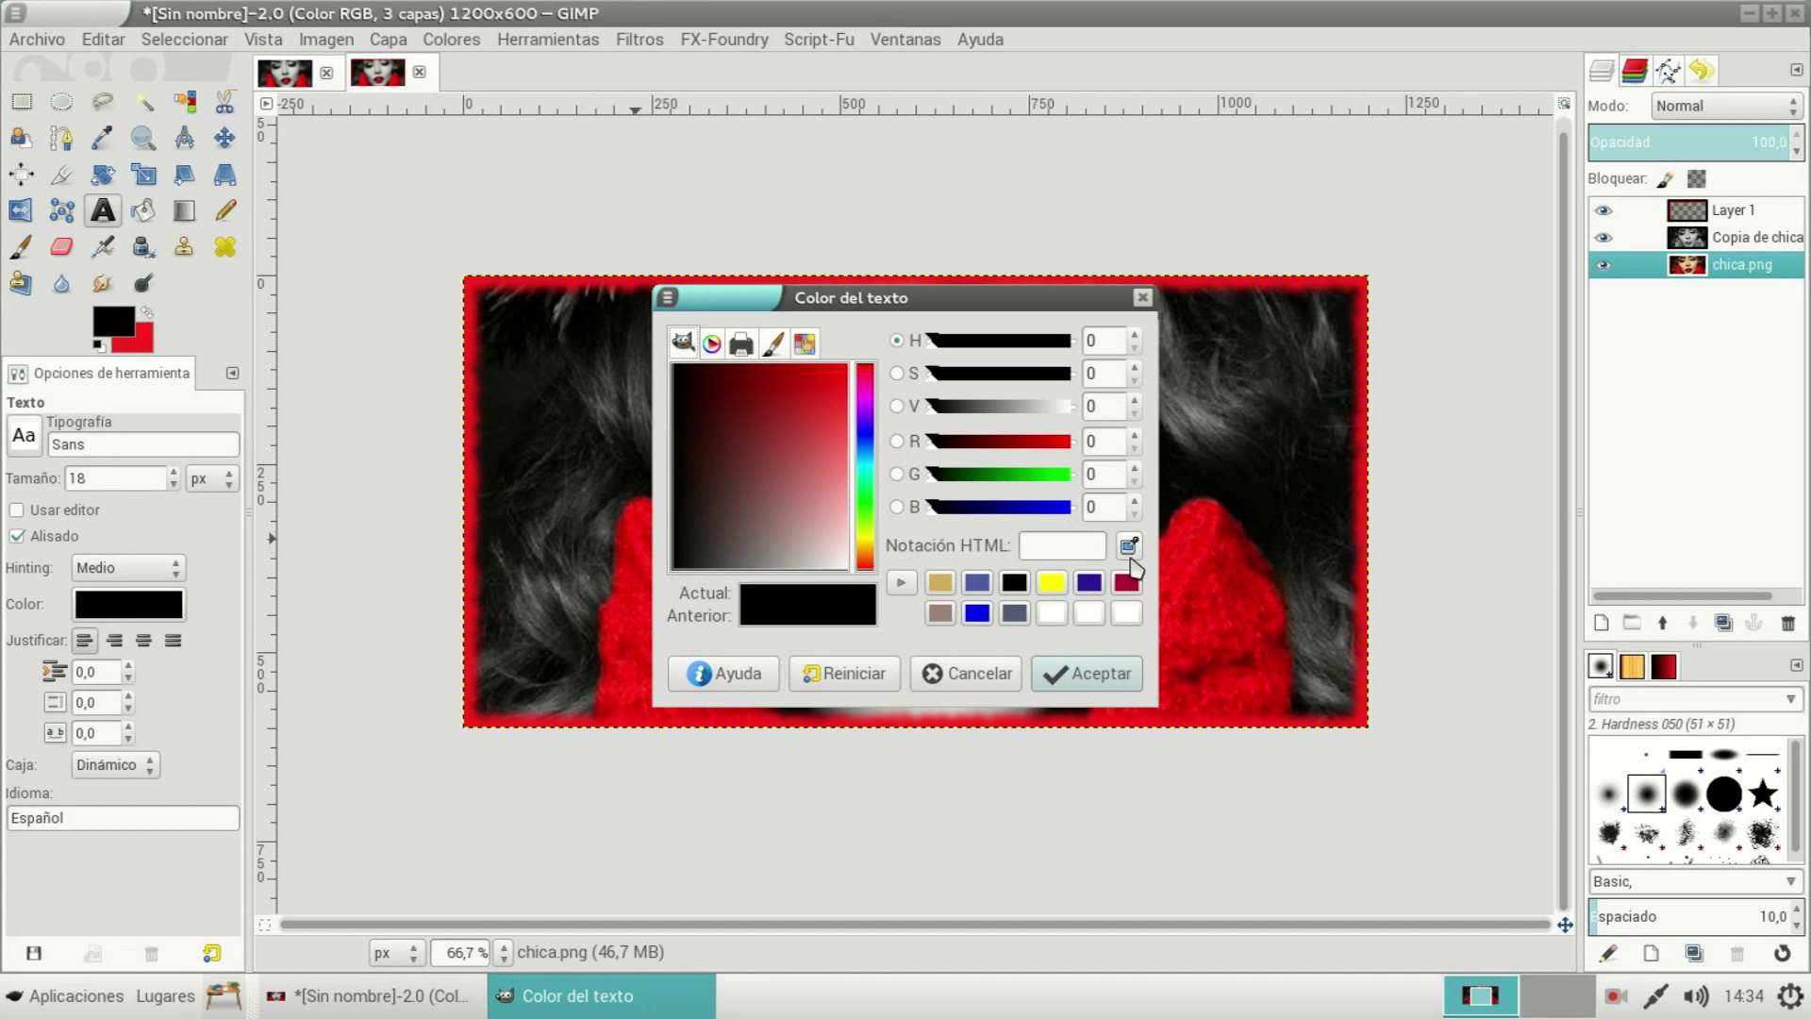
click(1129, 545)
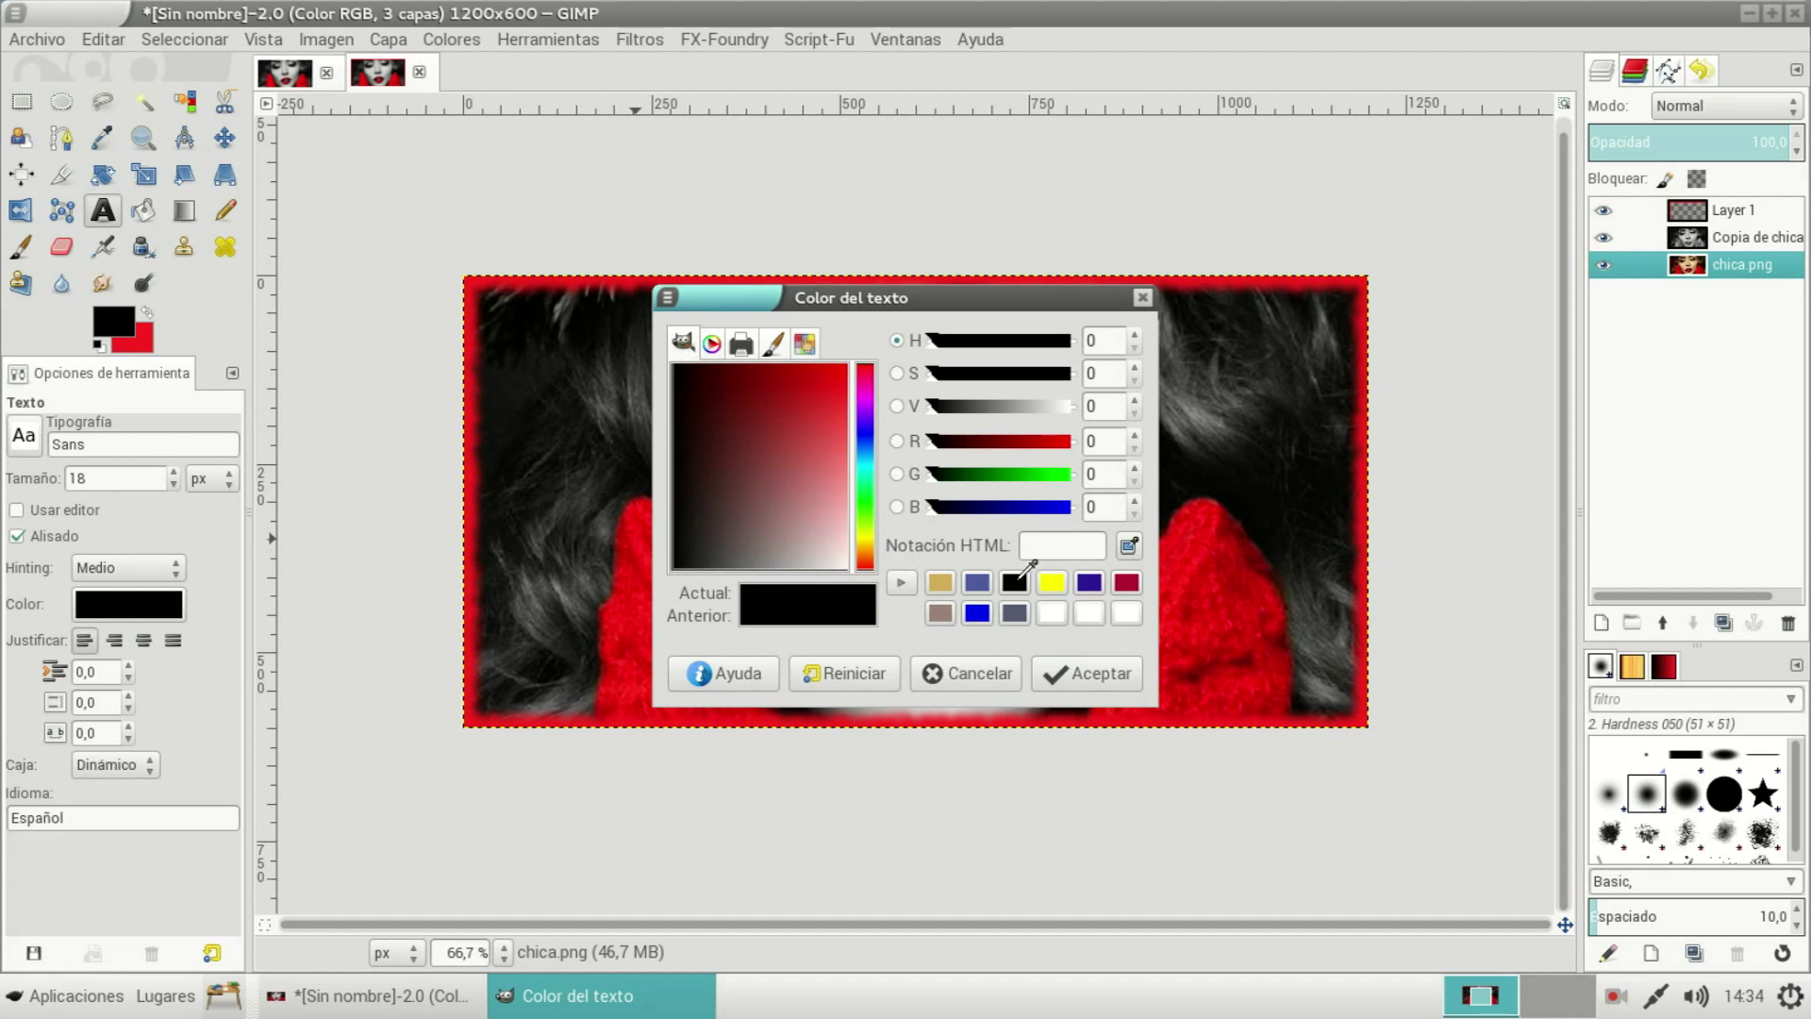
click(651, 537)
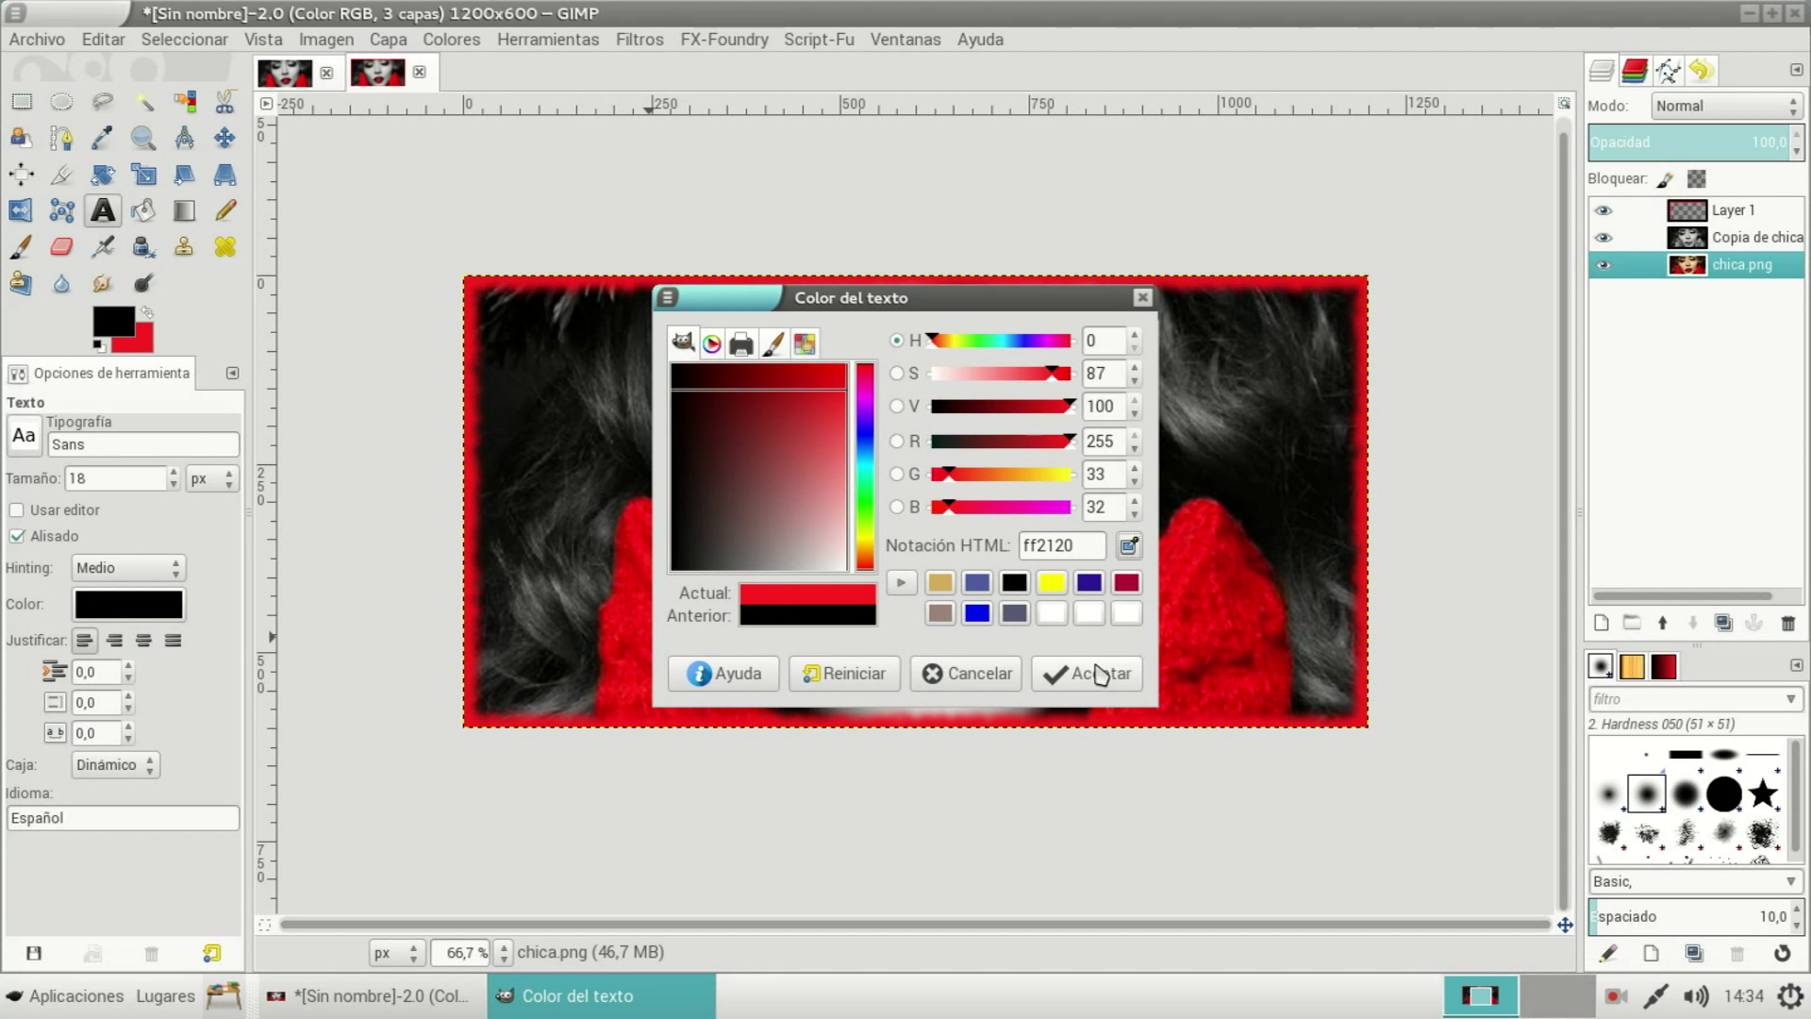
click(1094, 671)
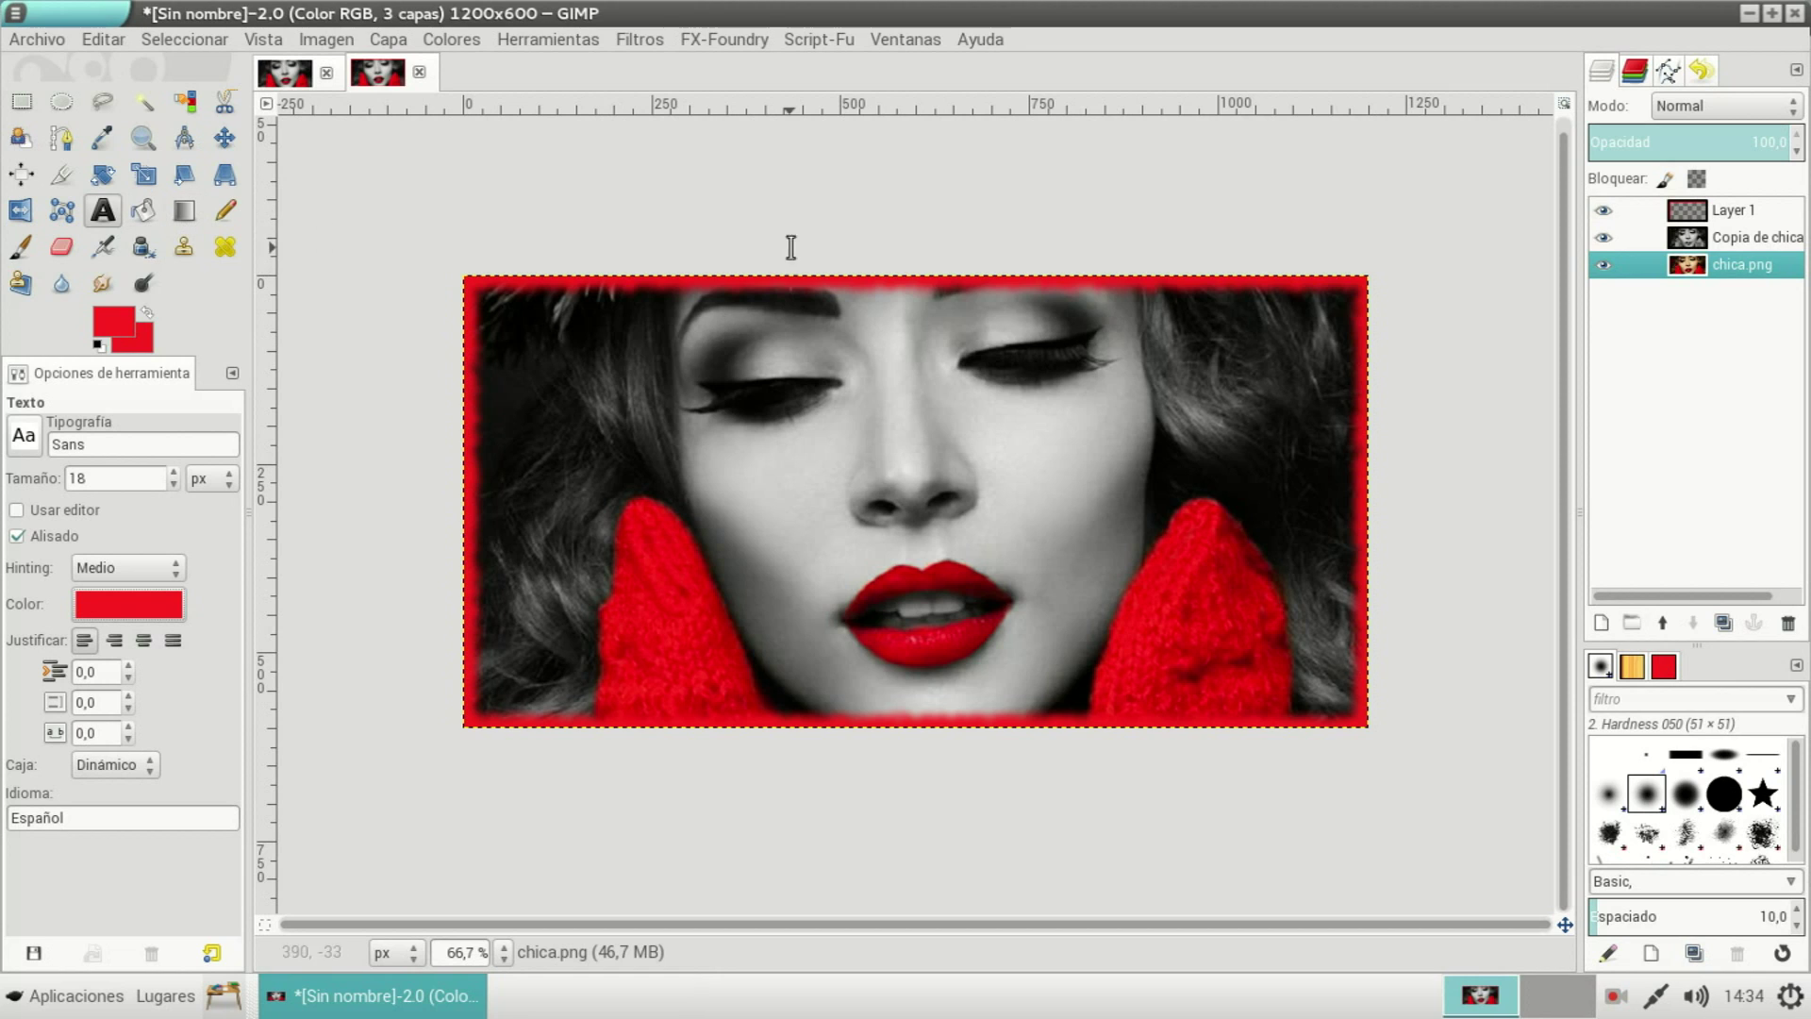
- Start a text box near the portrait's top right and type the author's name
click(1148, 316)
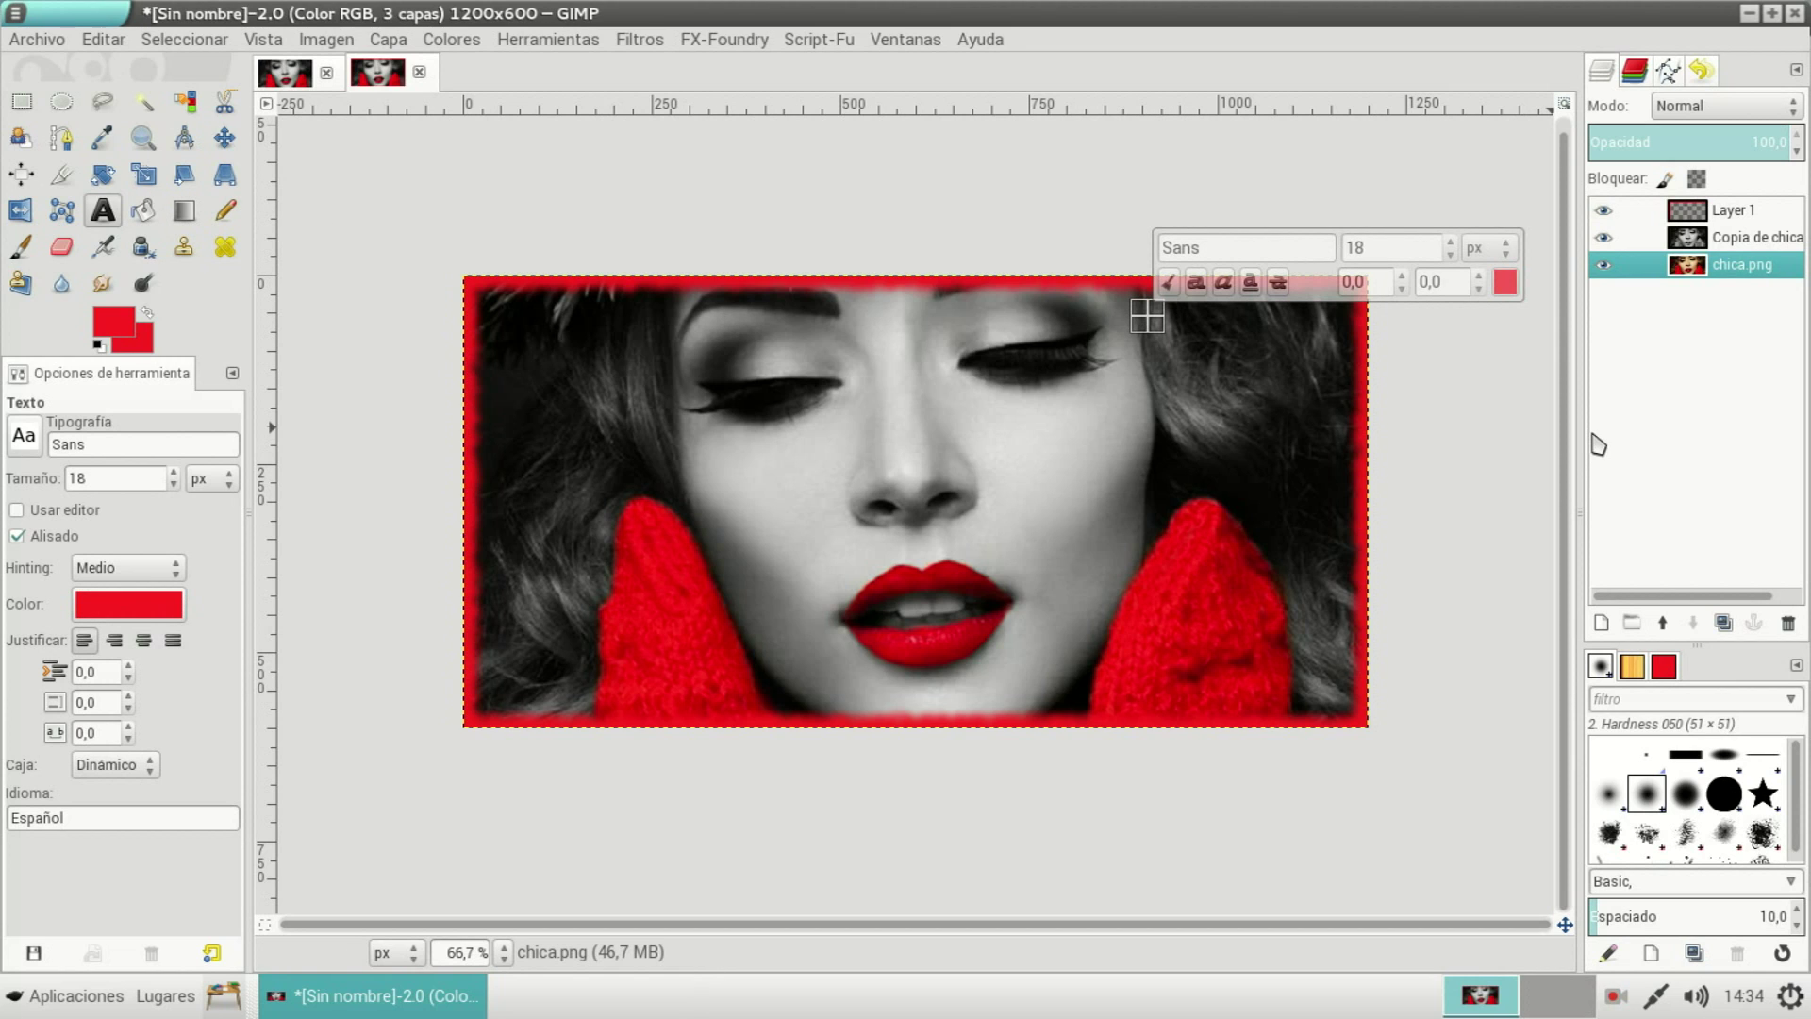
text(Diego)
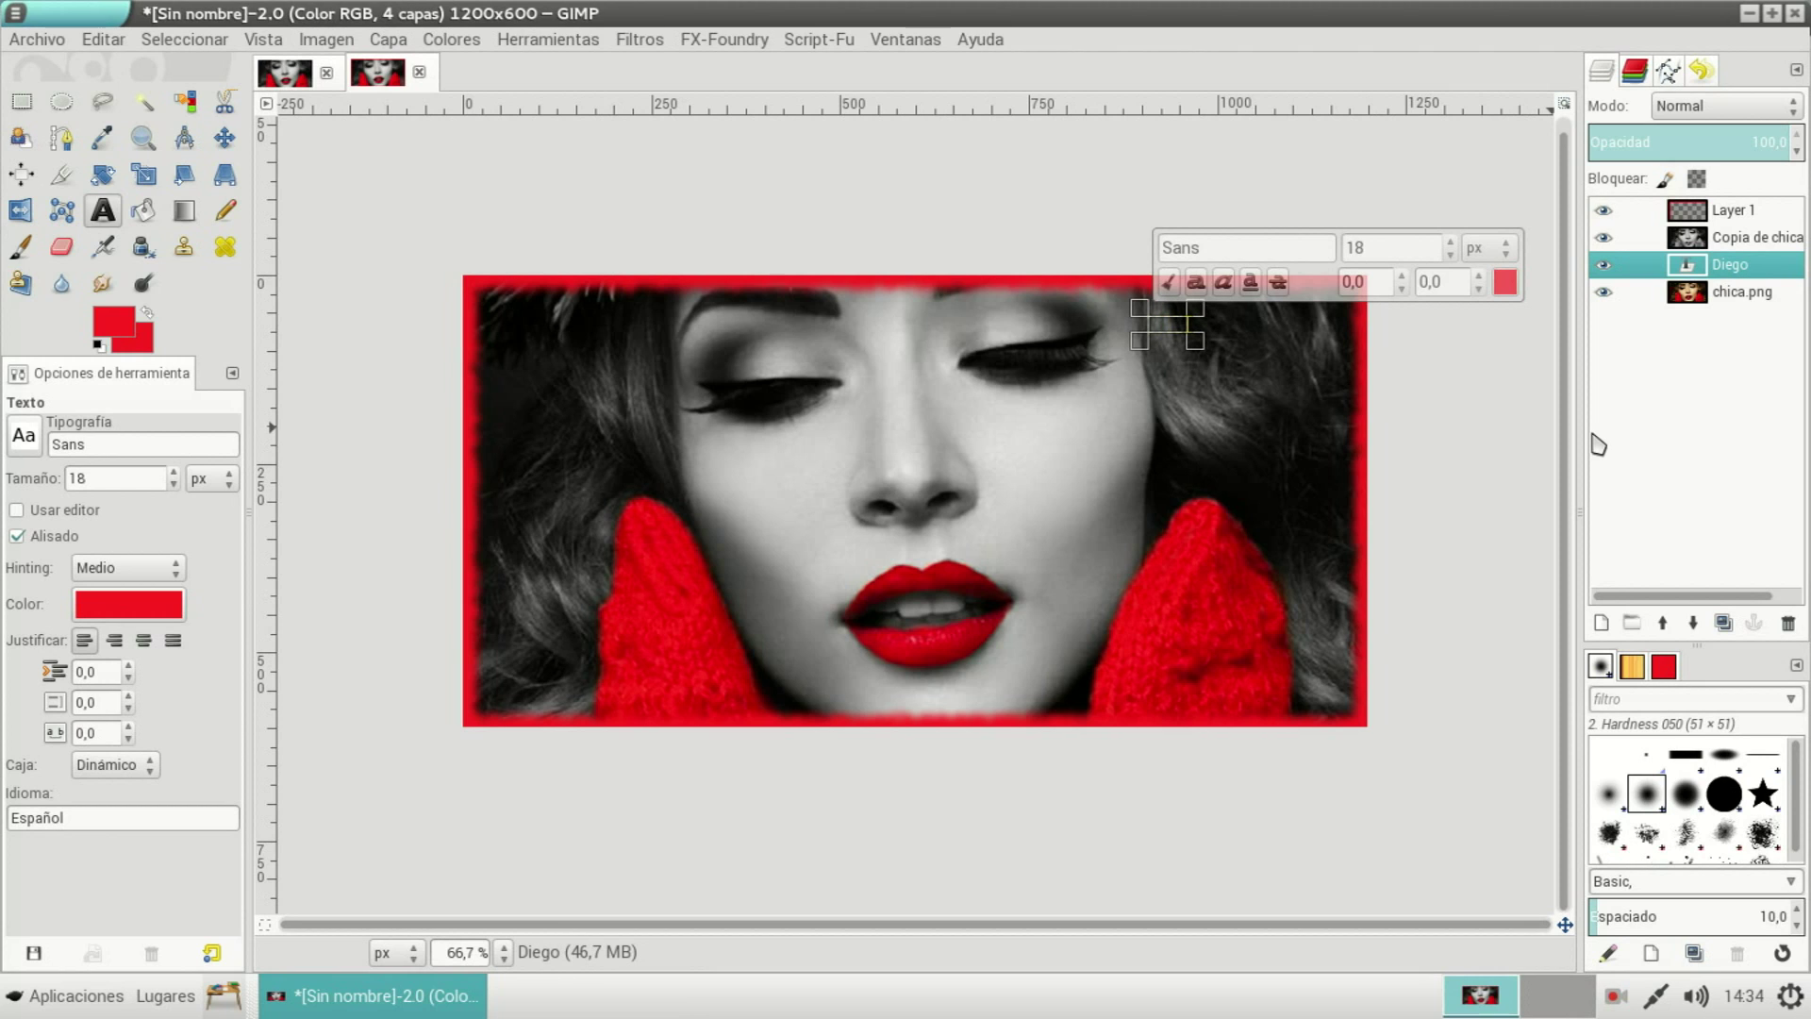
text( Carreño)
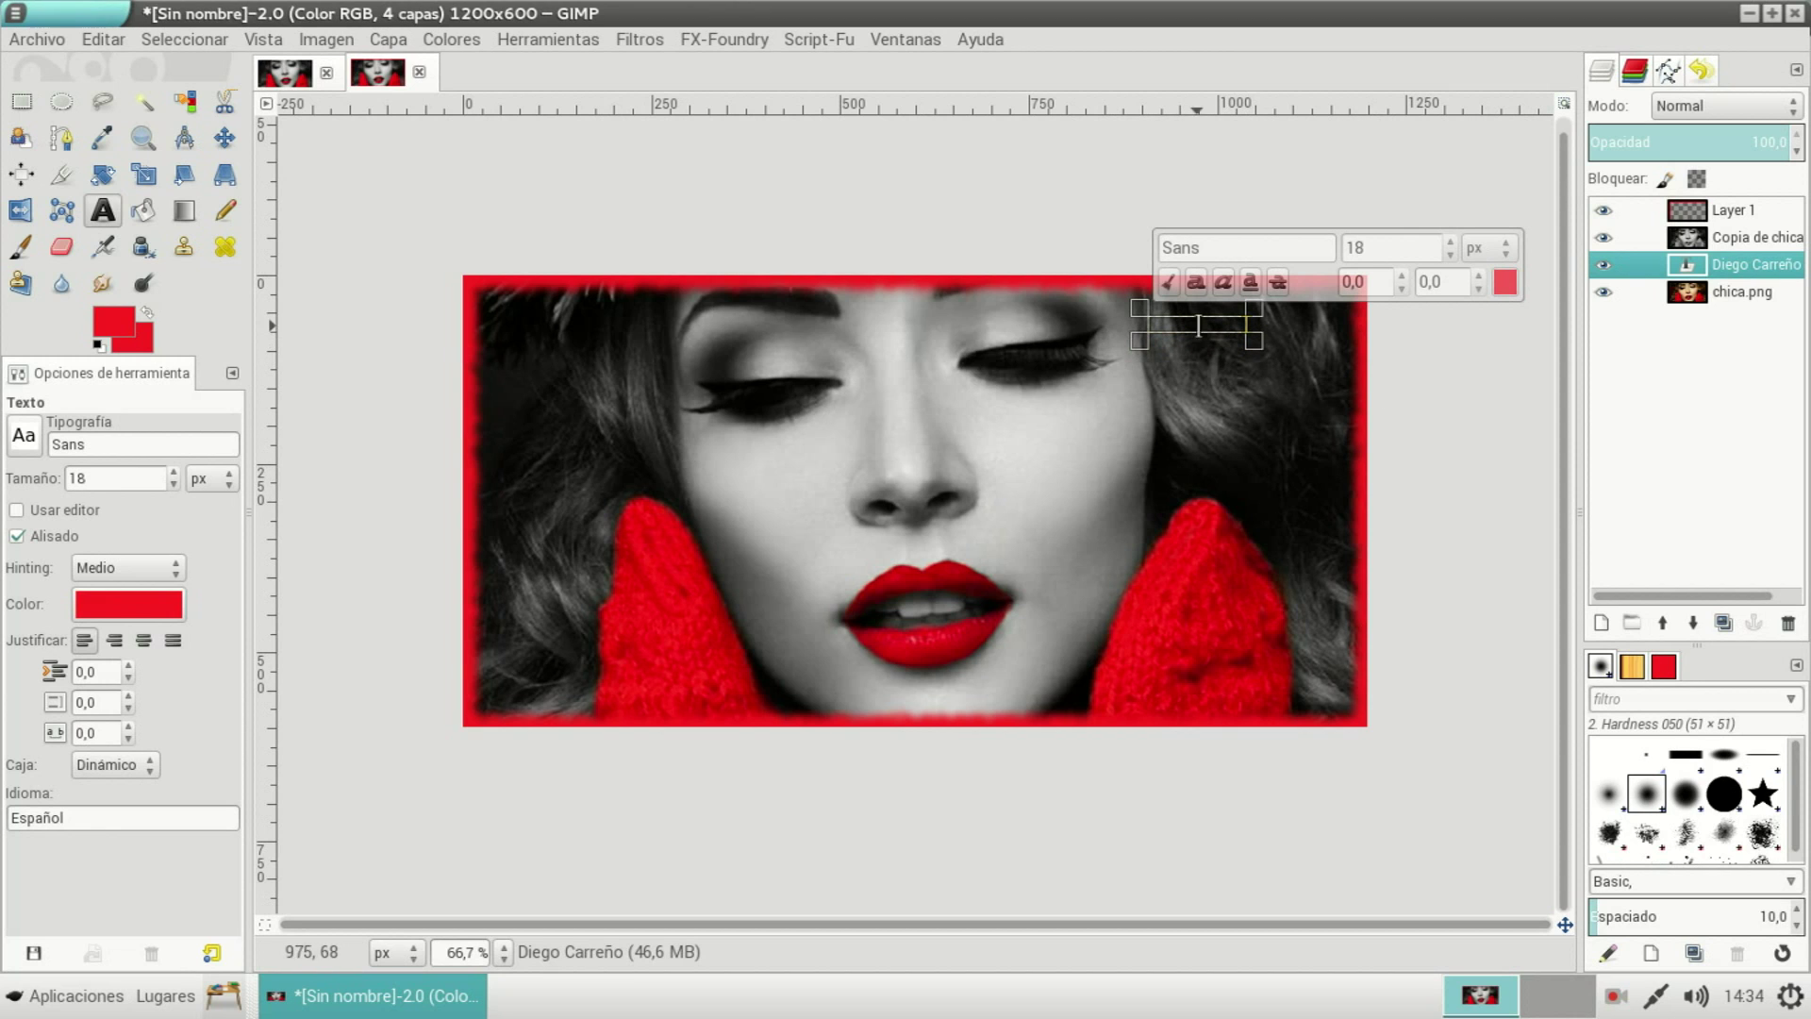
- Zoom into the top-right text area and raise the text layer above Copia de chica
click(140, 142)
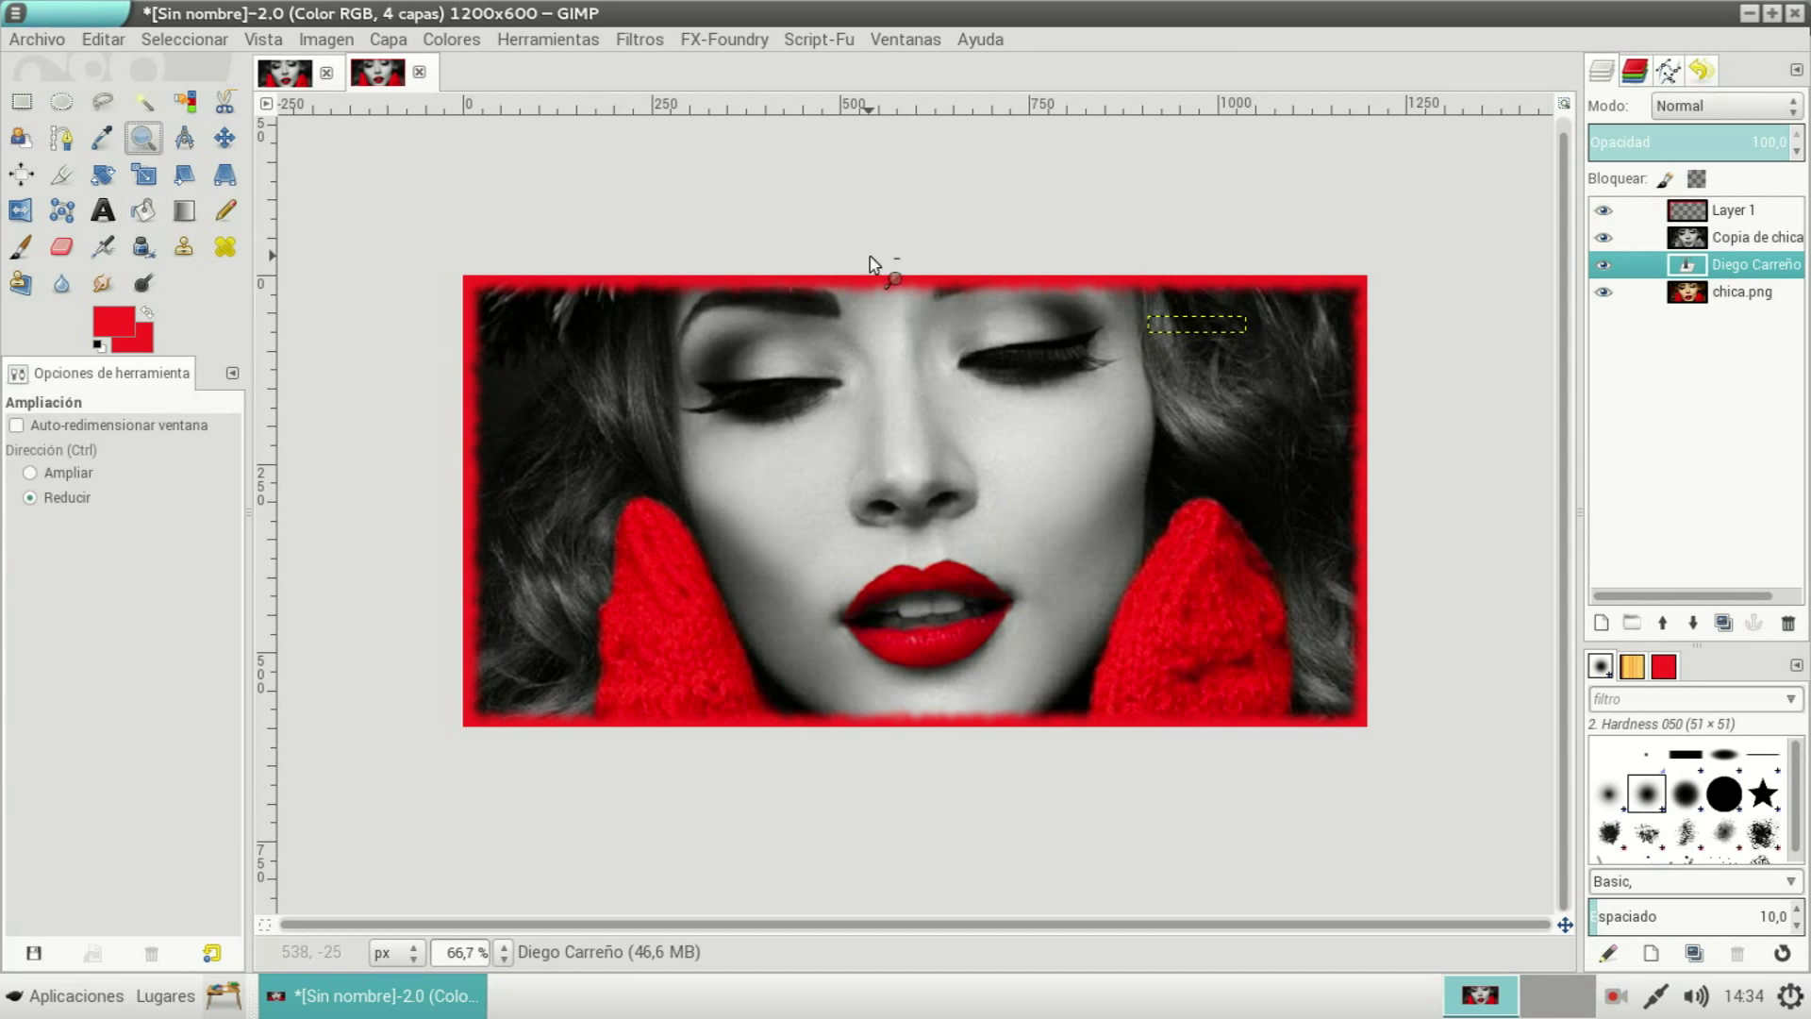
click(1190, 327)
click(66, 473)
click(1185, 319)
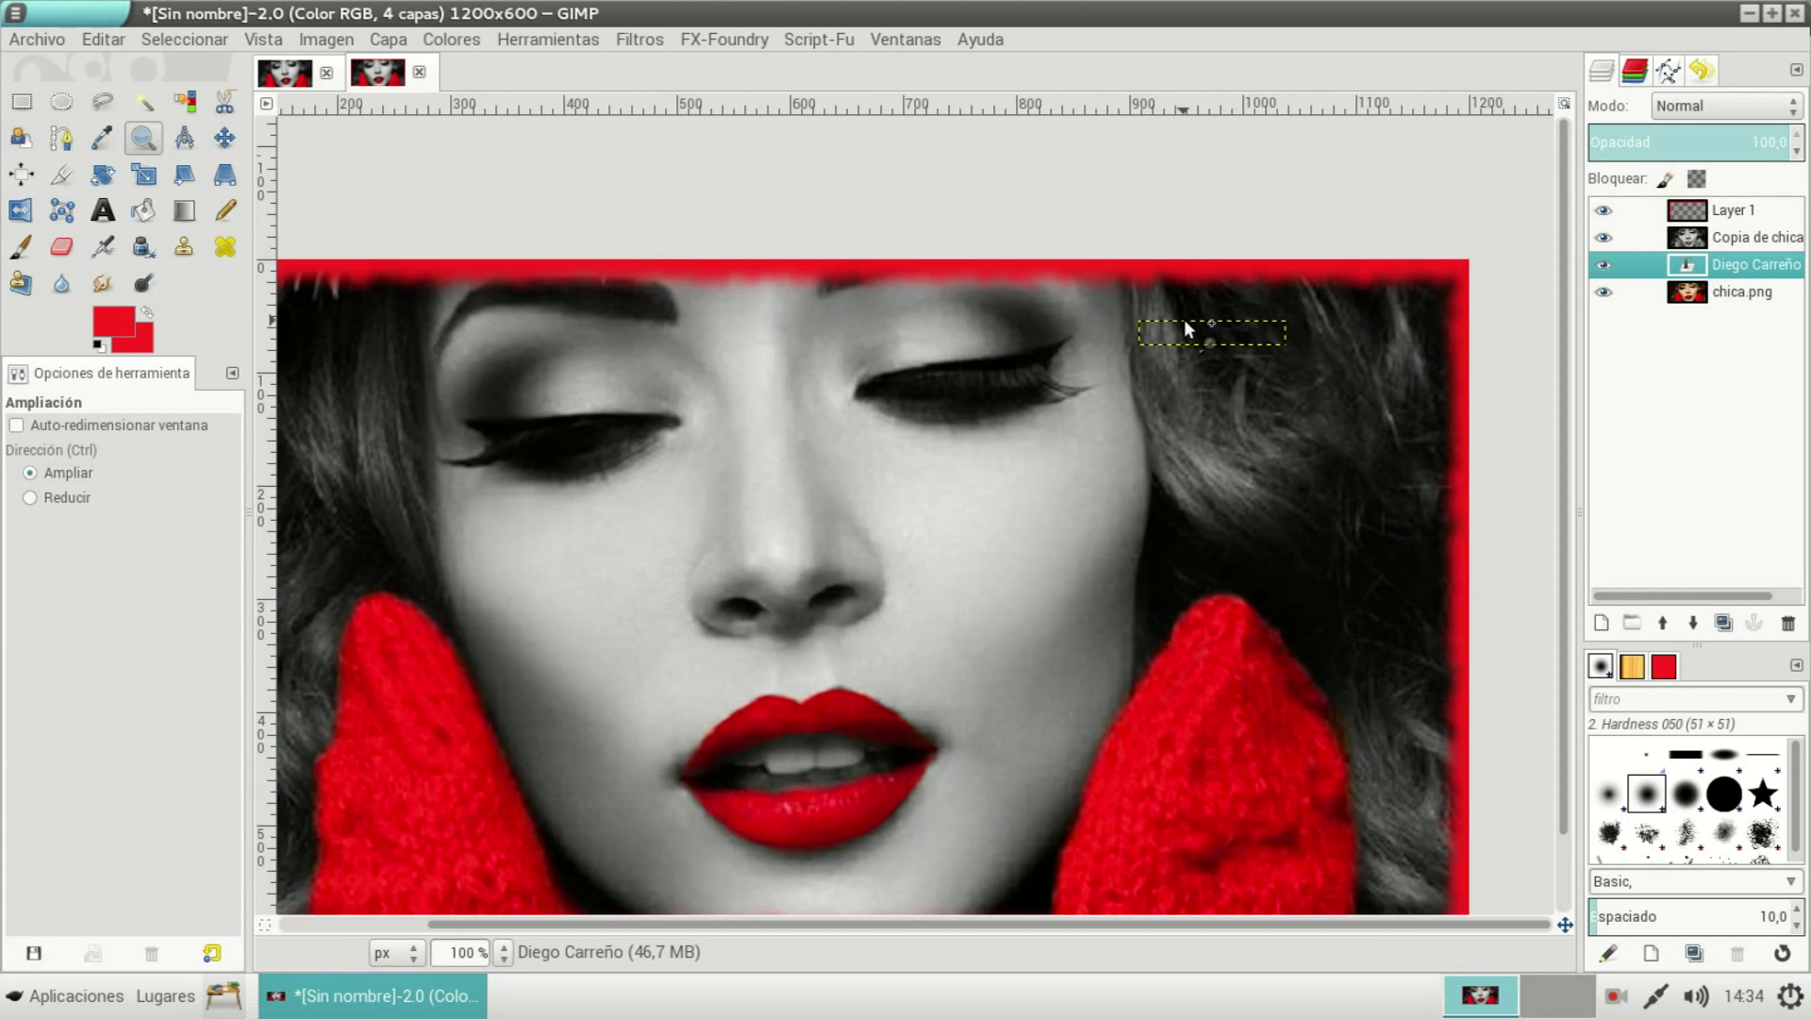
click(1185, 319)
click(1185, 318)
click(1185, 319)
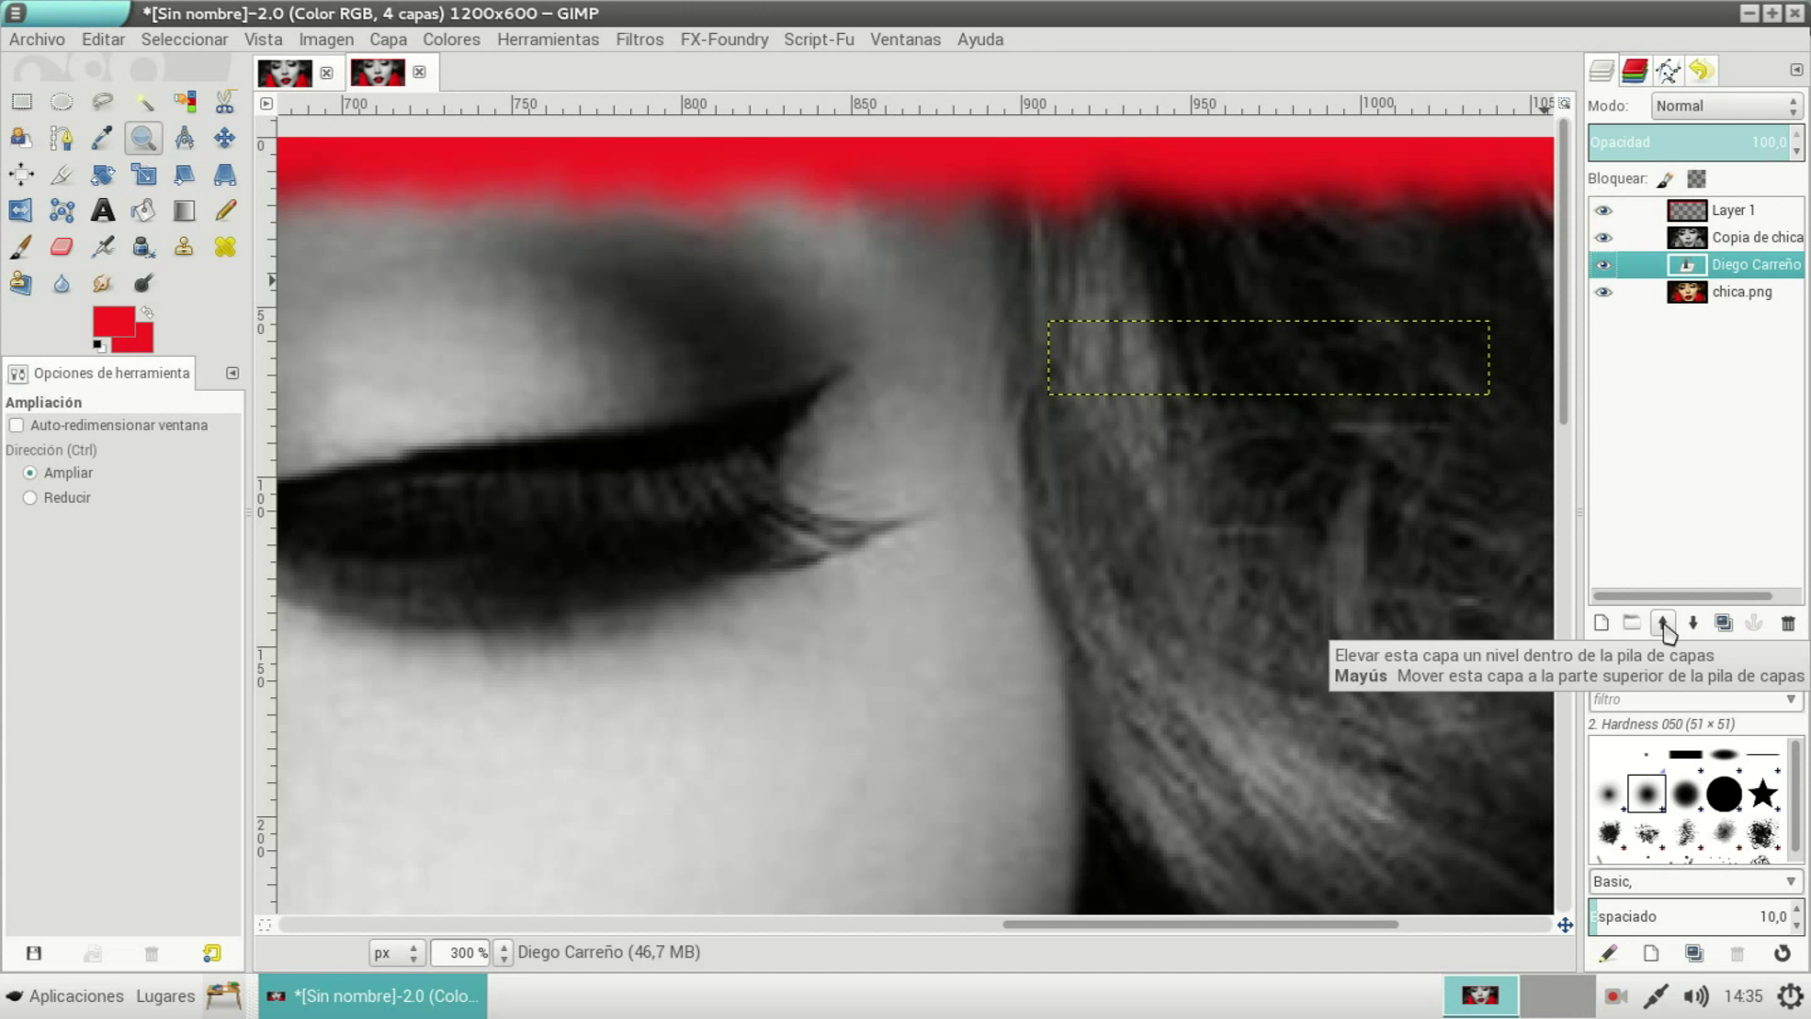
click(1663, 623)
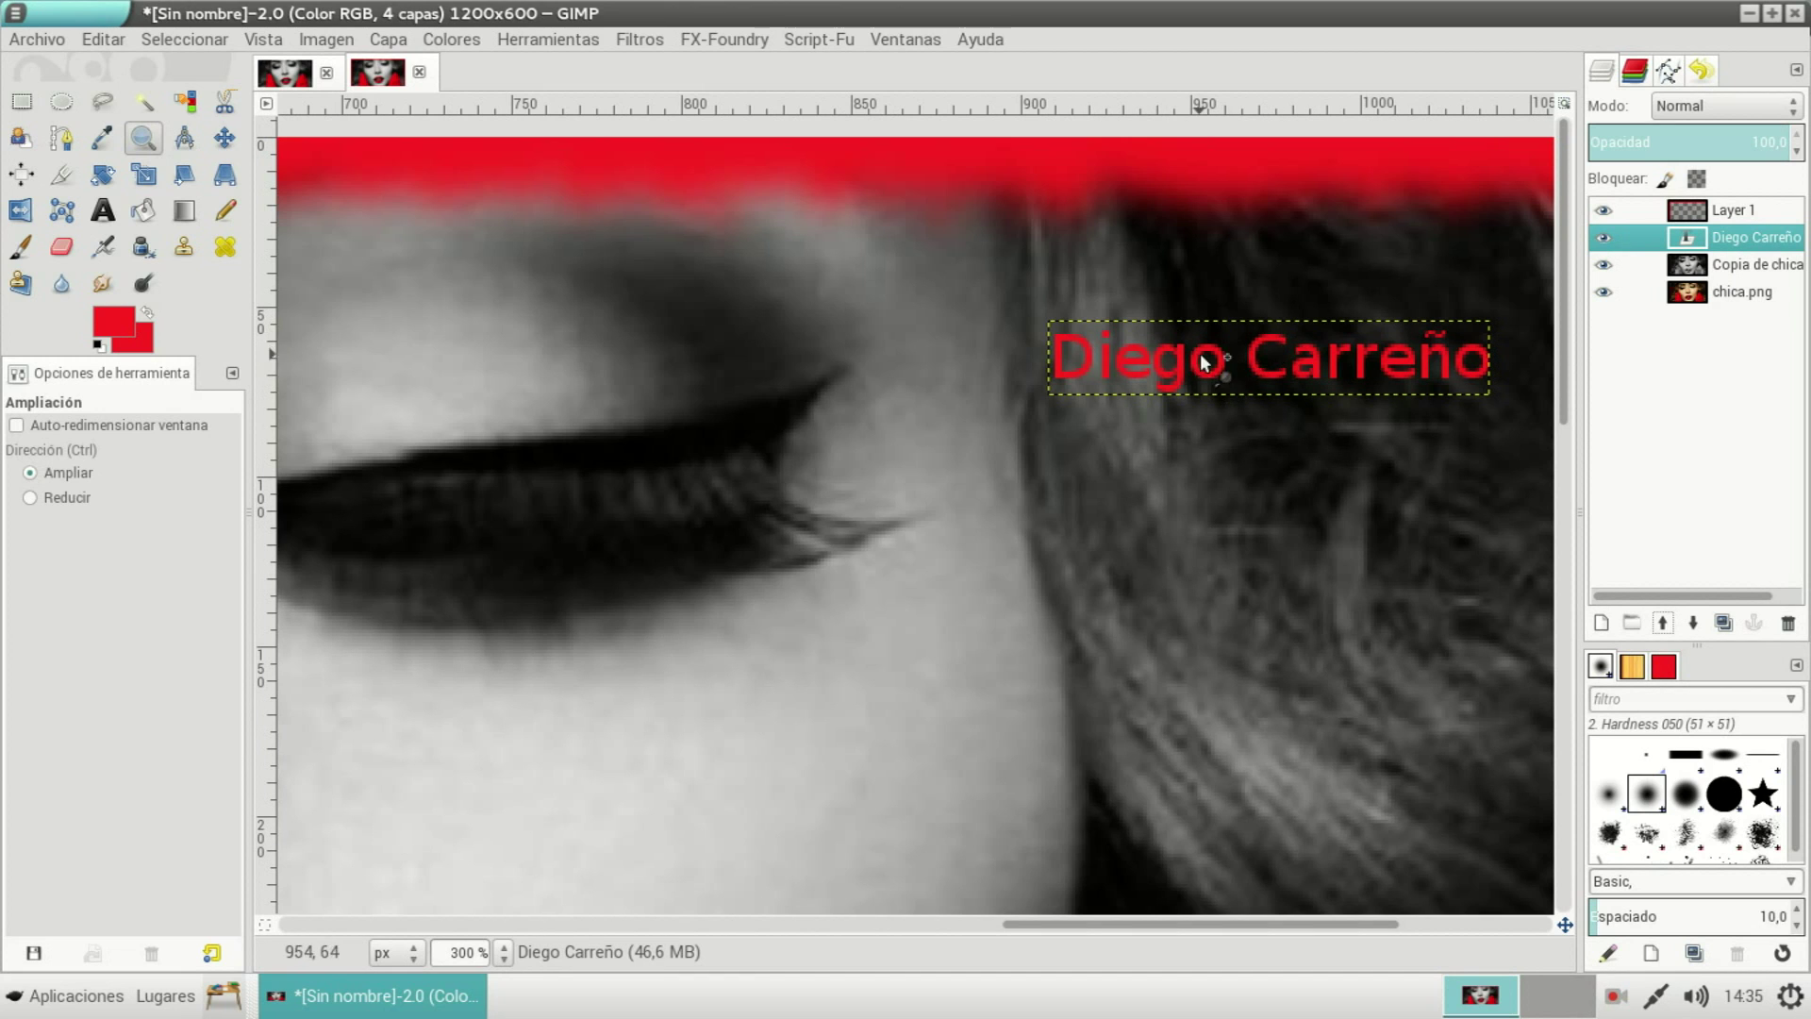
- Make the whole name text bold and enlarge it from 18 to 23 px
click(104, 212)
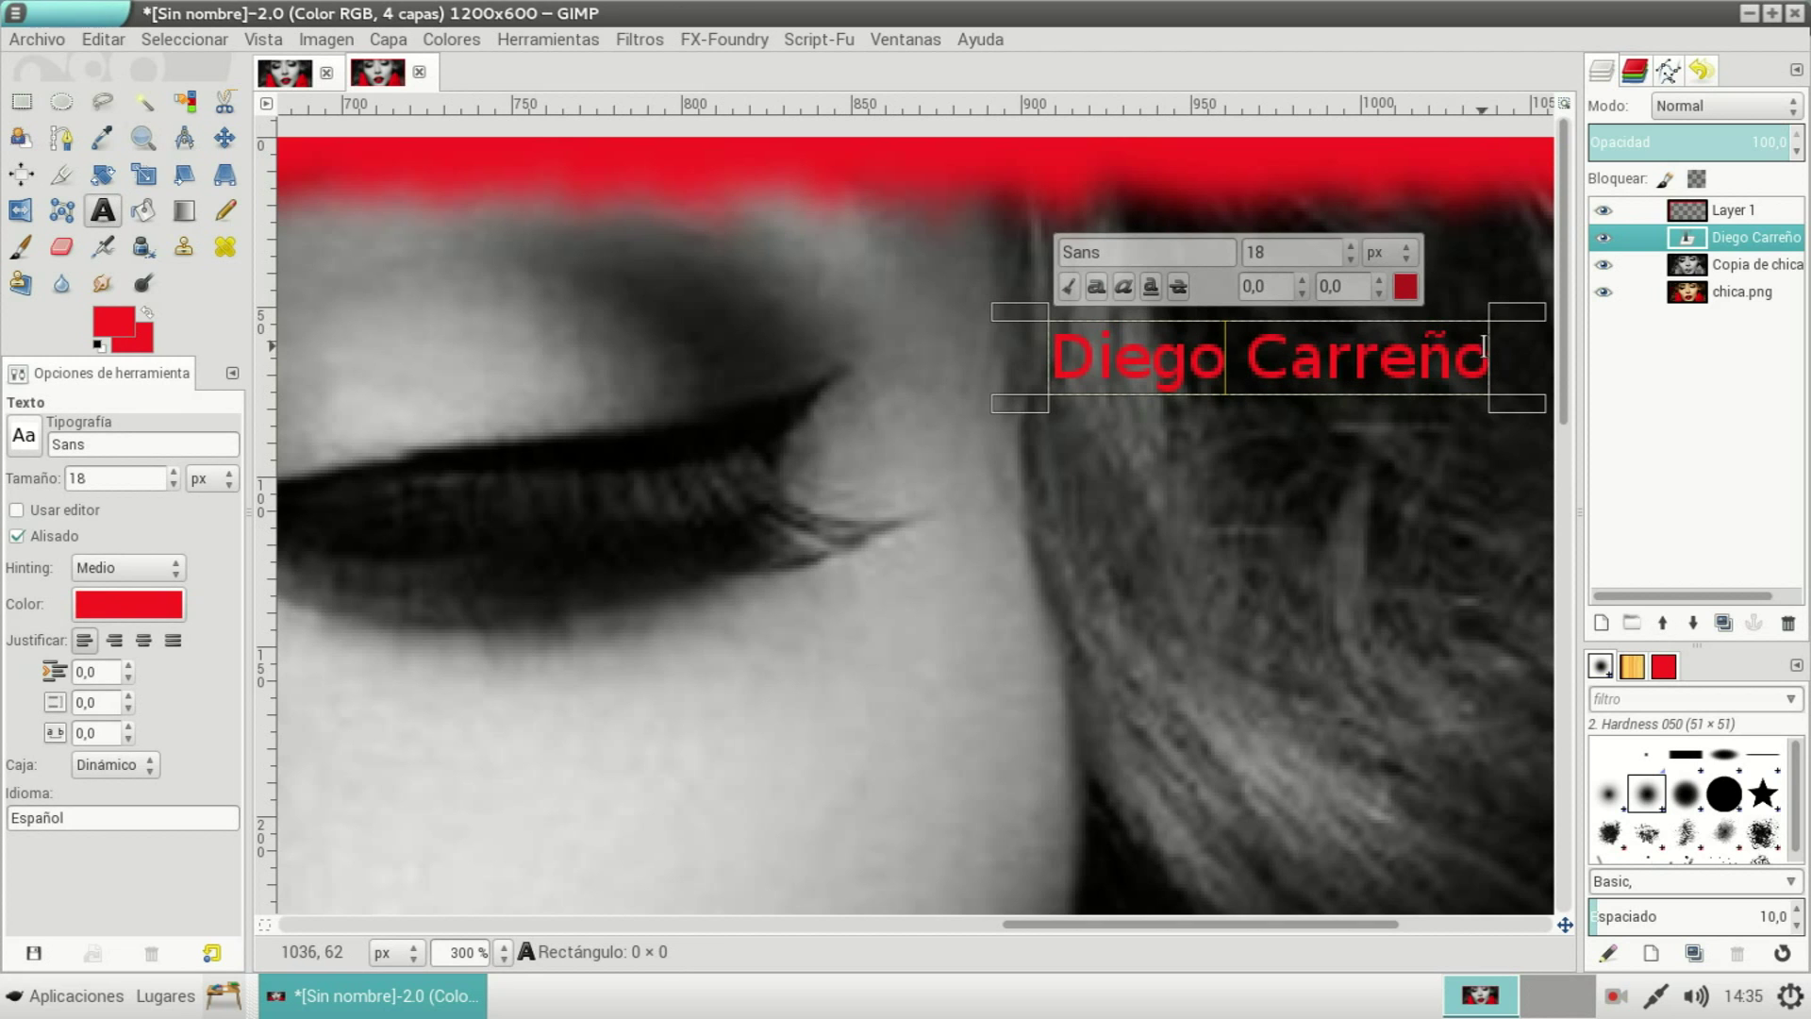
drag(1487, 354, 1046, 356)
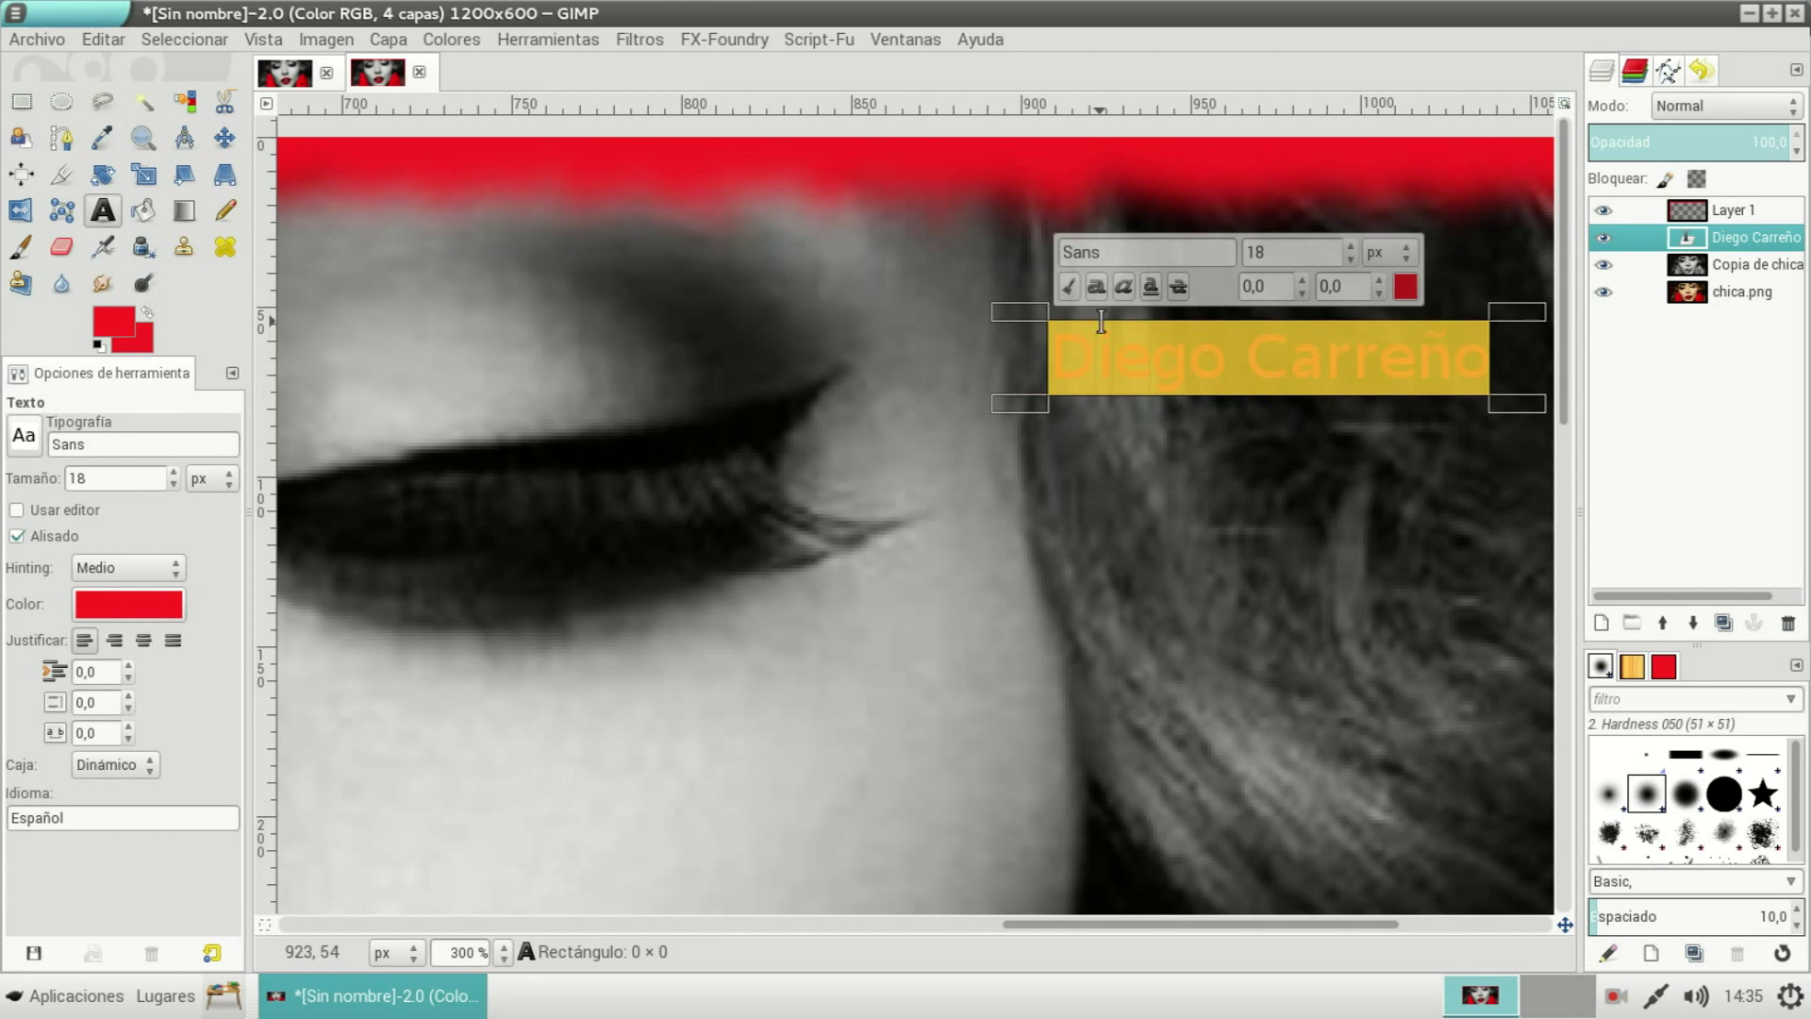
click(1097, 288)
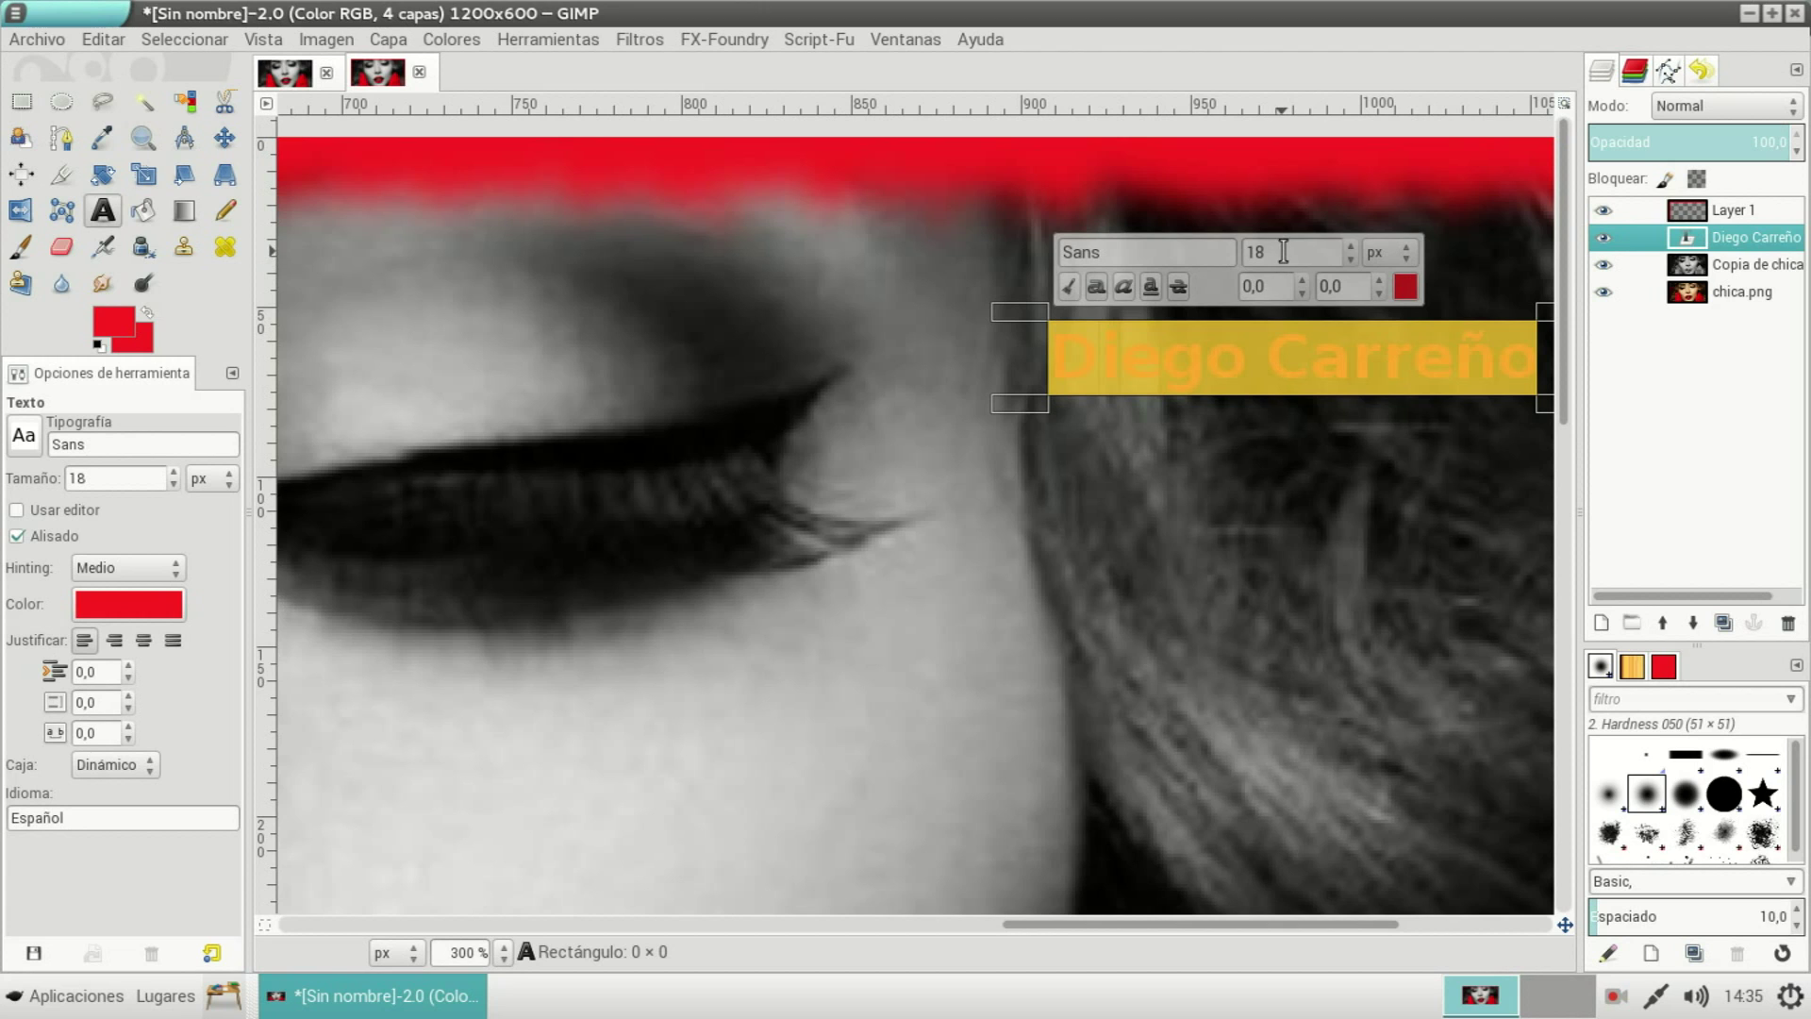
click(1351, 247)
click(1351, 247)
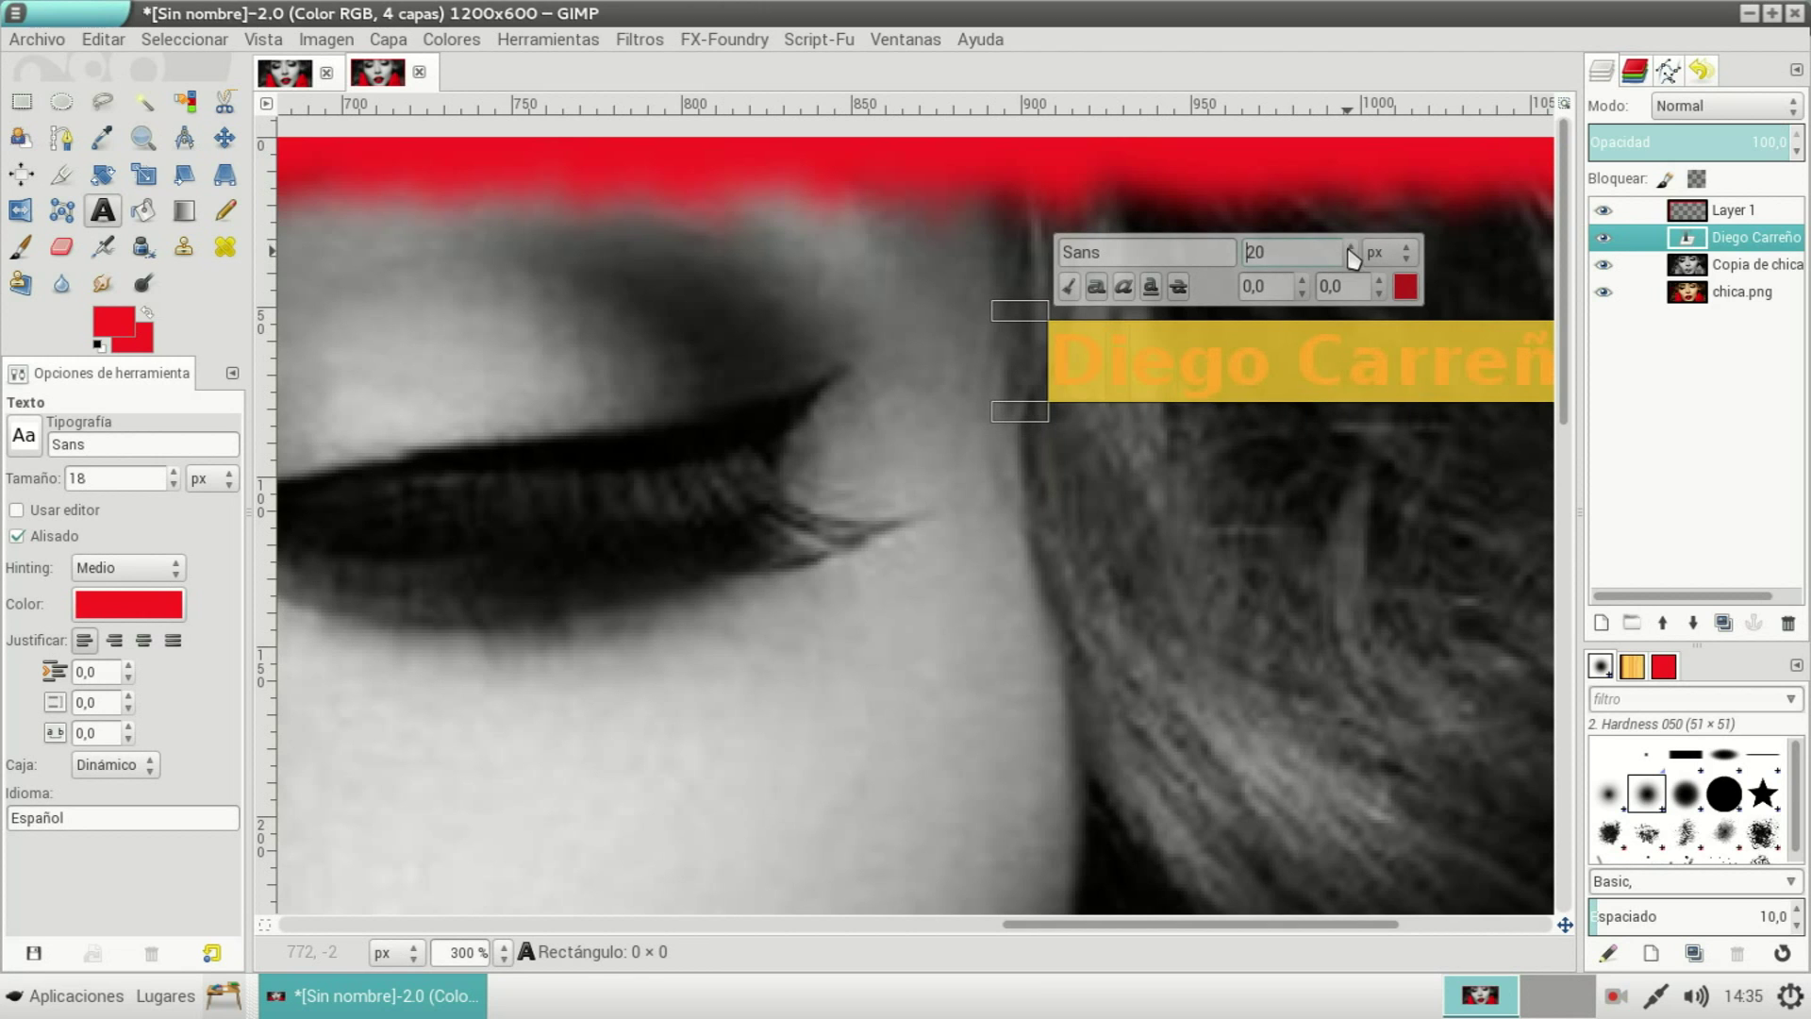
click(1351, 247)
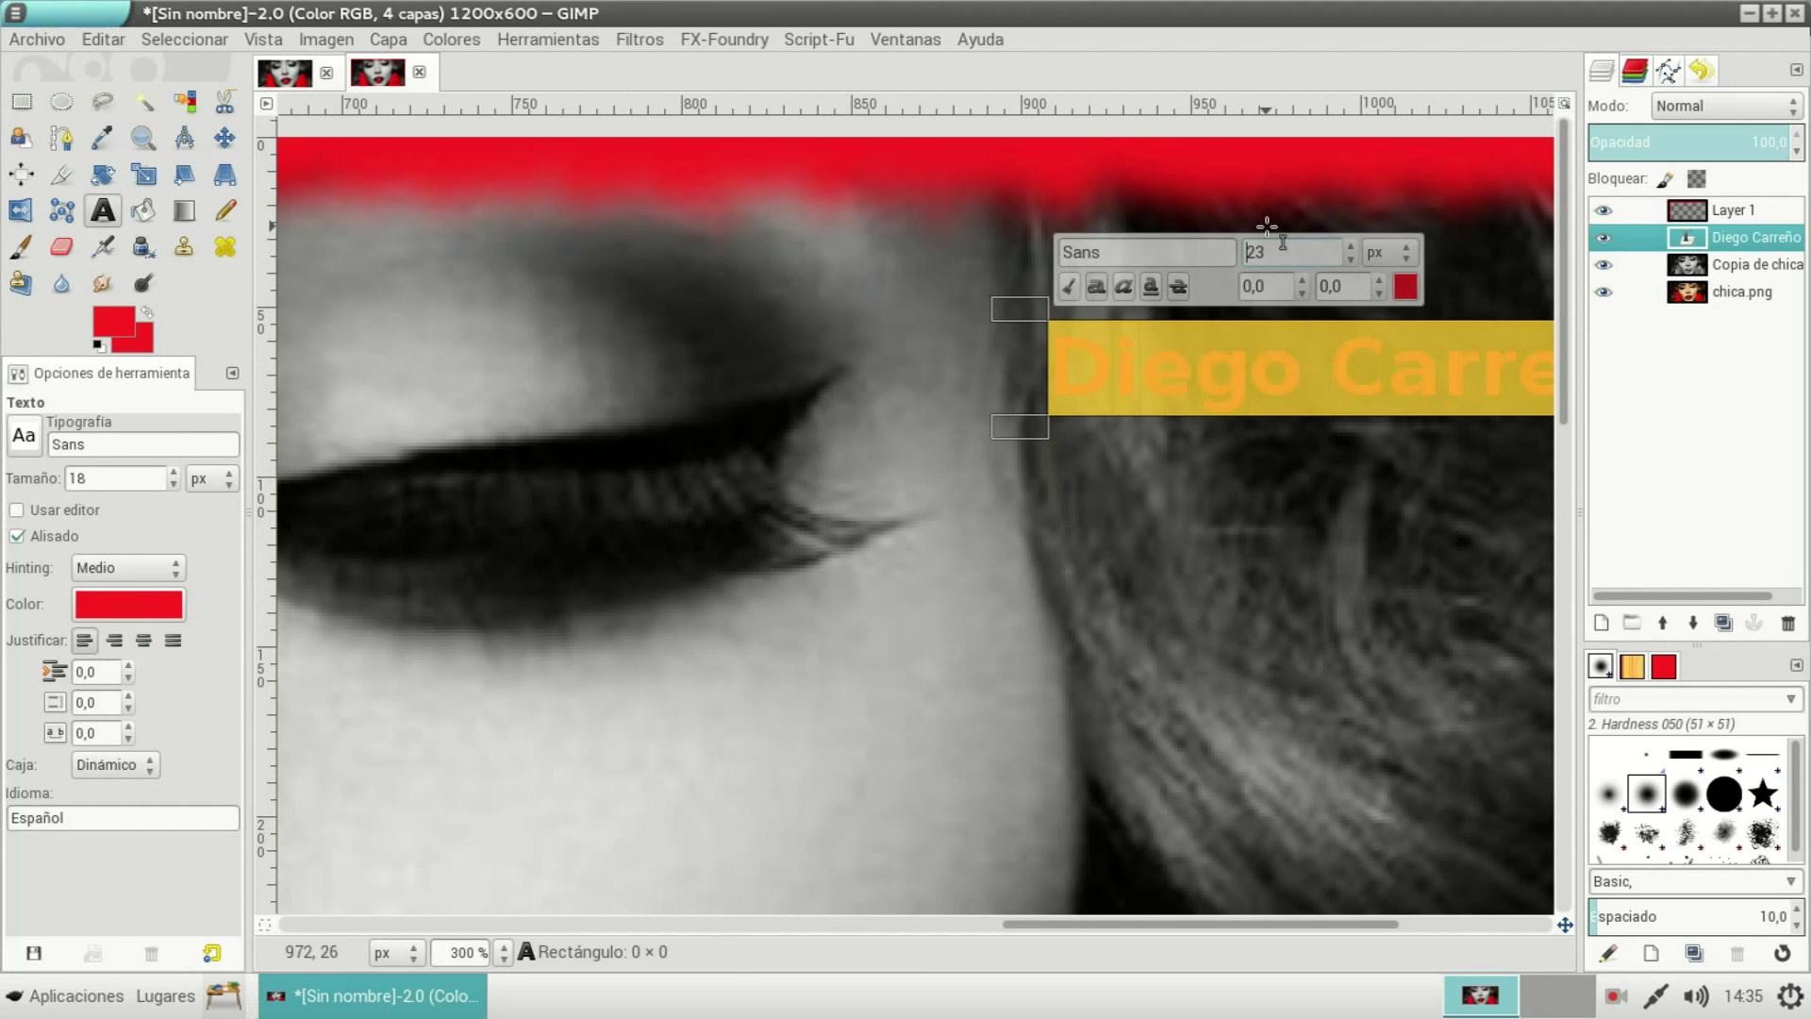
mouse_move(1740, 291)
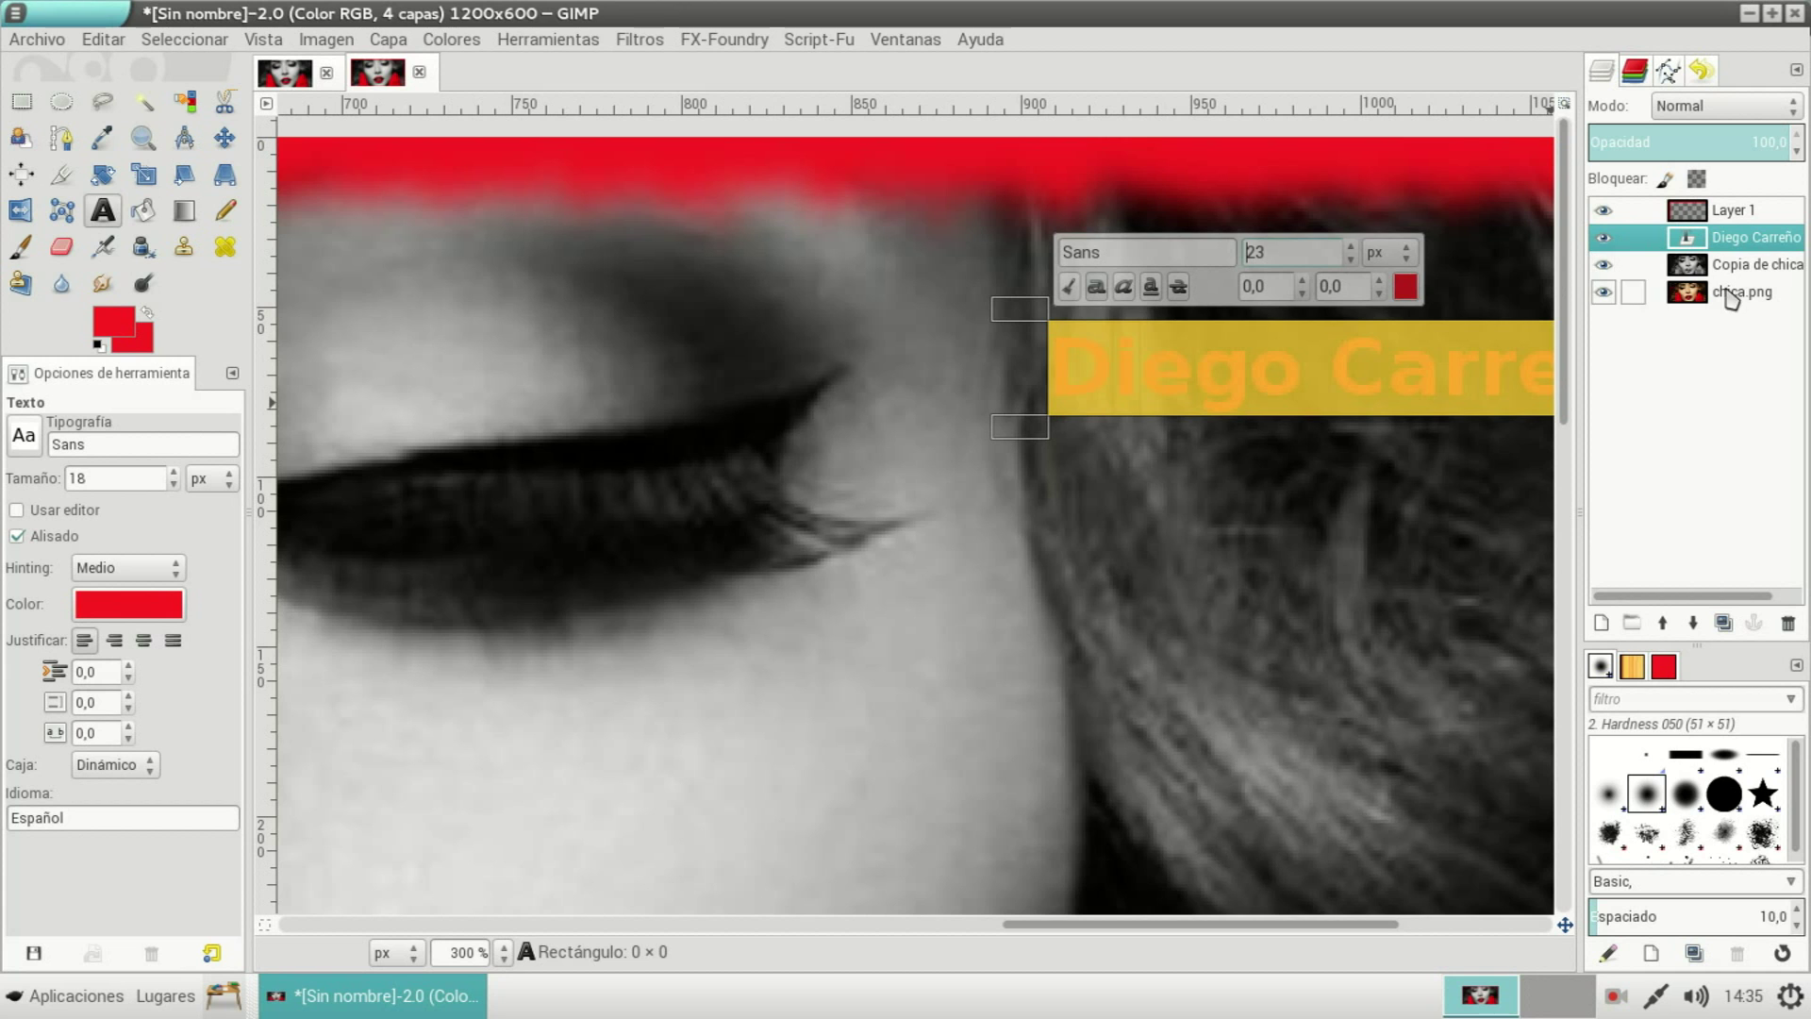
click(142, 137)
click(108, 500)
- Move the name text layer up and right into the top-right corner, then zoom out to 66.7%
click(663, 502)
click(700, 498)
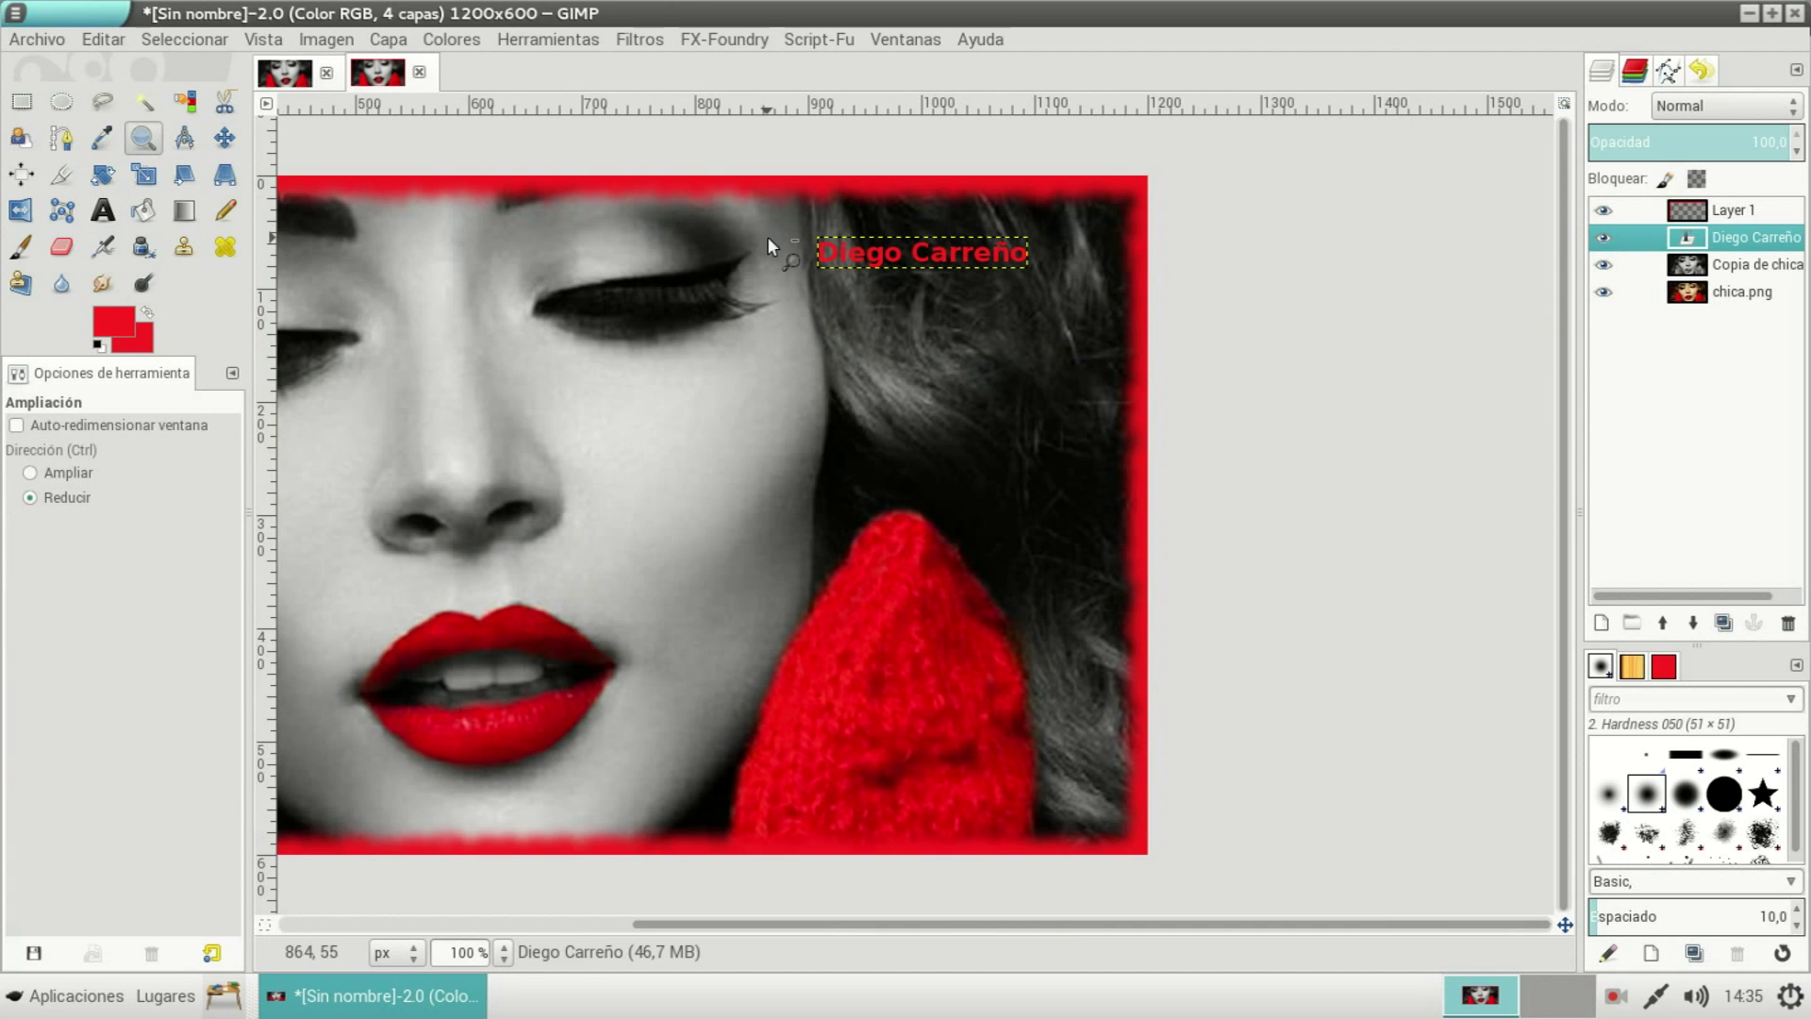
click(225, 138)
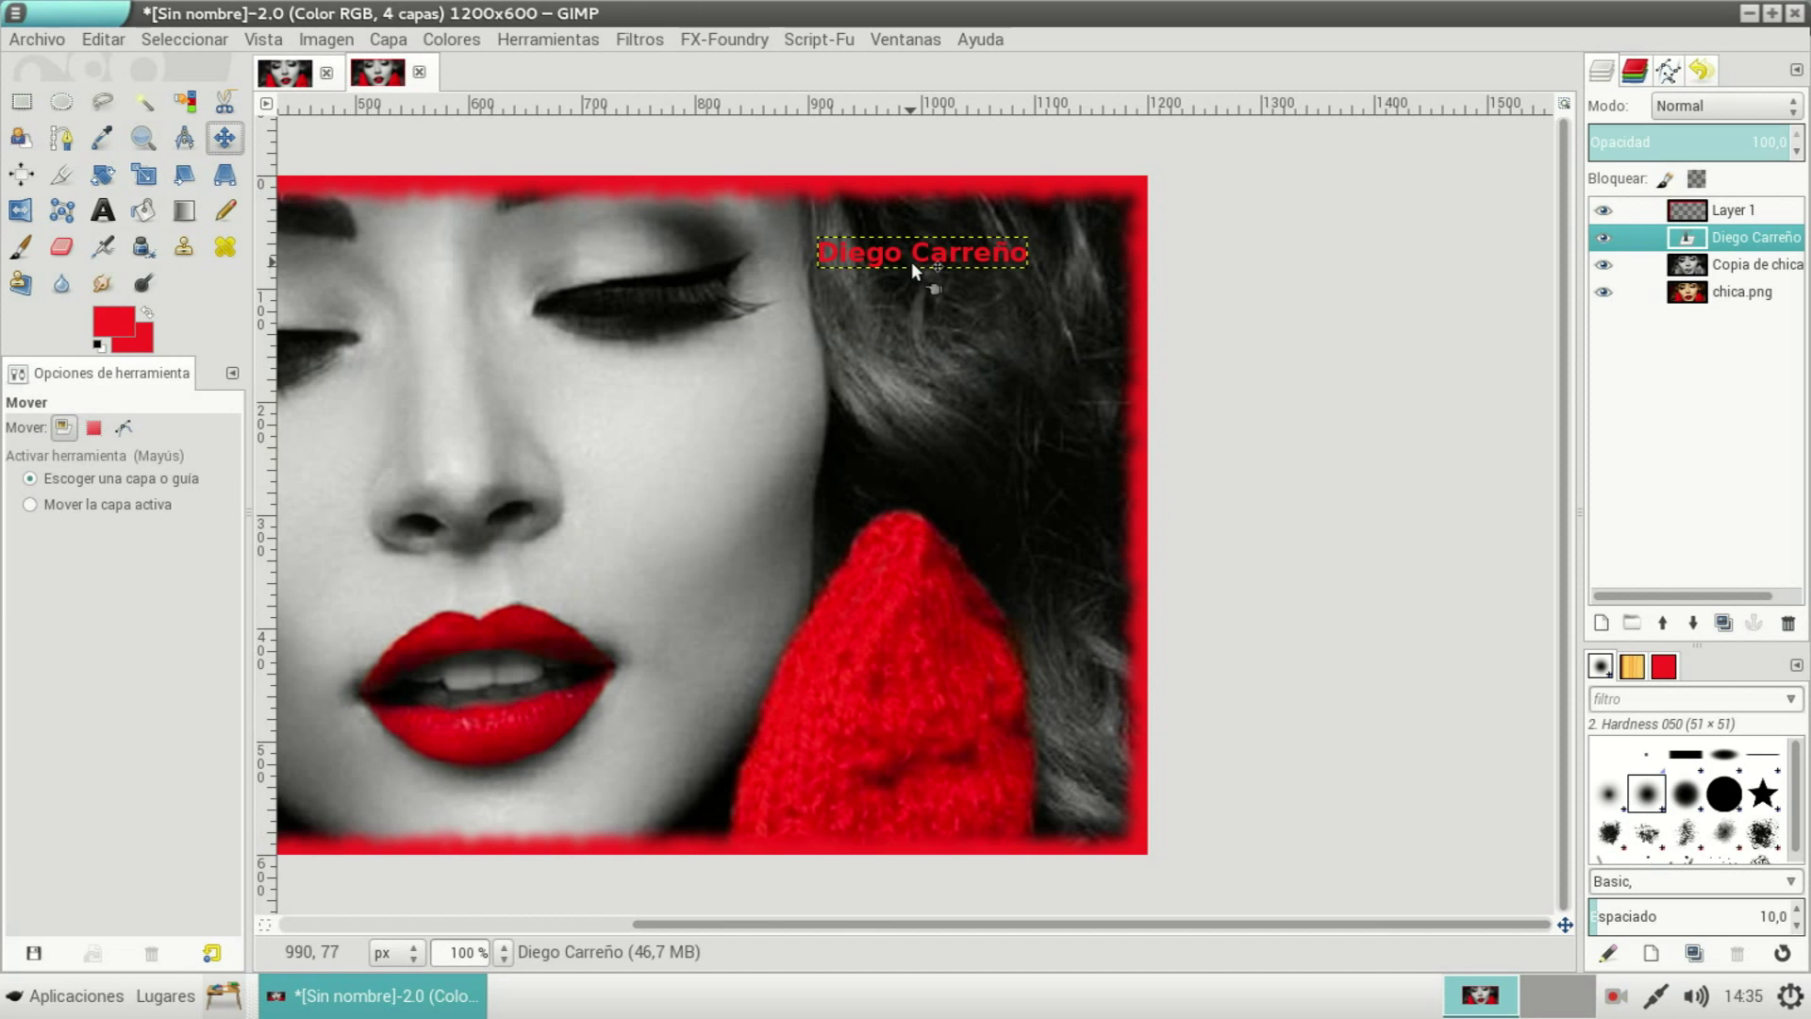
drag(917, 253, 987, 234)
drag(855, 929, 524, 929)
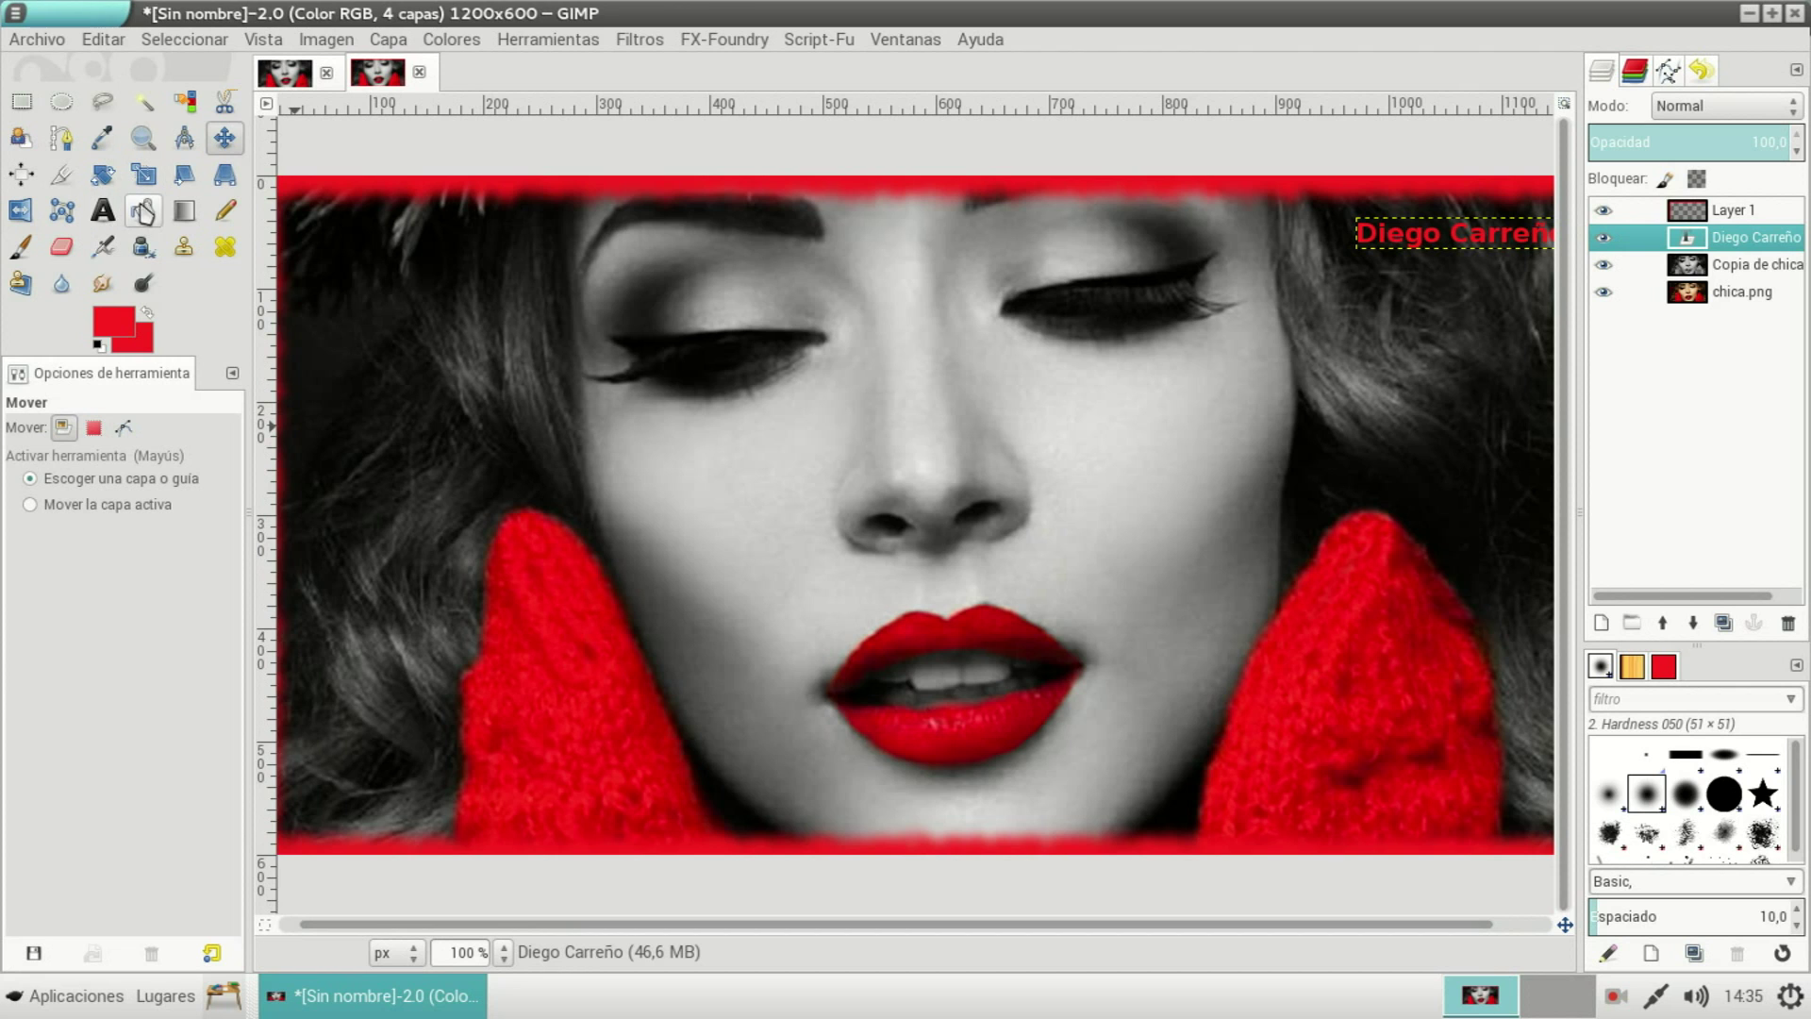
click(140, 141)
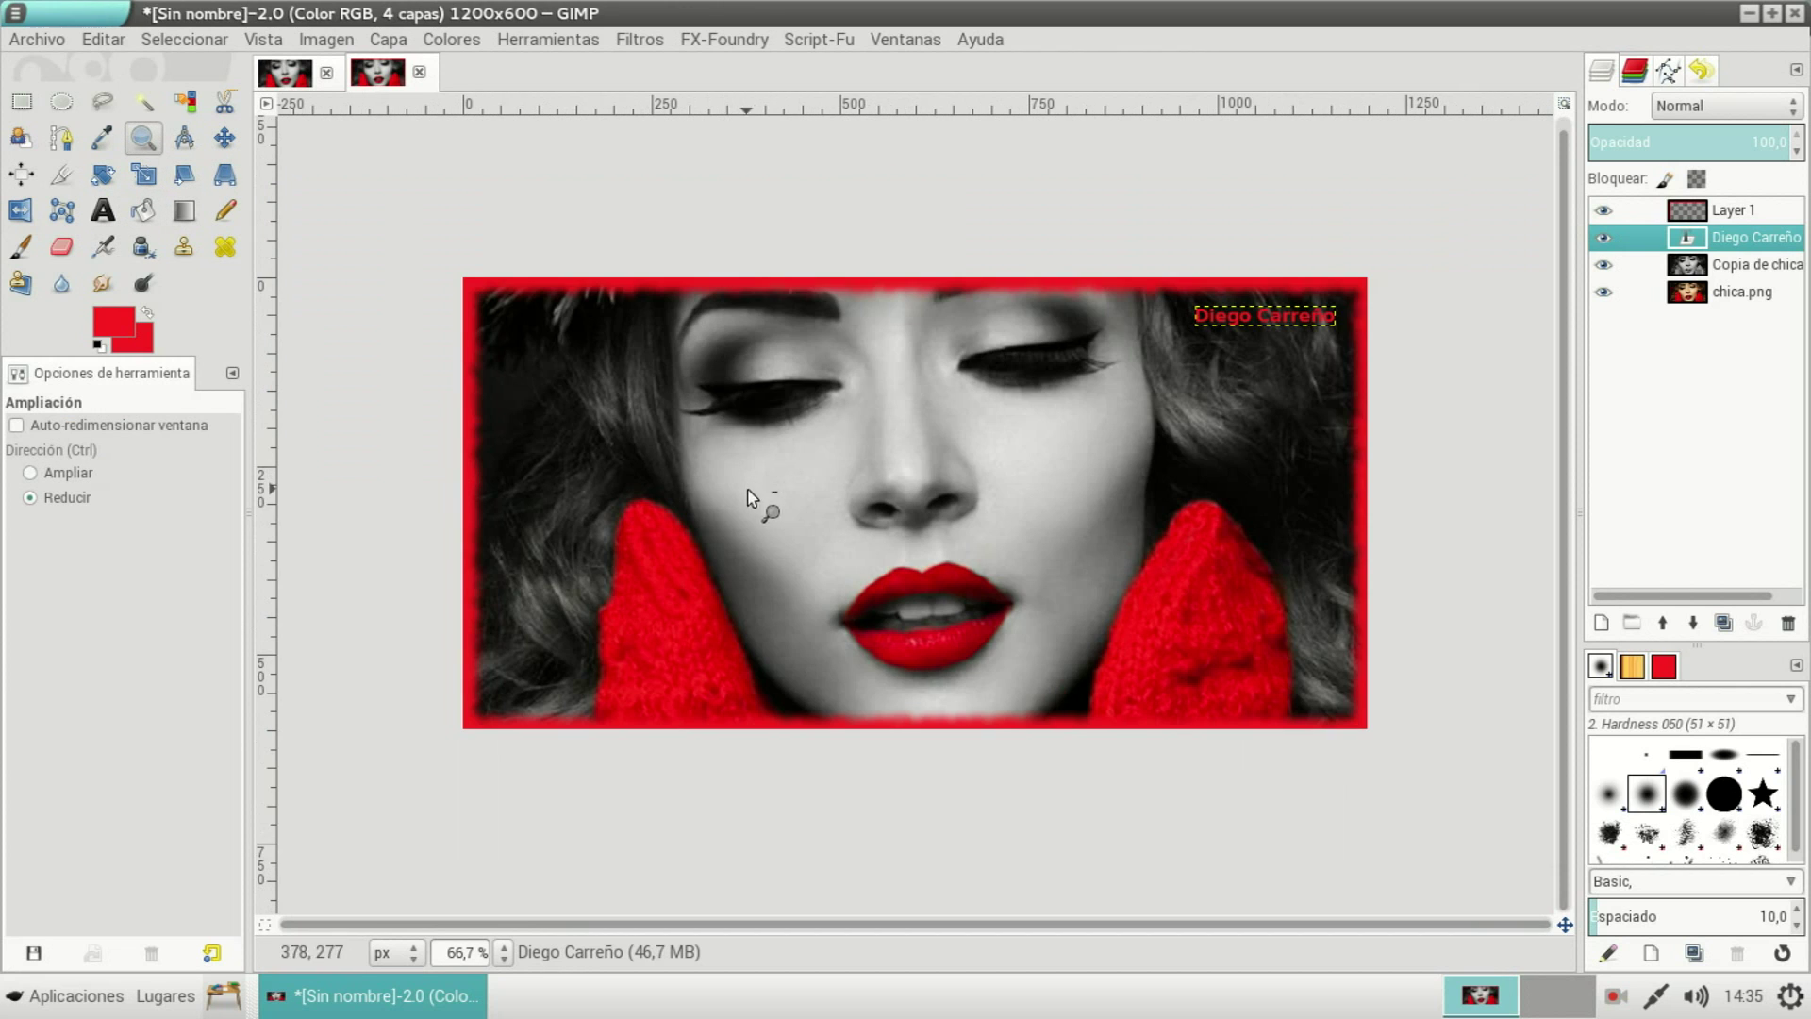
click(764, 507)
- Export the image to Escritorio as 'chica blanco negro rojo.png' with PNG compression level 9
click(40, 40)
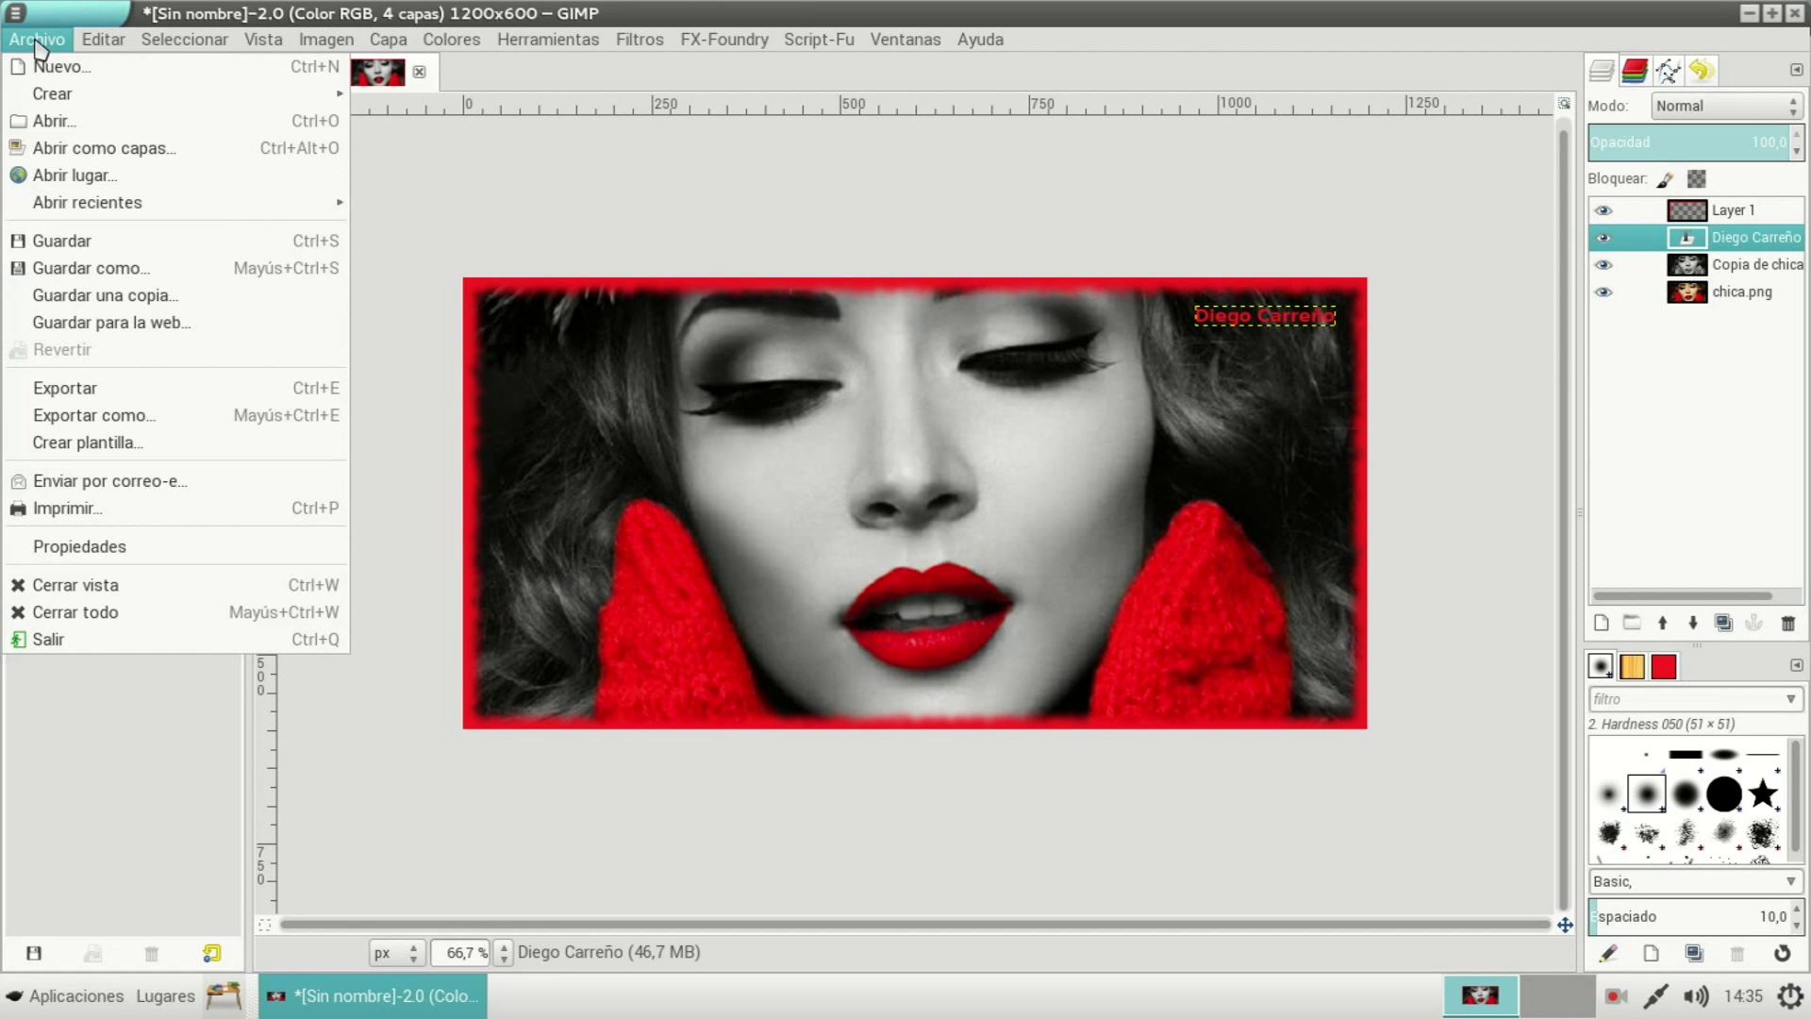
click(80, 420)
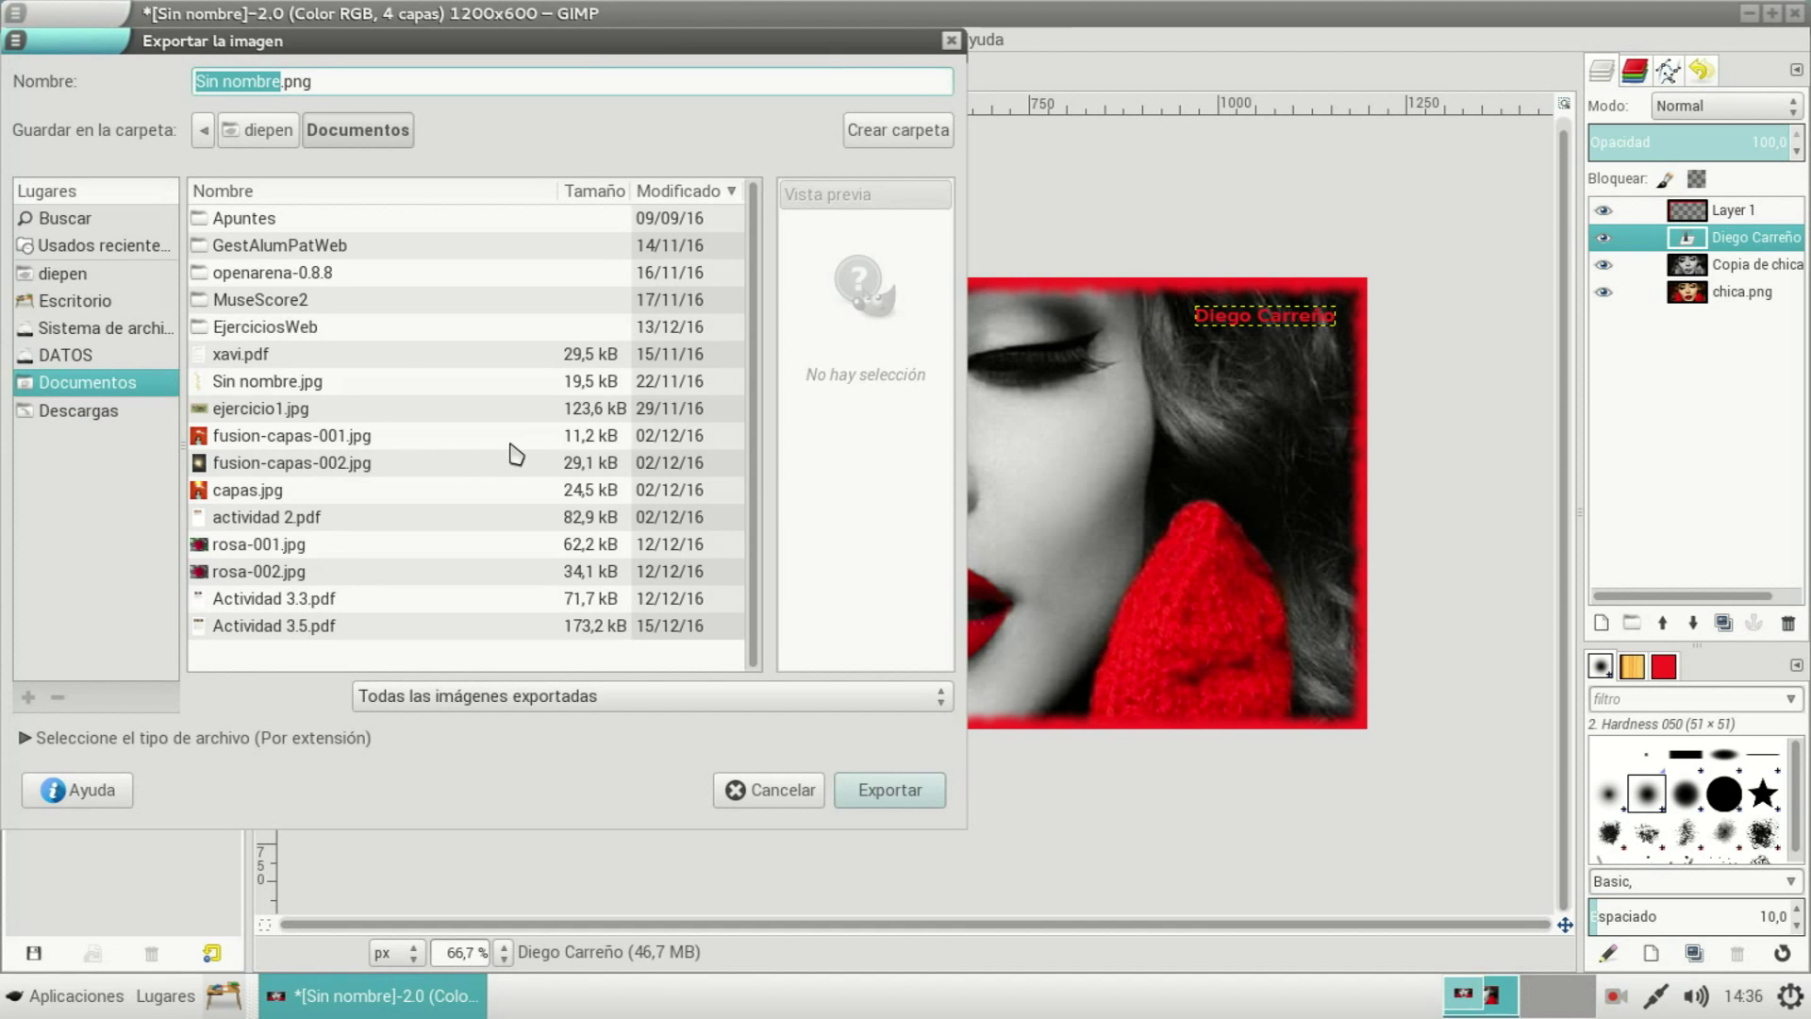
click(85, 301)
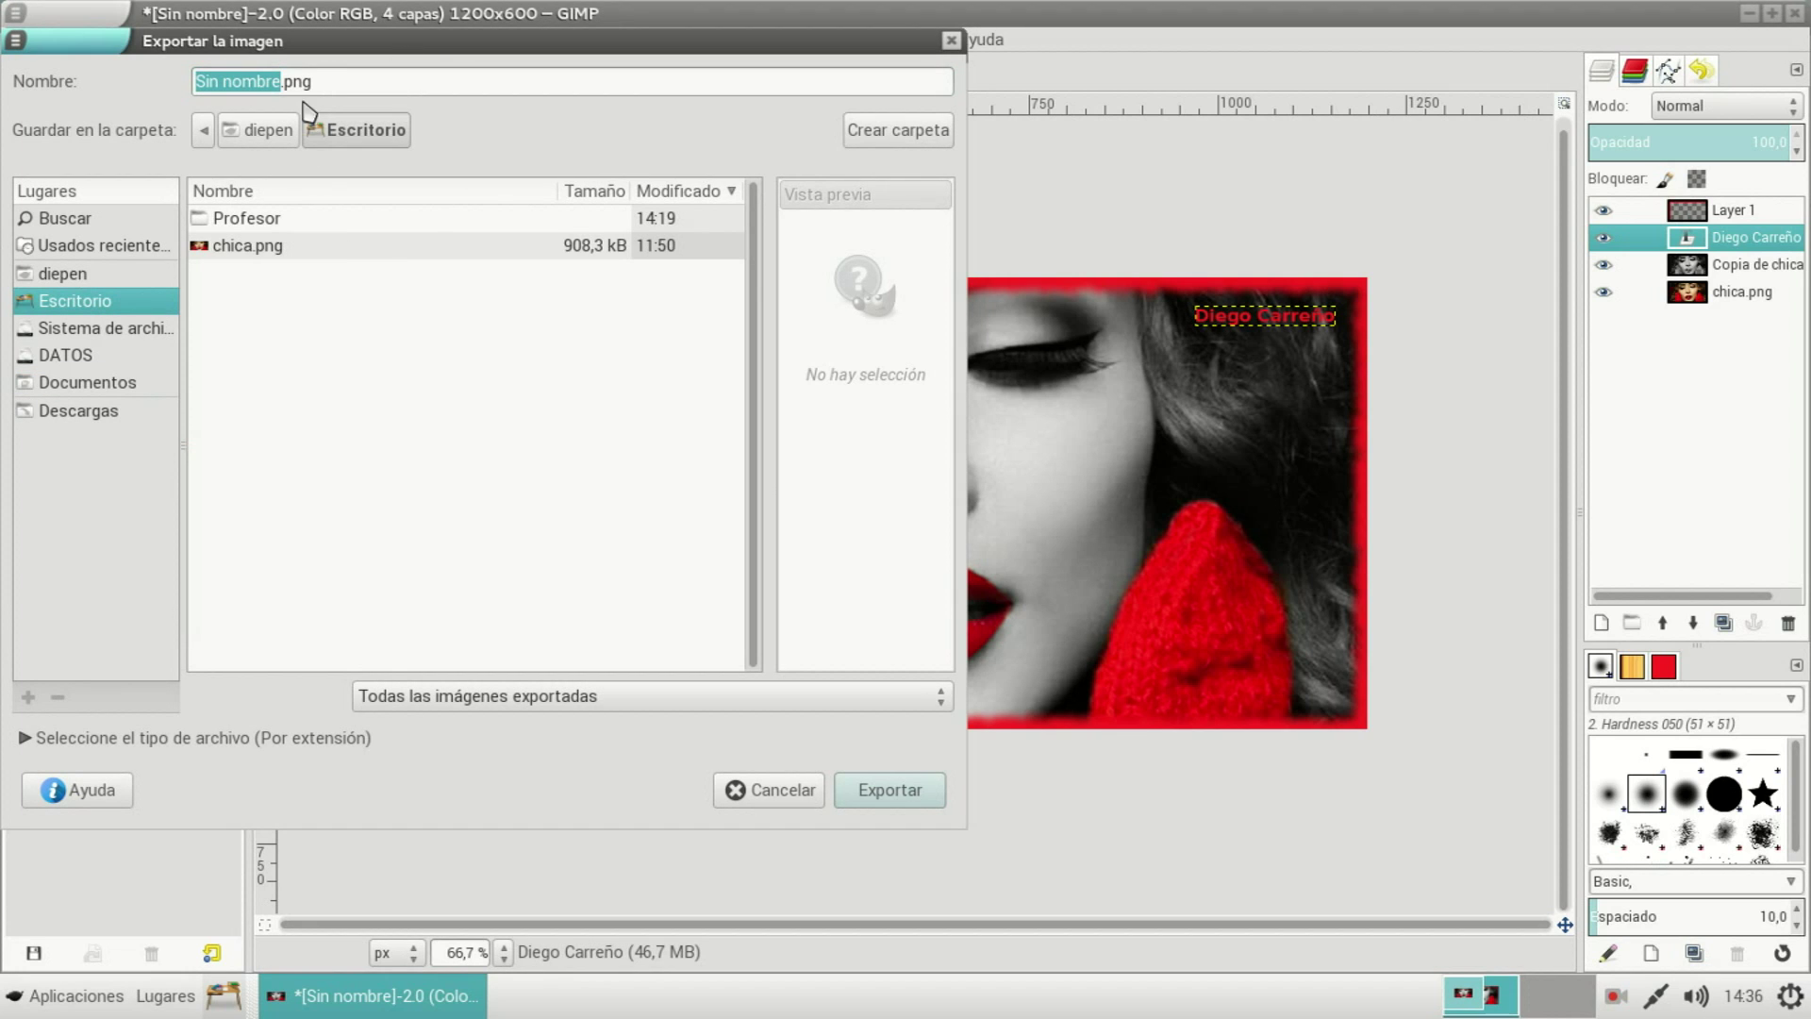
click(270, 80)
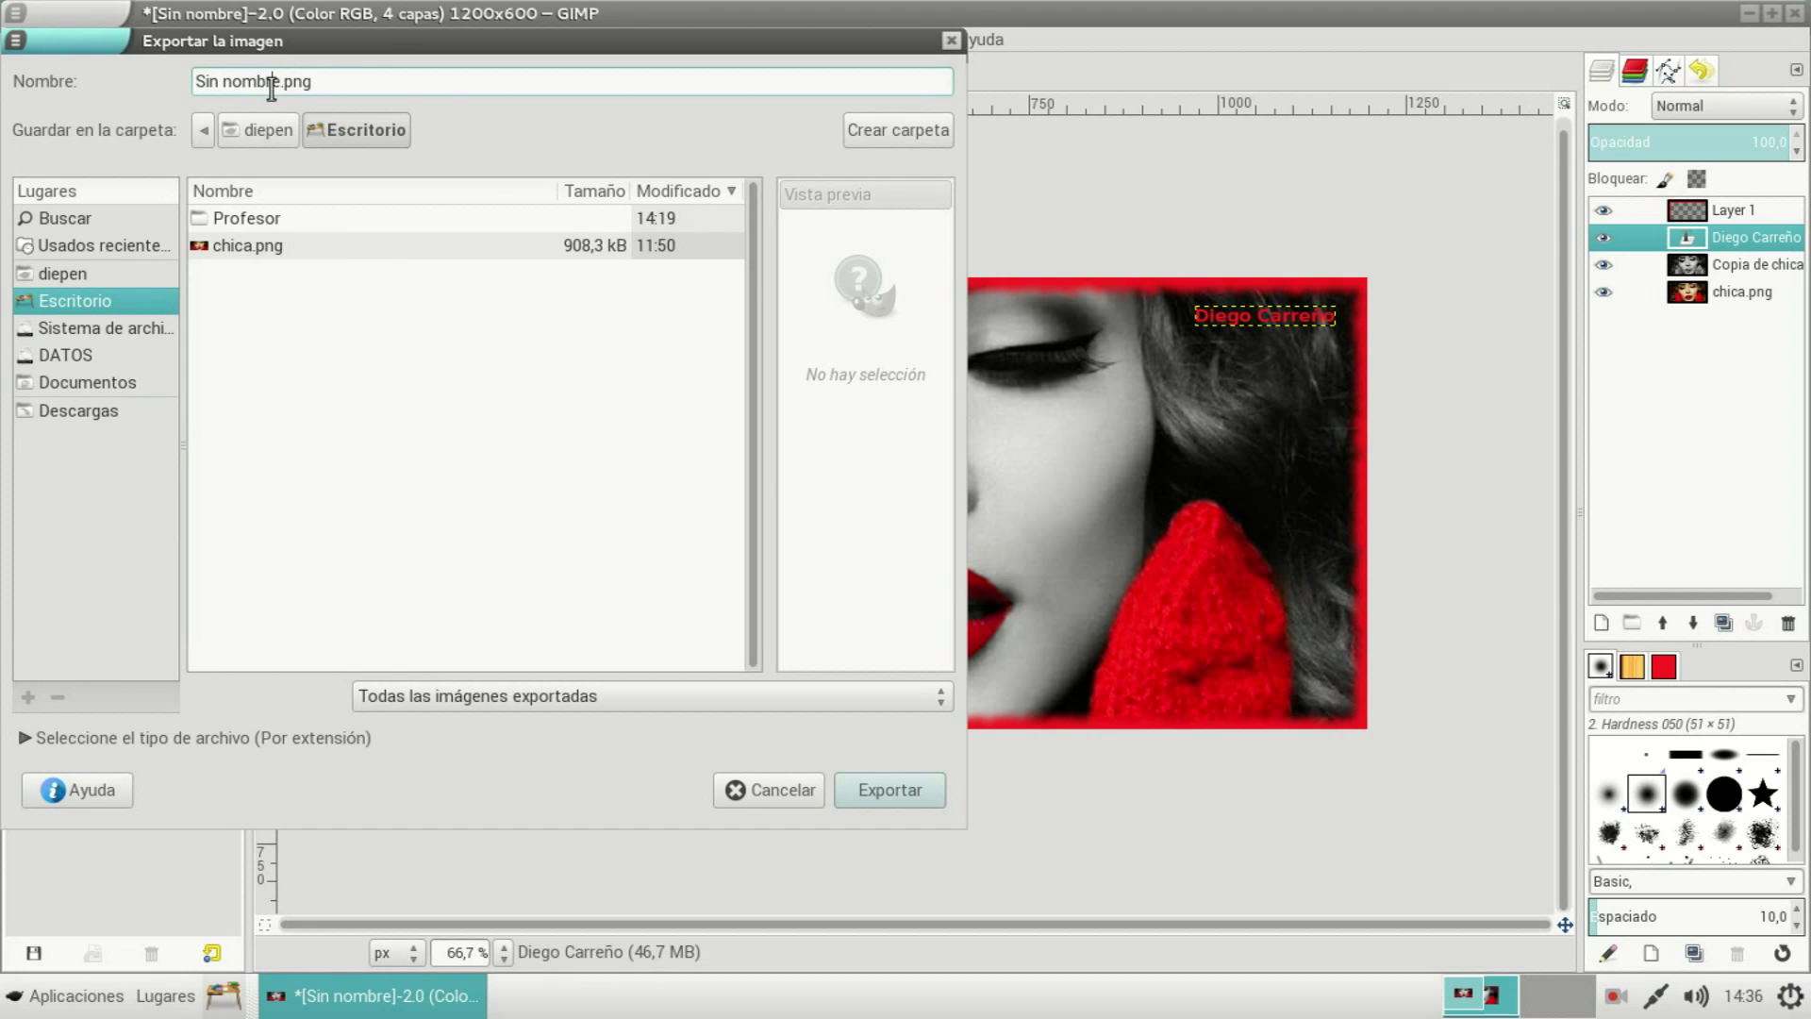
drag(280, 80, 101, 77)
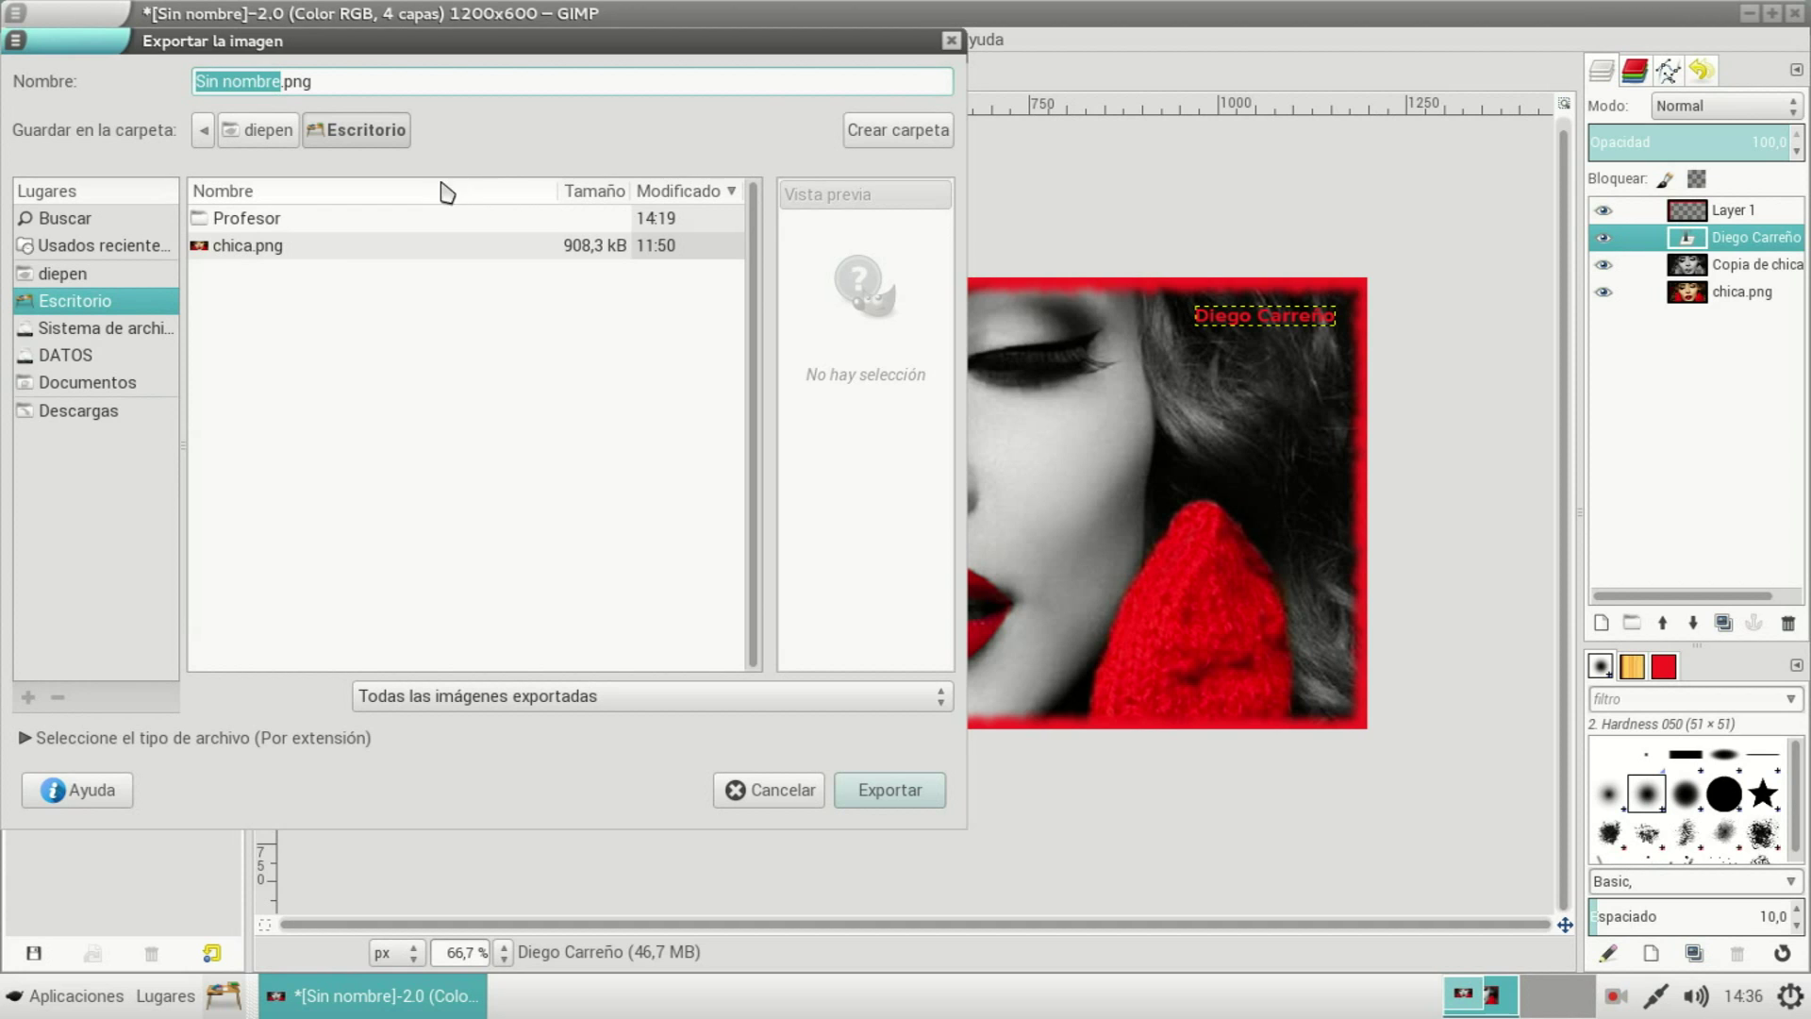
text(chica b)
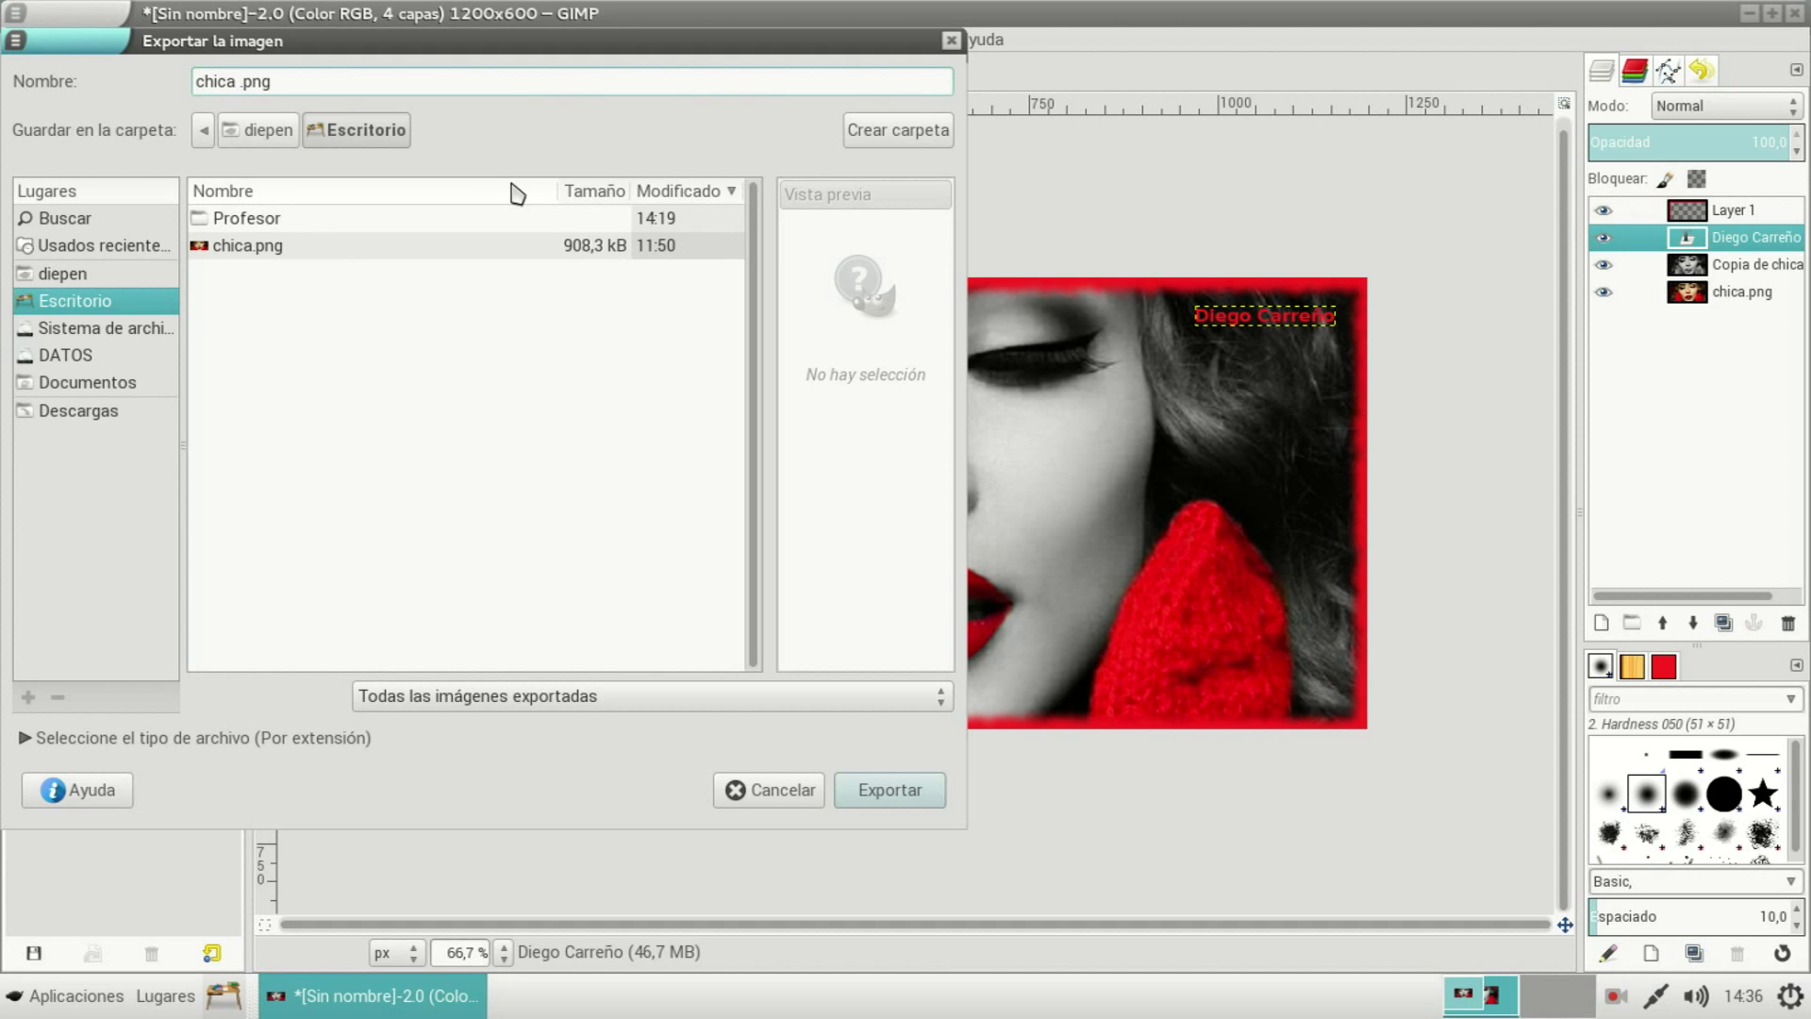
text(lanco)
text( y n)
key(BackSpace)
key(BackSpace)
text(gro r)
text(ojo)
click(909, 790)
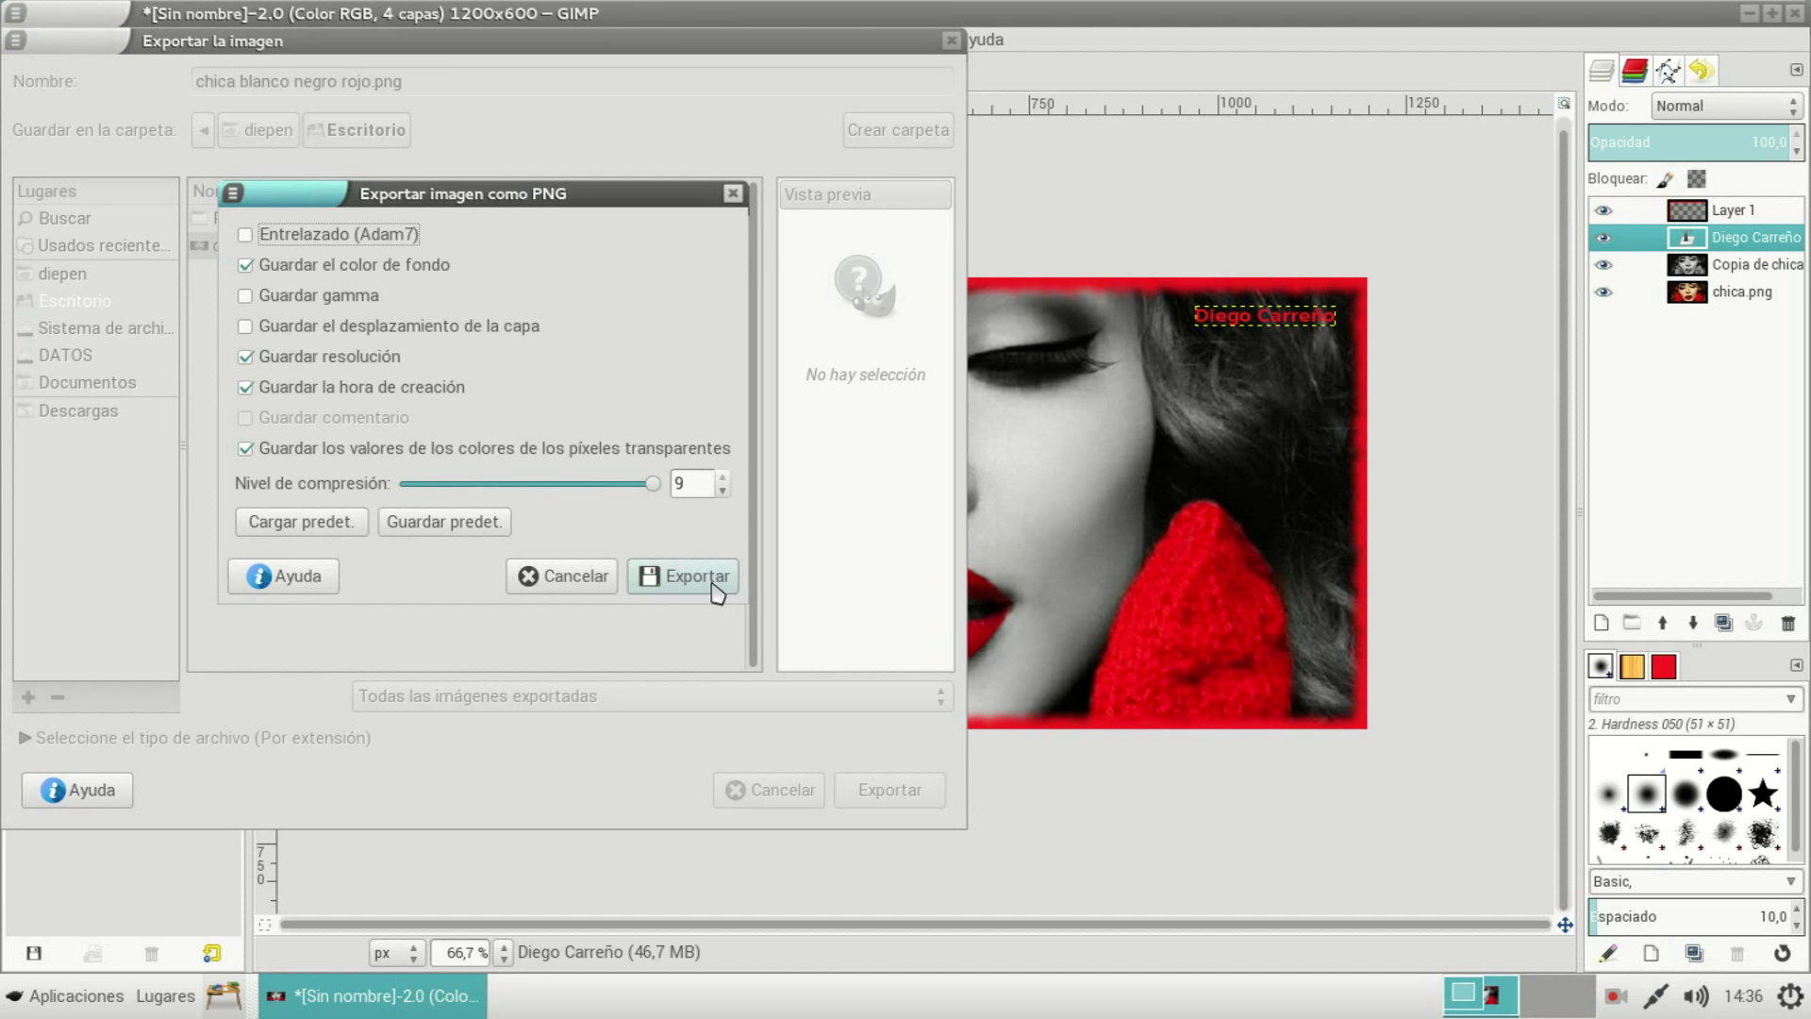
click(683, 576)
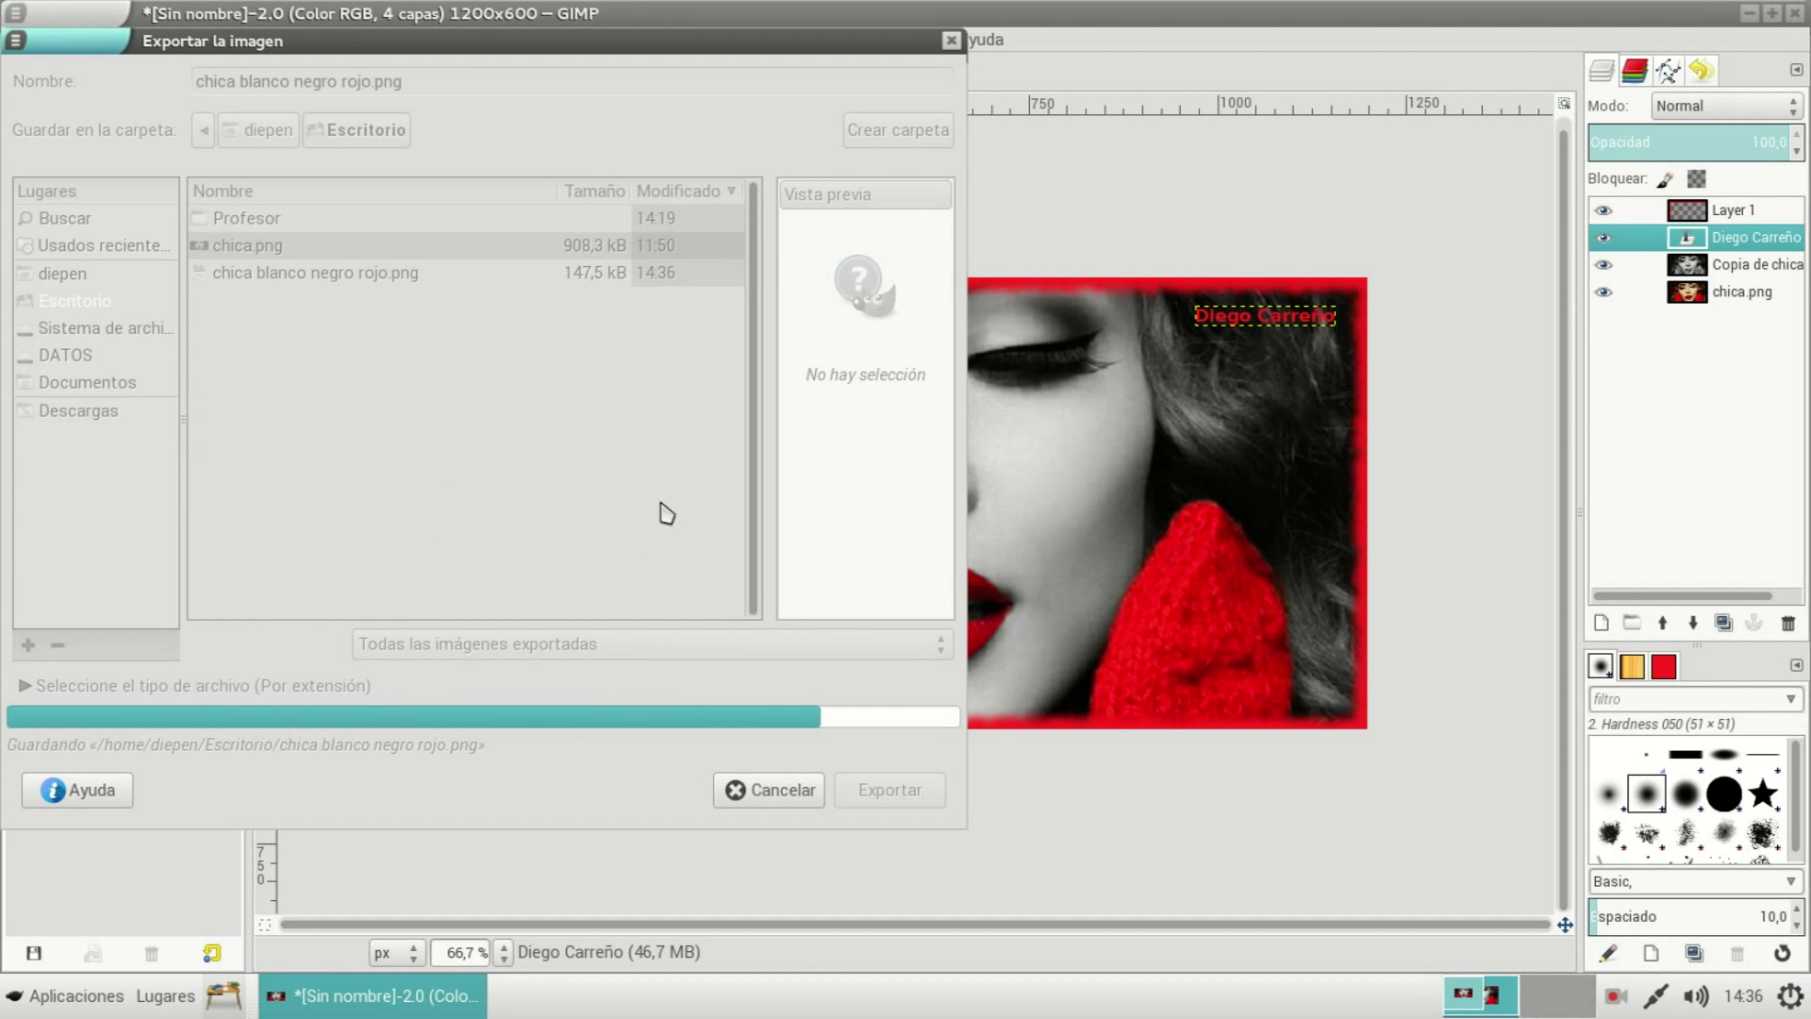
- View chica blanco negro rojo.png from the desktop in Image Viewer, then stop the recording
click(1746, 11)
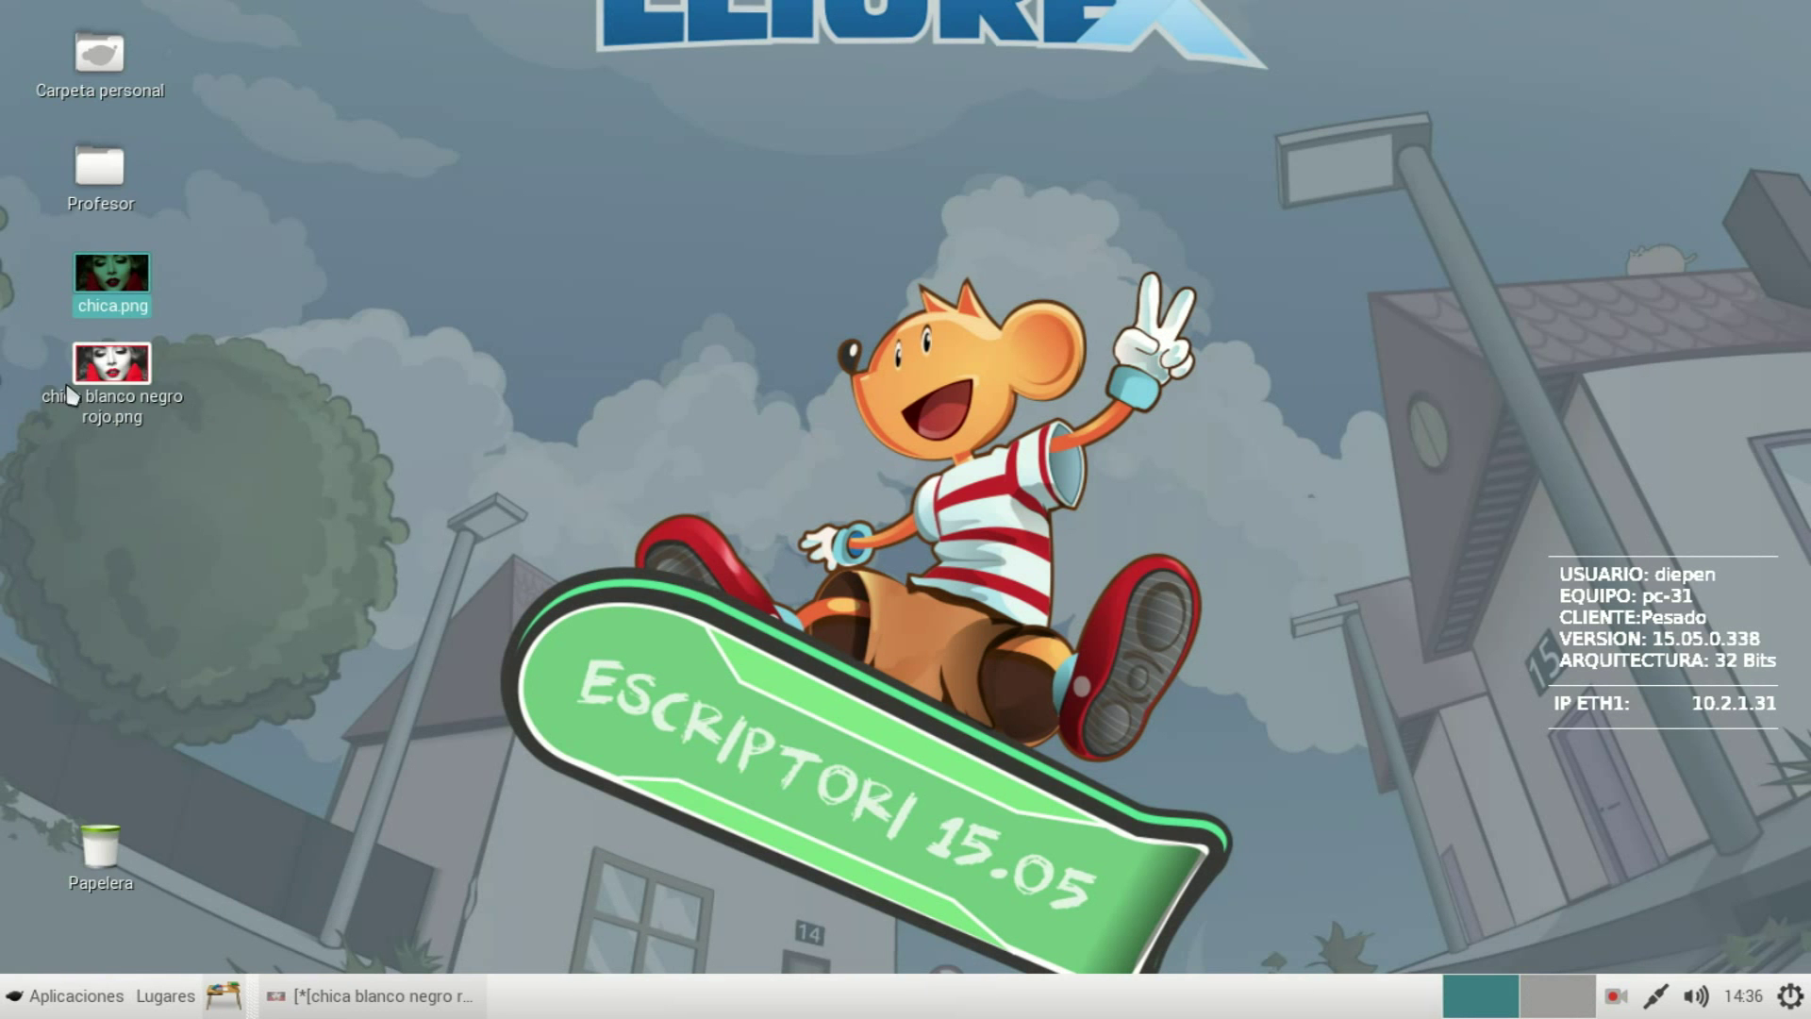
double_click(112, 371)
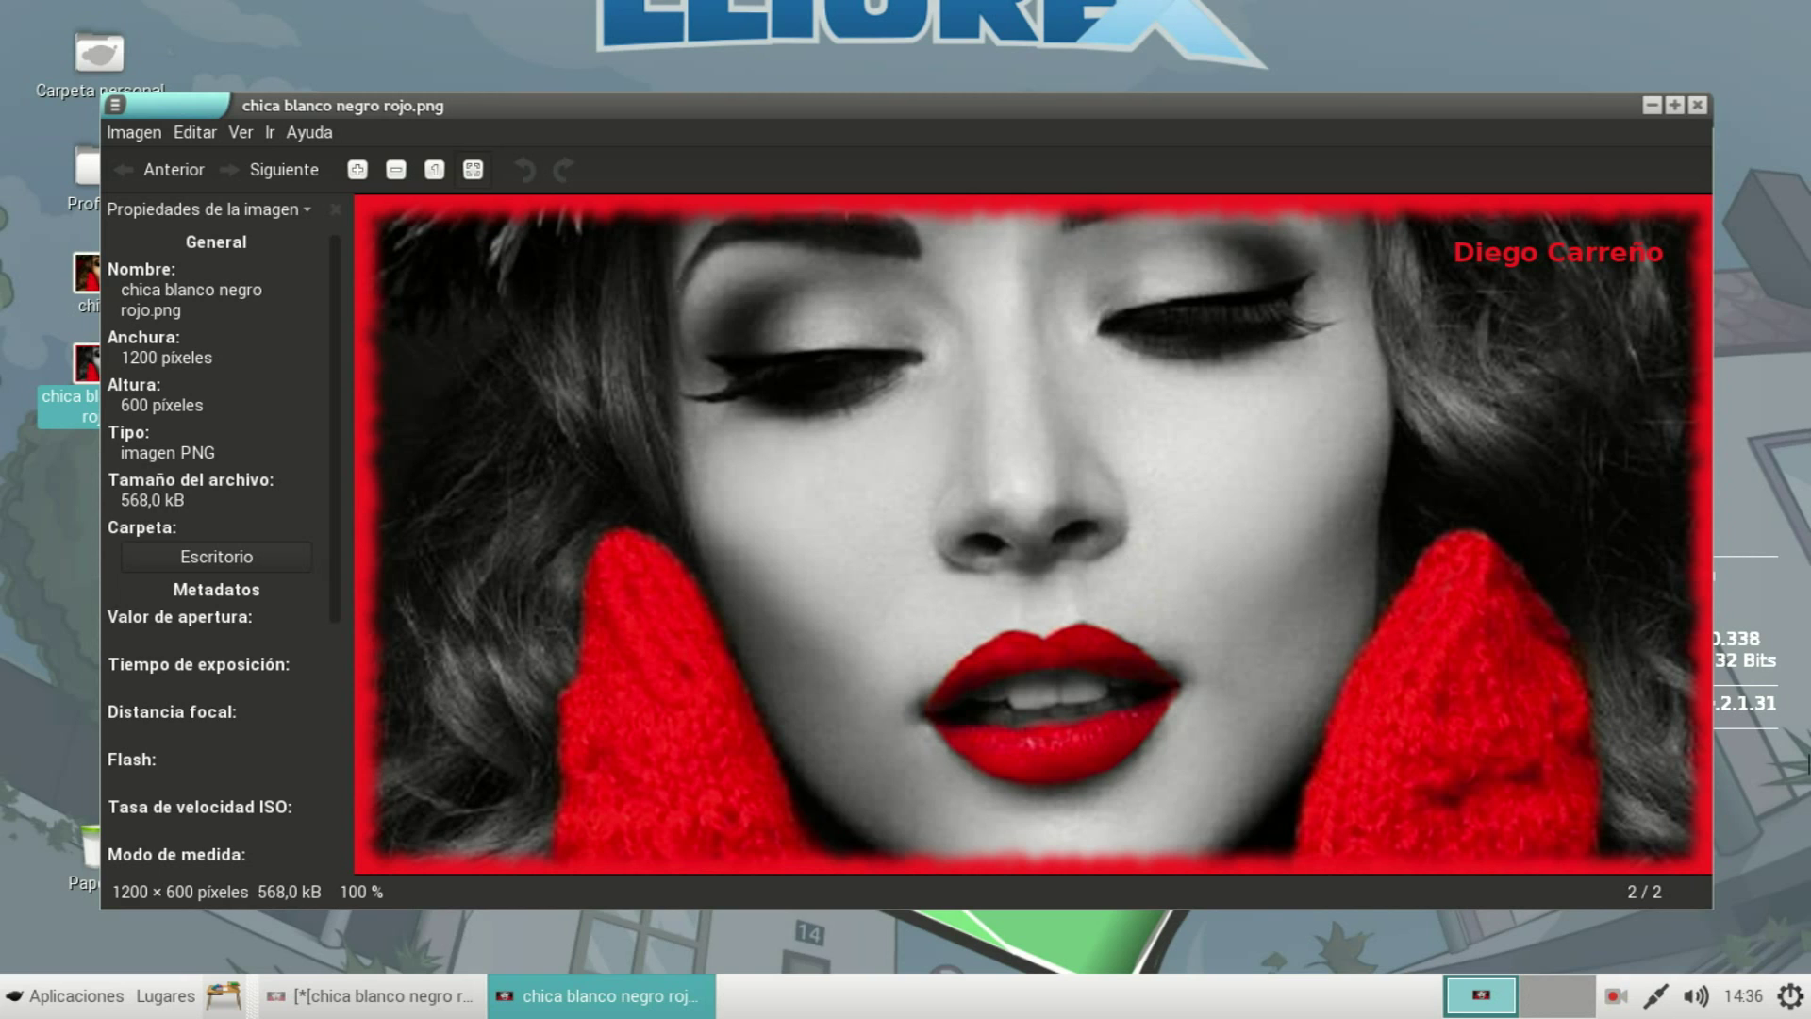
click(1616, 996)
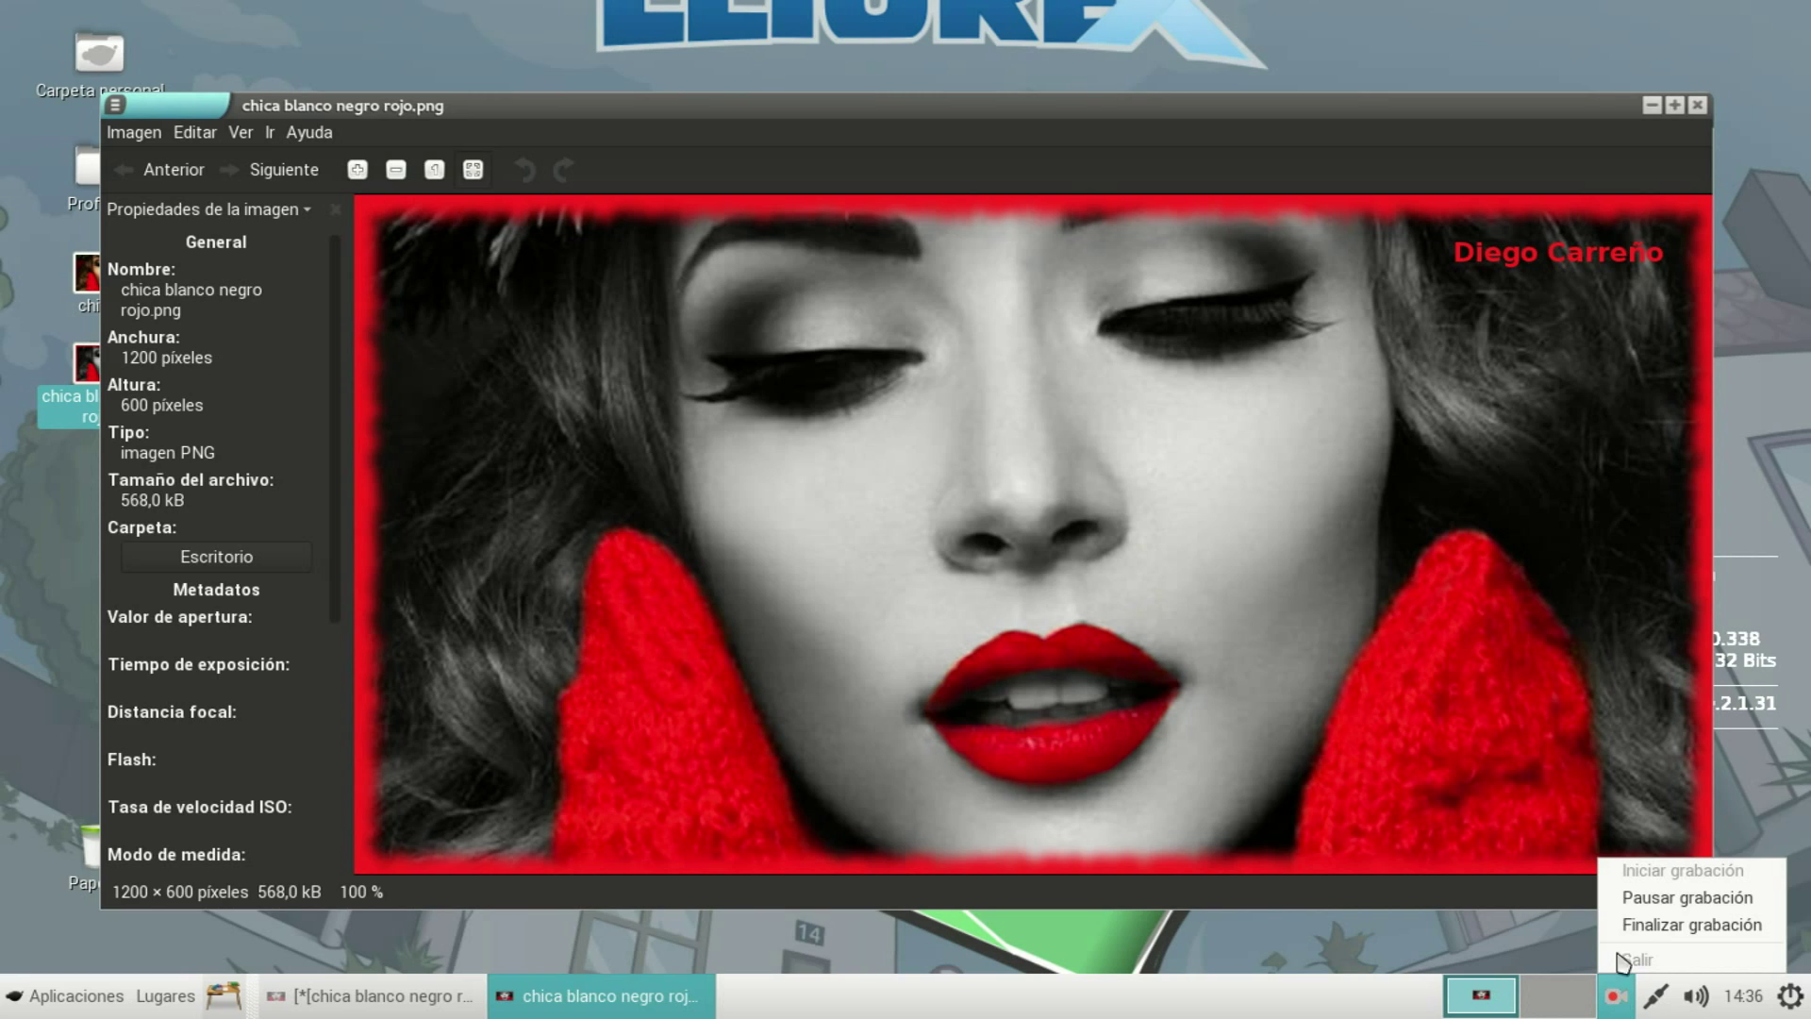
click(1633, 925)
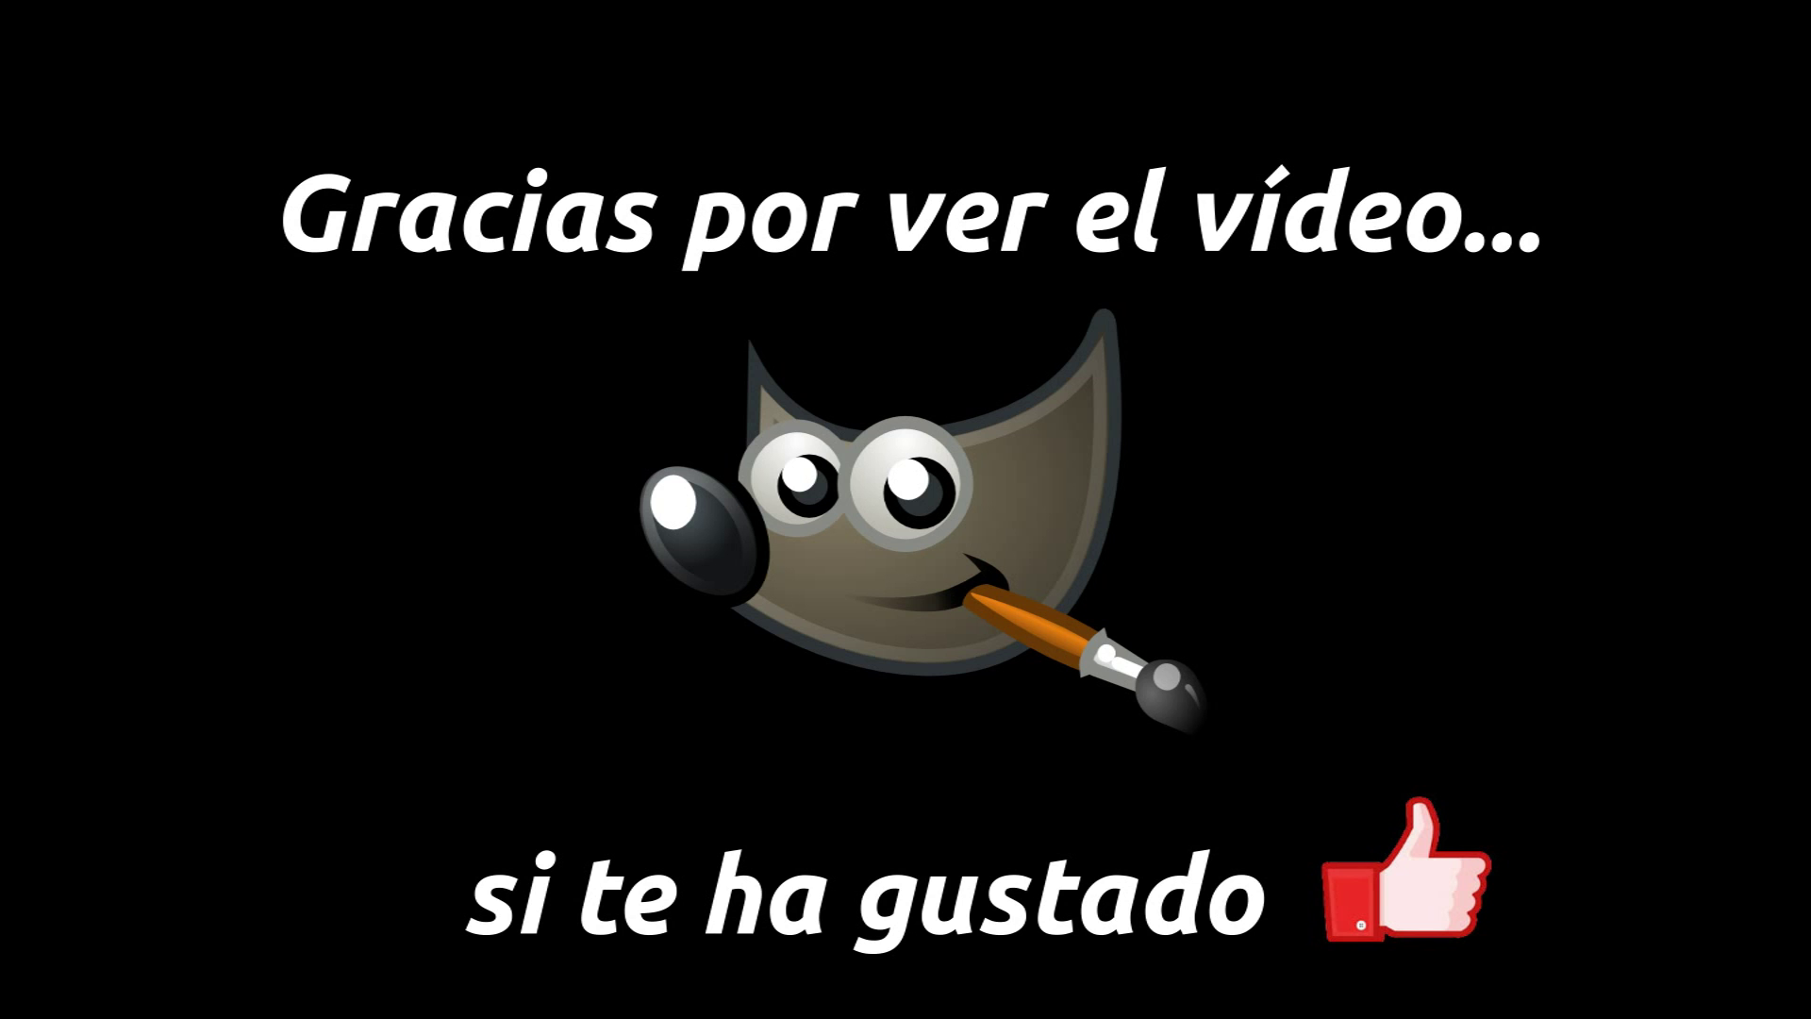